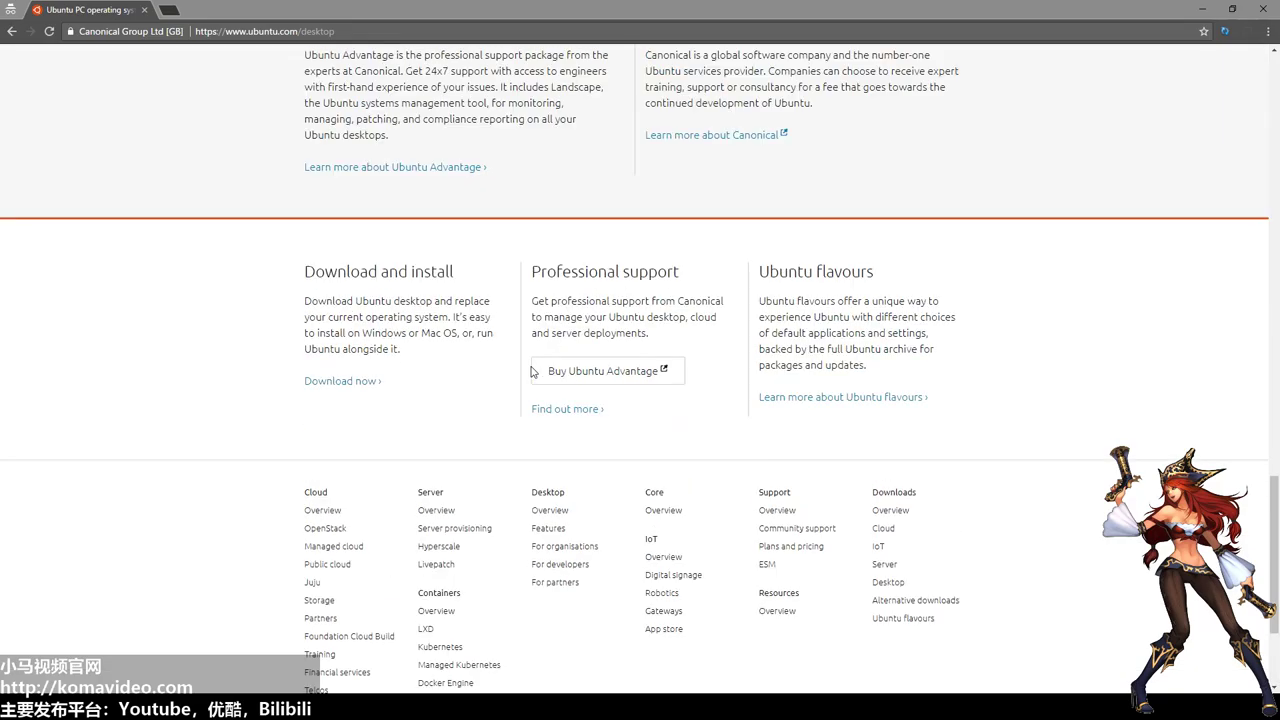
scroll(531, 371, up, 1)
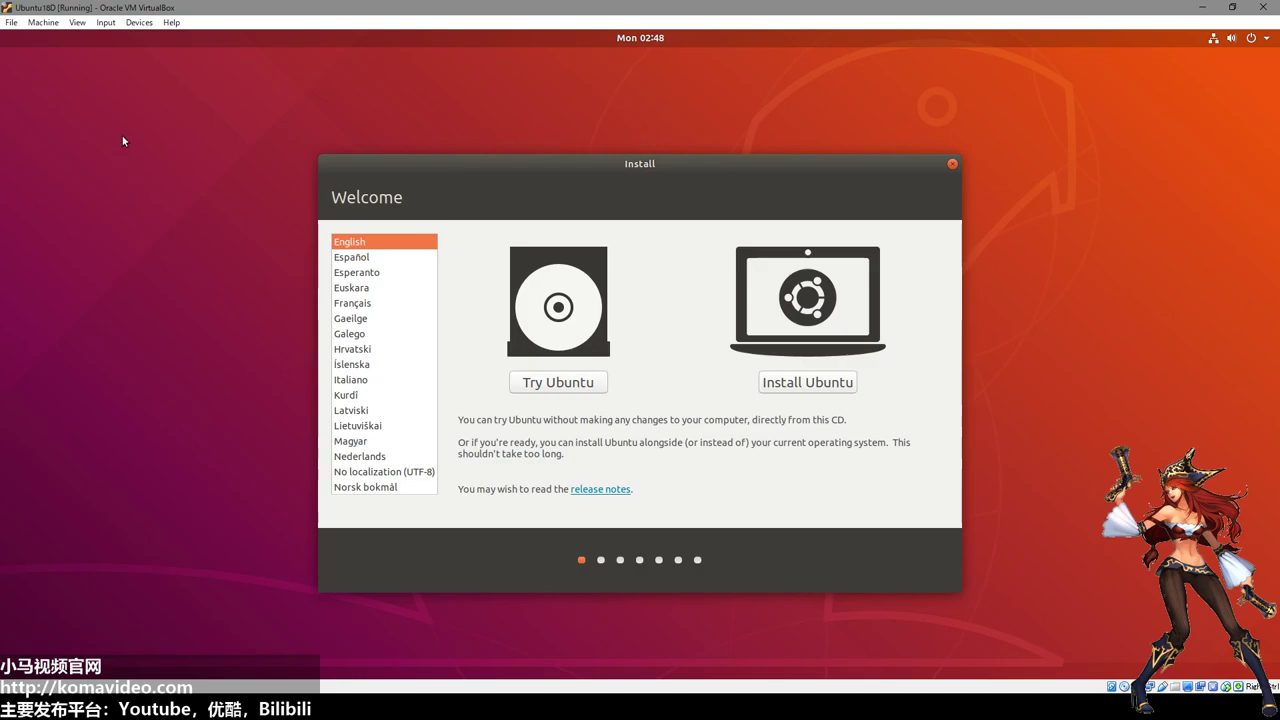
Confirm the ubuntu-18.04 desktop ISO is loaded in the optical drive, then reset the Ubuntu18D VM.
click(45, 24)
mouse_move(139, 22)
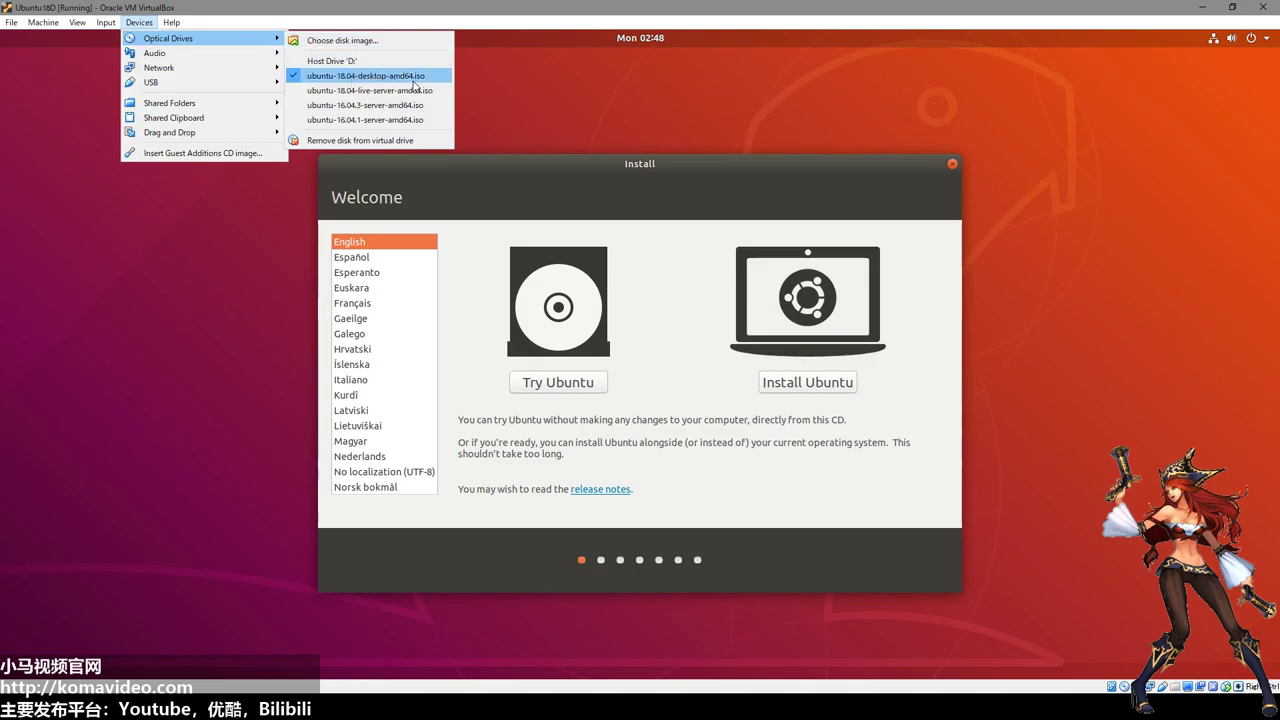
key(Escape)
key(Escape)
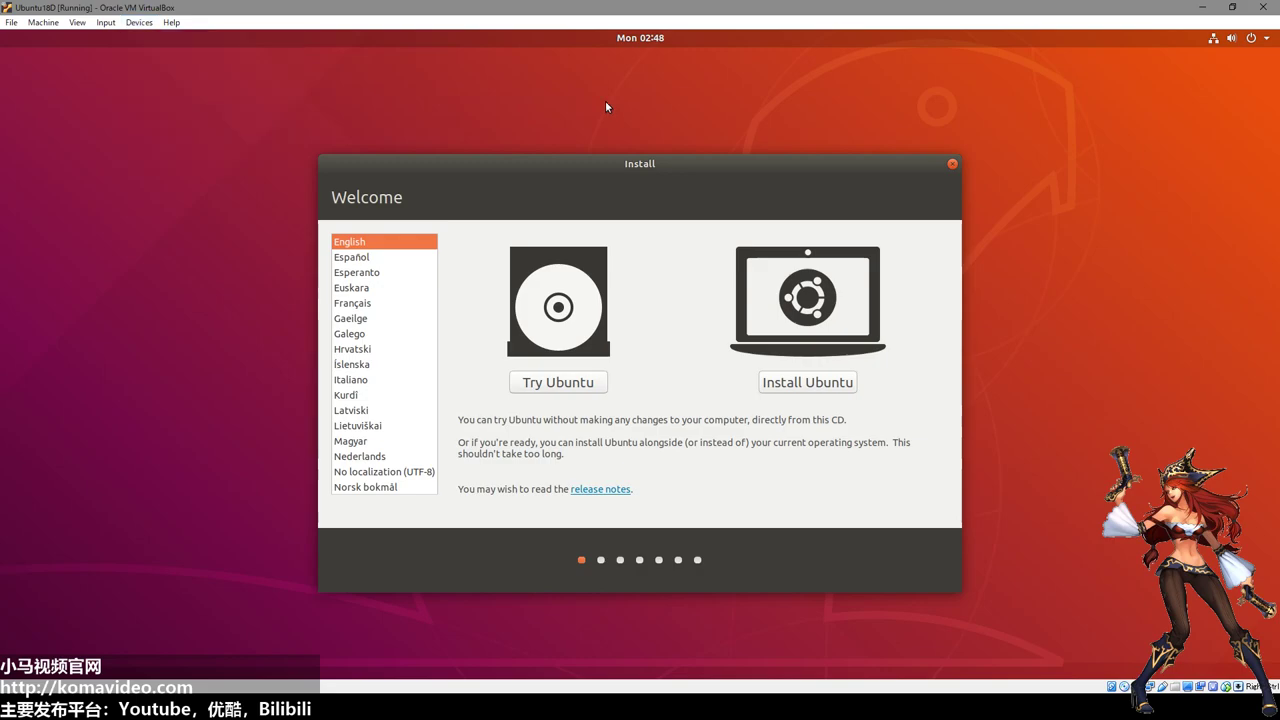
click(32, 24)
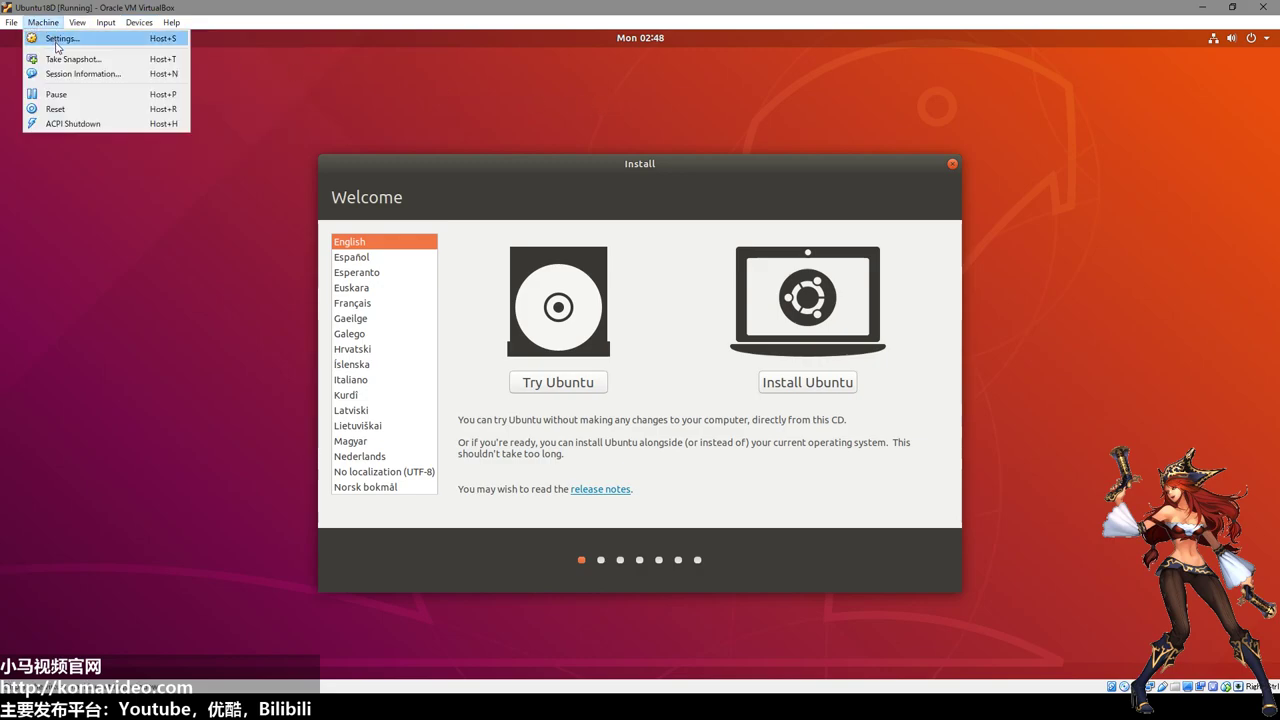
click(74, 111)
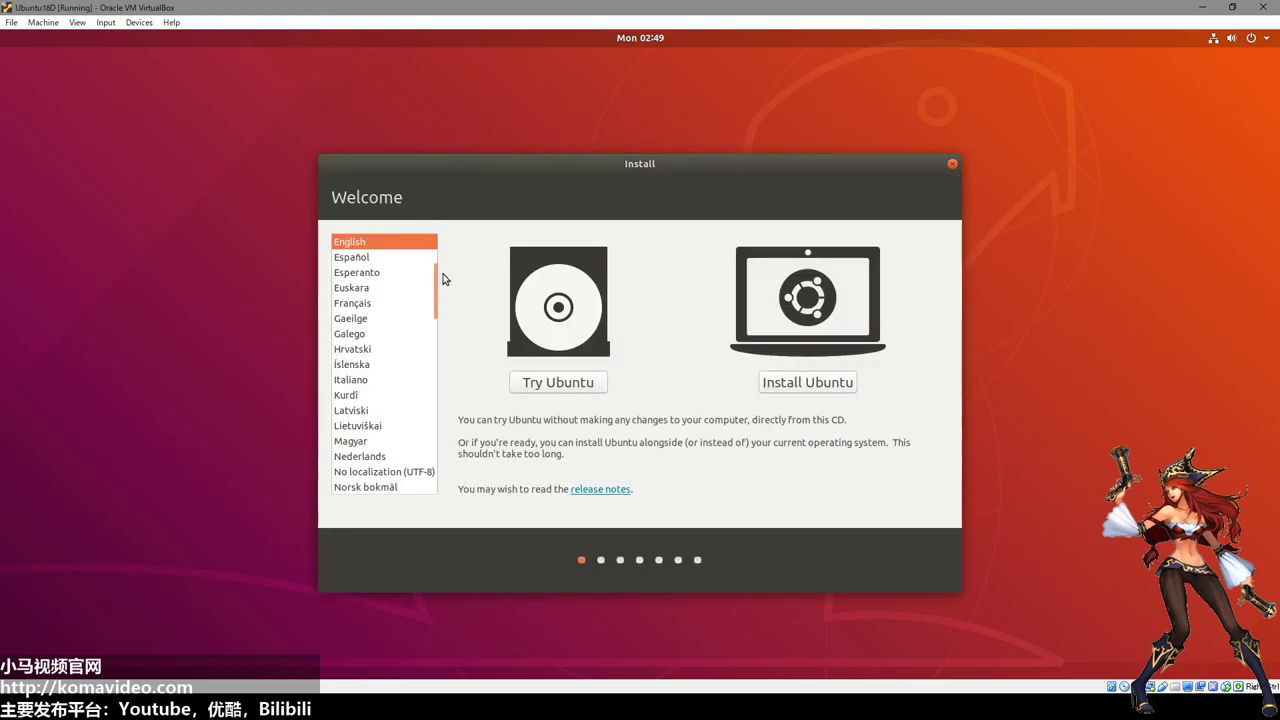
Switch the installer language to 中文(简体) and choose 安装 Ubuntu.
drag(436, 308, 428, 487)
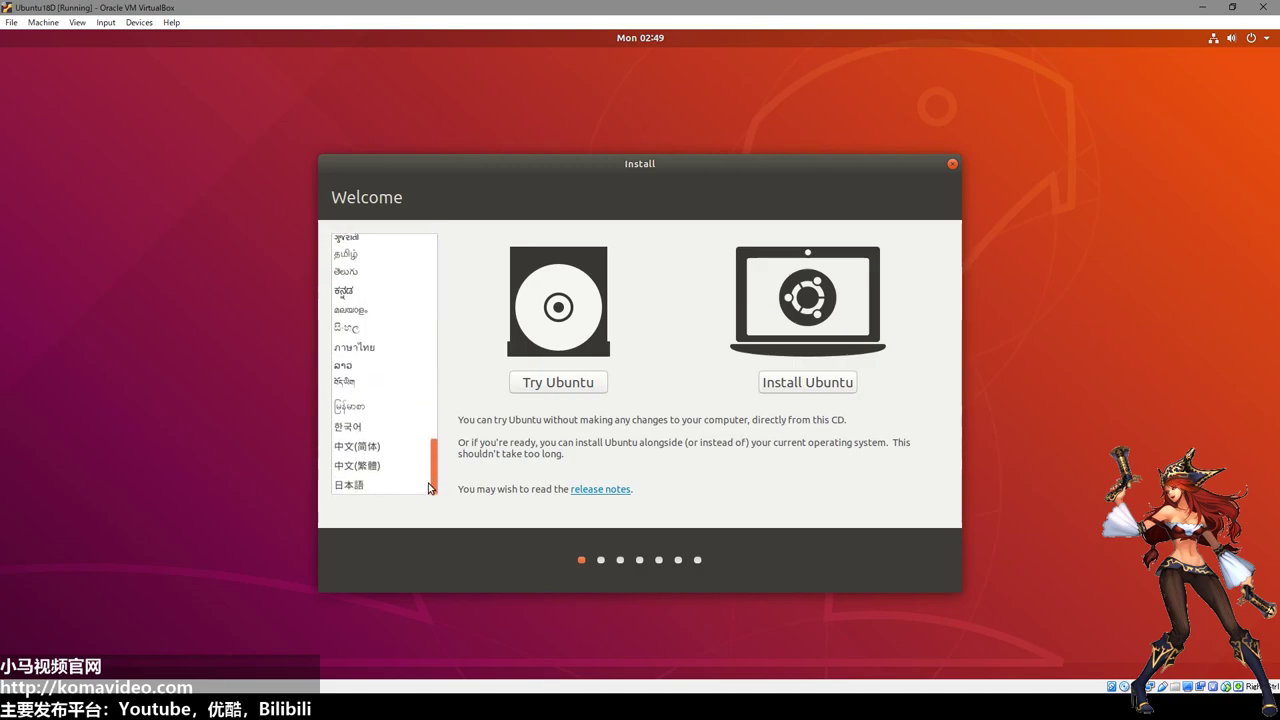
click(350, 485)
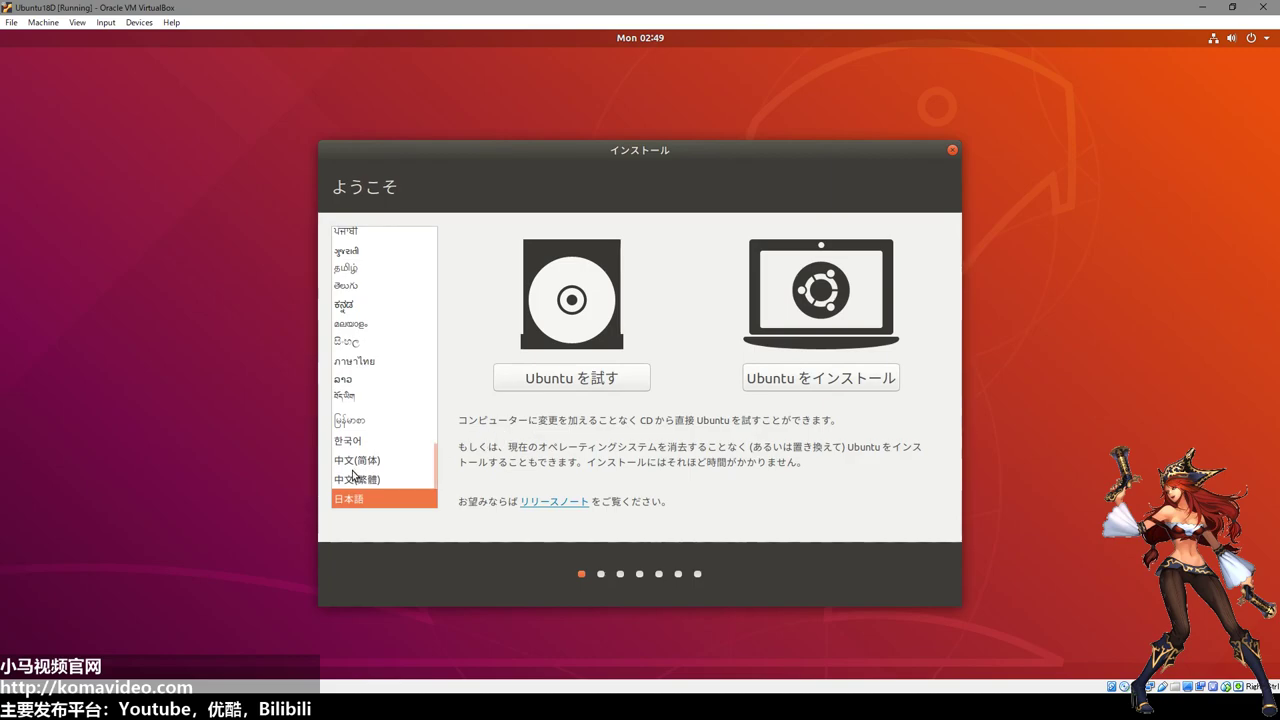
click(390, 459)
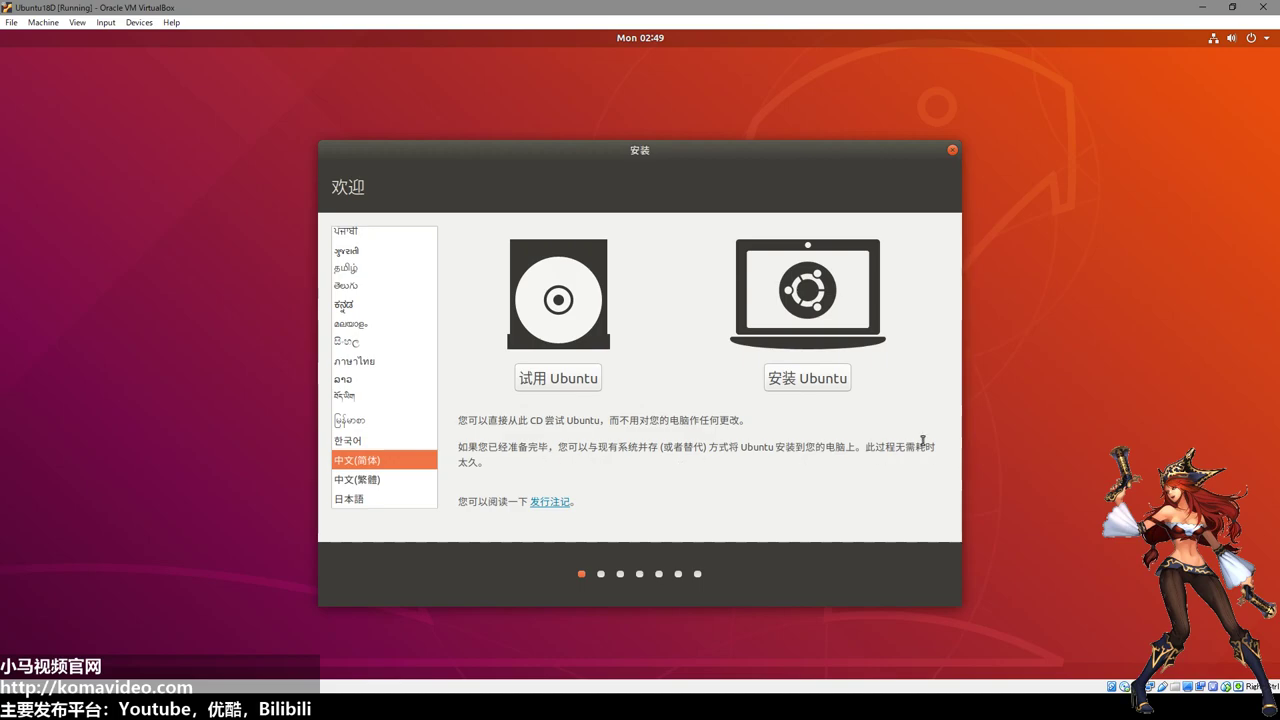
click(798, 384)
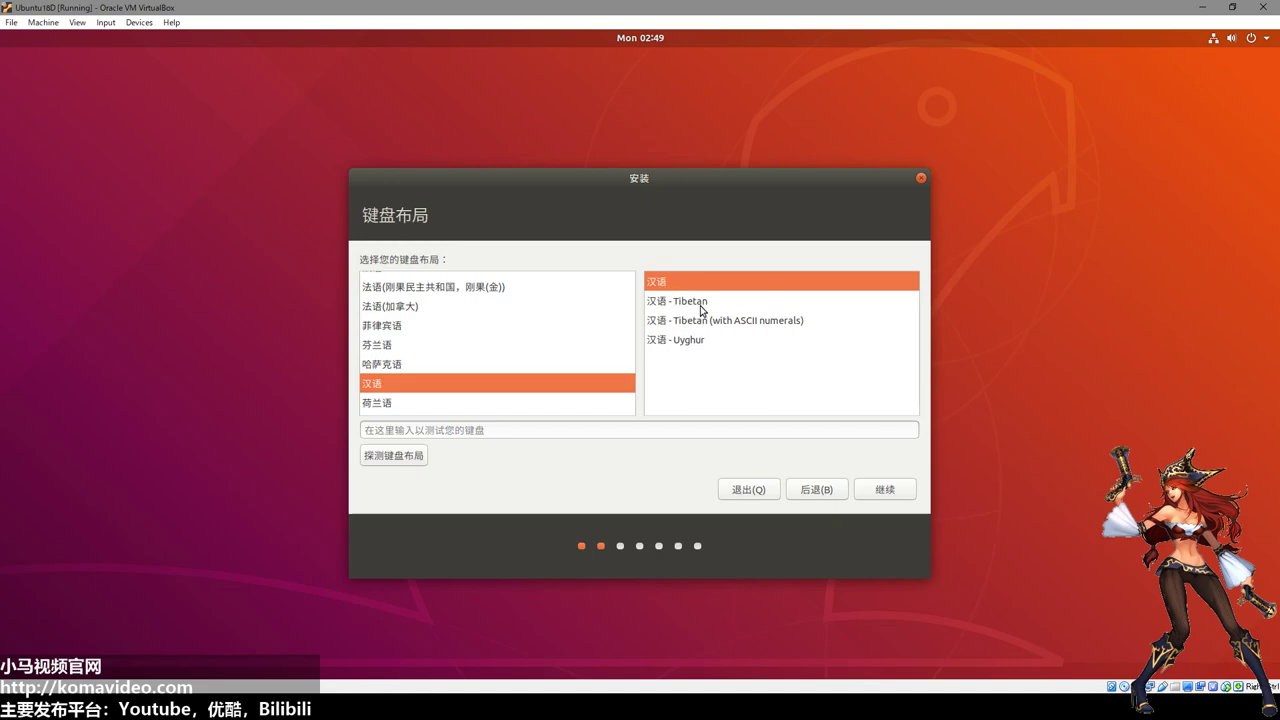
Try the Tibetan and Uyghur layout variants, then keep plain 汉语 and continue.
click(723, 307)
click(710, 327)
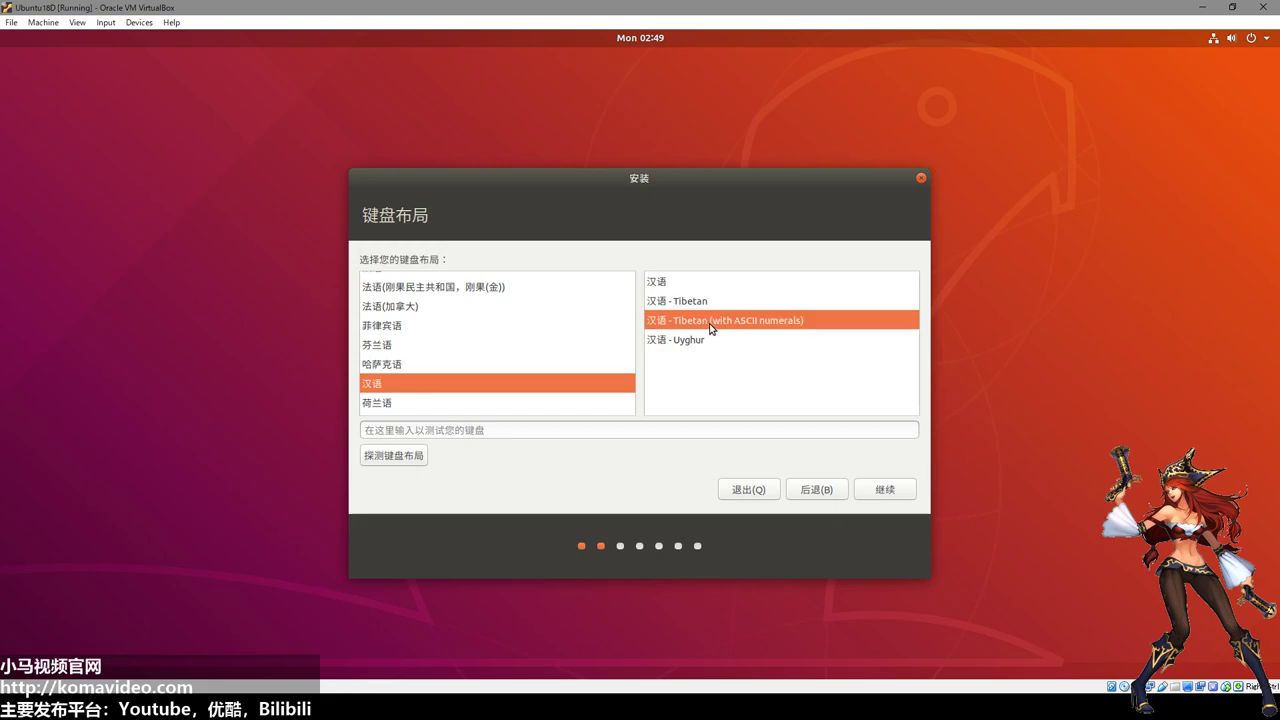
click(703, 342)
click(674, 284)
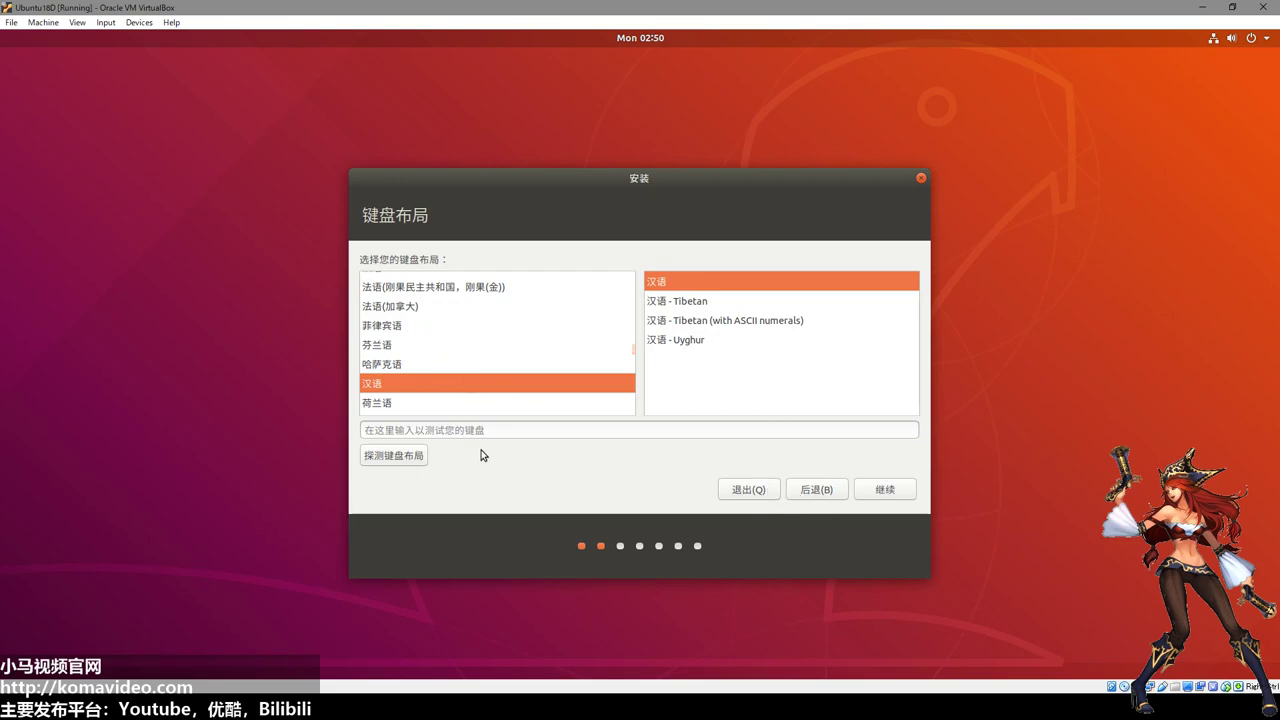
click(885, 492)
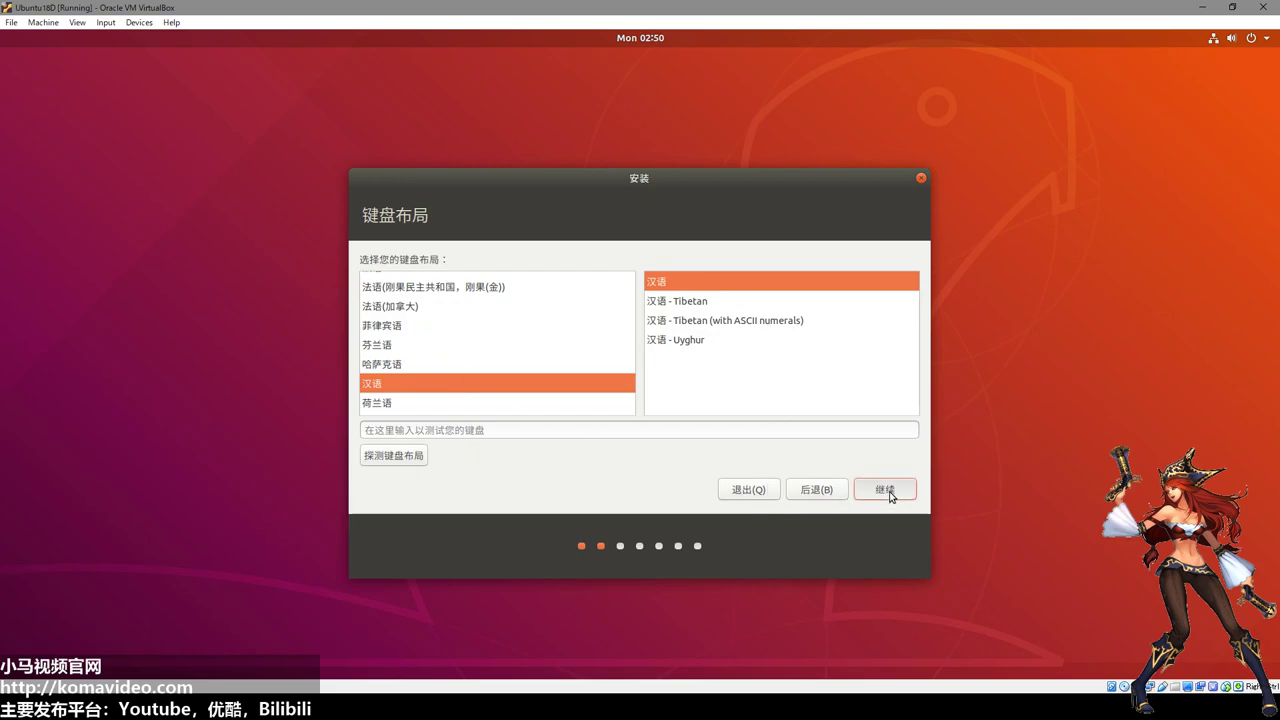
click(886, 490)
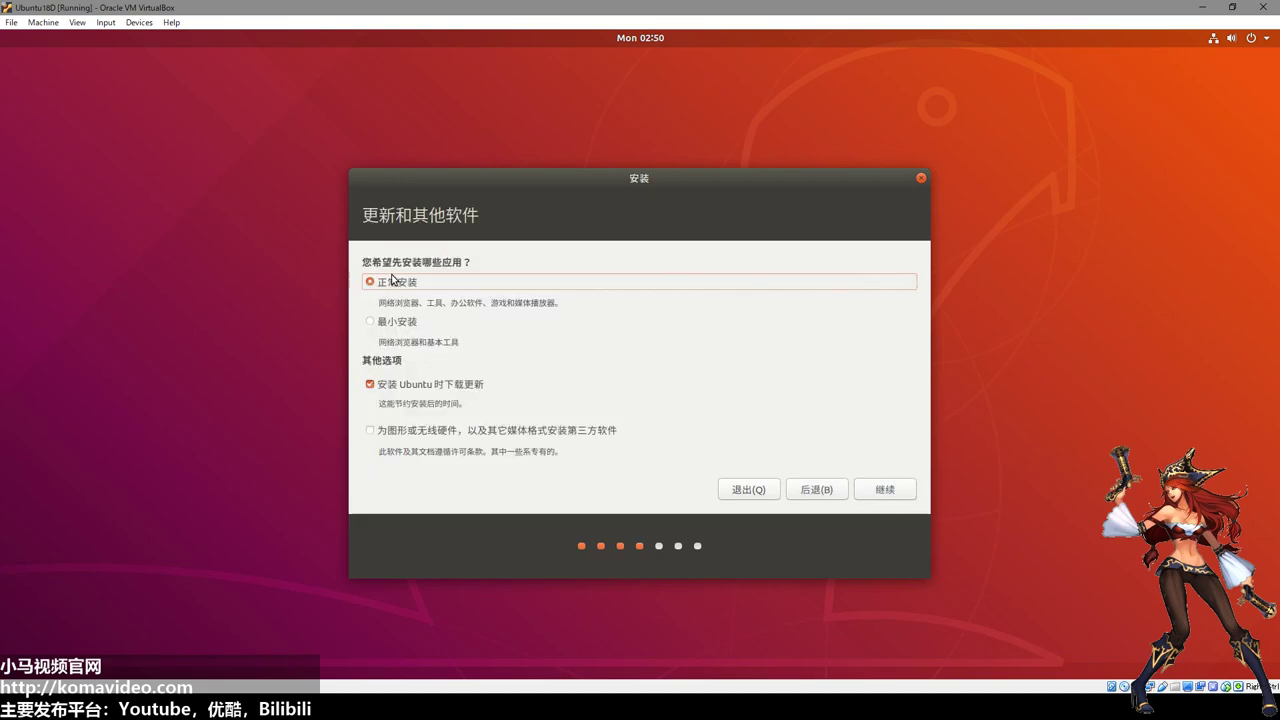
Keep 正常安装 with updates downloaded during installation, and continue.
drag(378, 304, 594, 306)
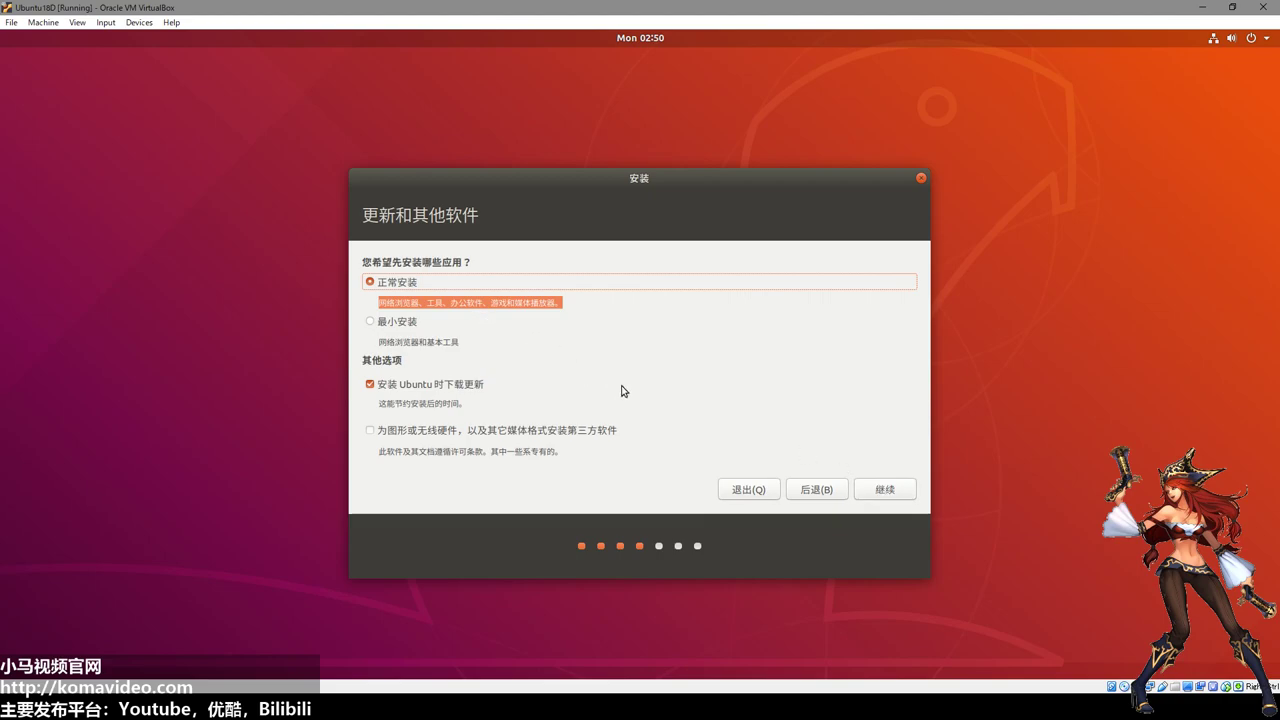
click(880, 489)
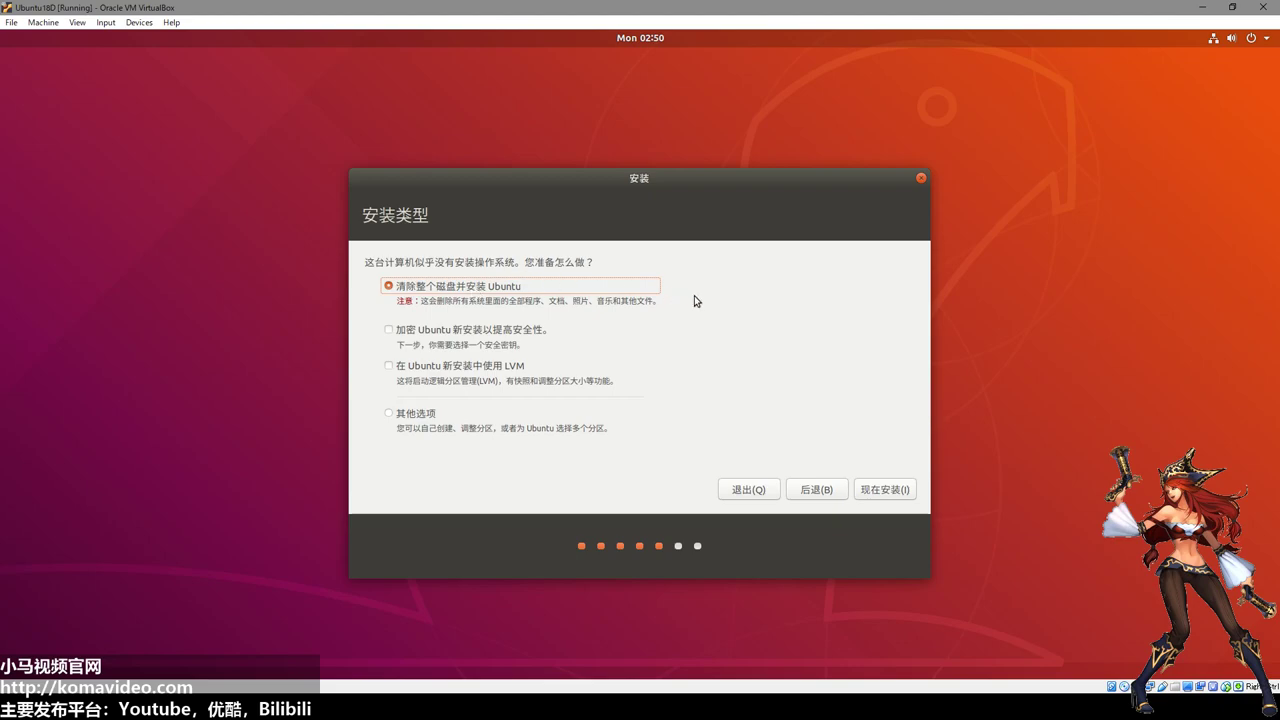
Erase the whole disk for Ubuntu, confirm the partition changes, and accept Tokyo as the timezone.
click(883, 490)
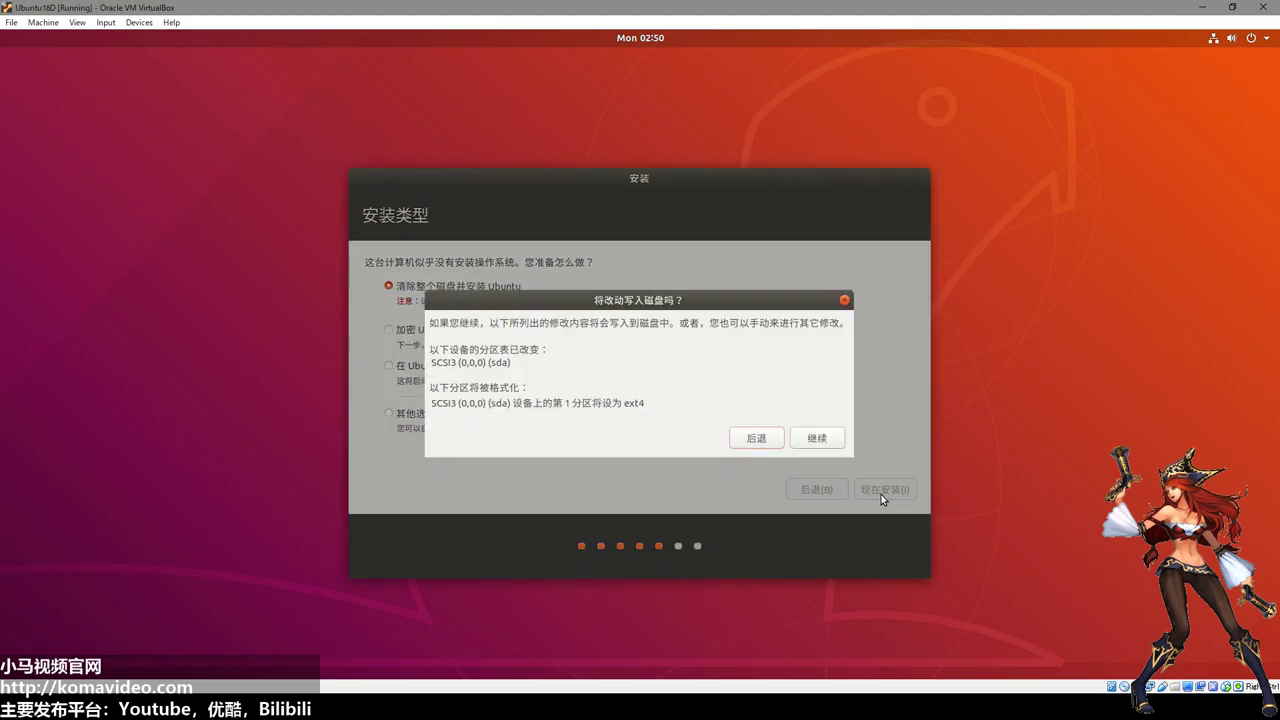
click(820, 439)
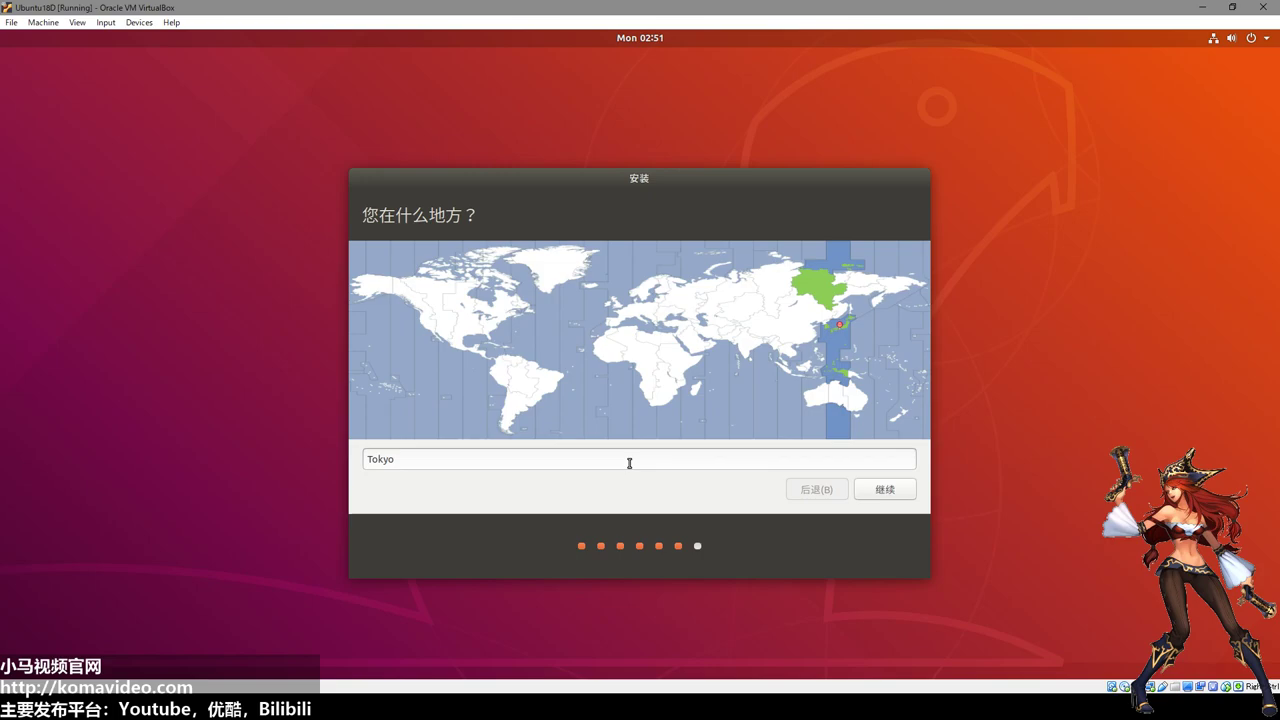
click(629, 463)
key(Return)
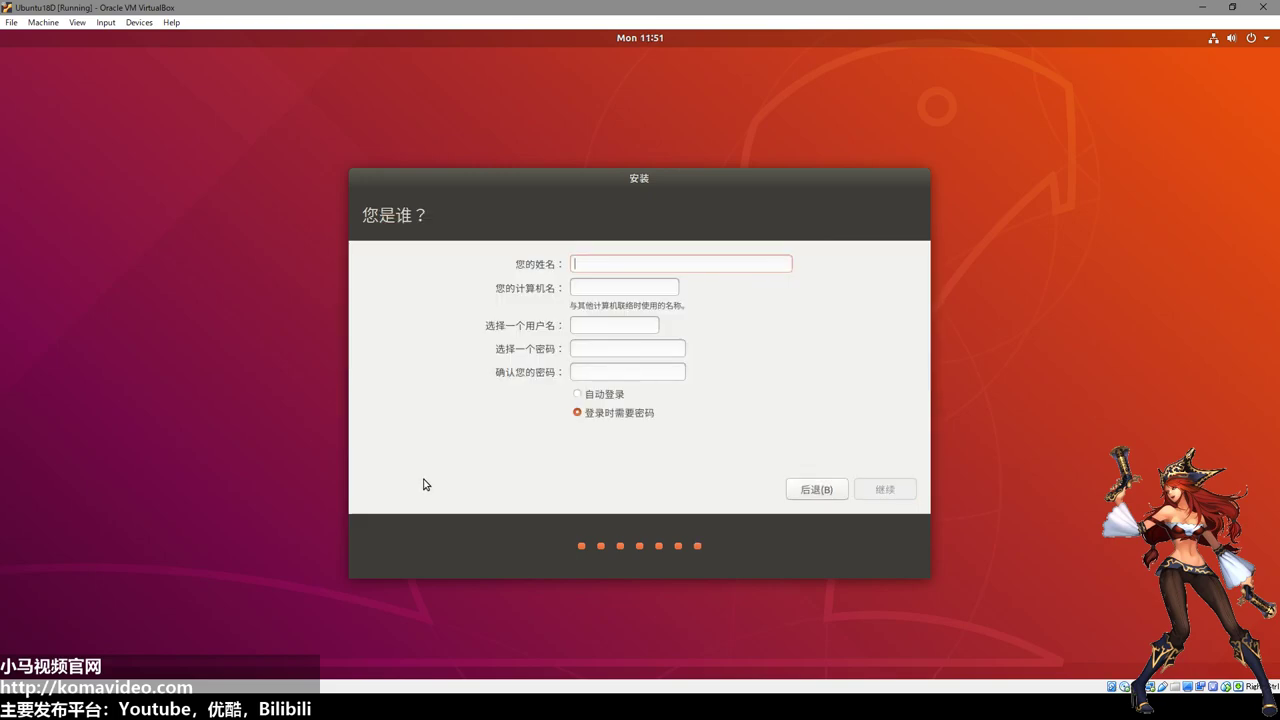
Enter the user's name, fixing its last letter, and type the account password twice.
text(xiaom)
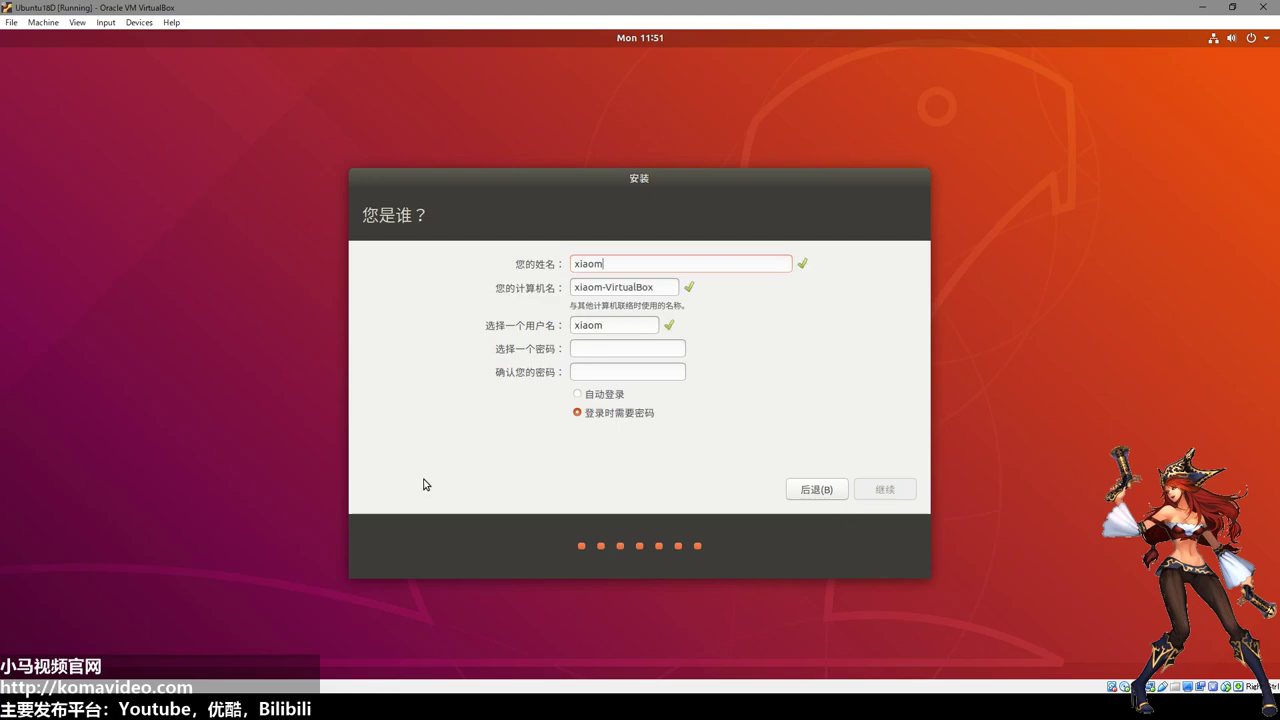
text(m)
key(BackSpace)
text(a)
text(123456)
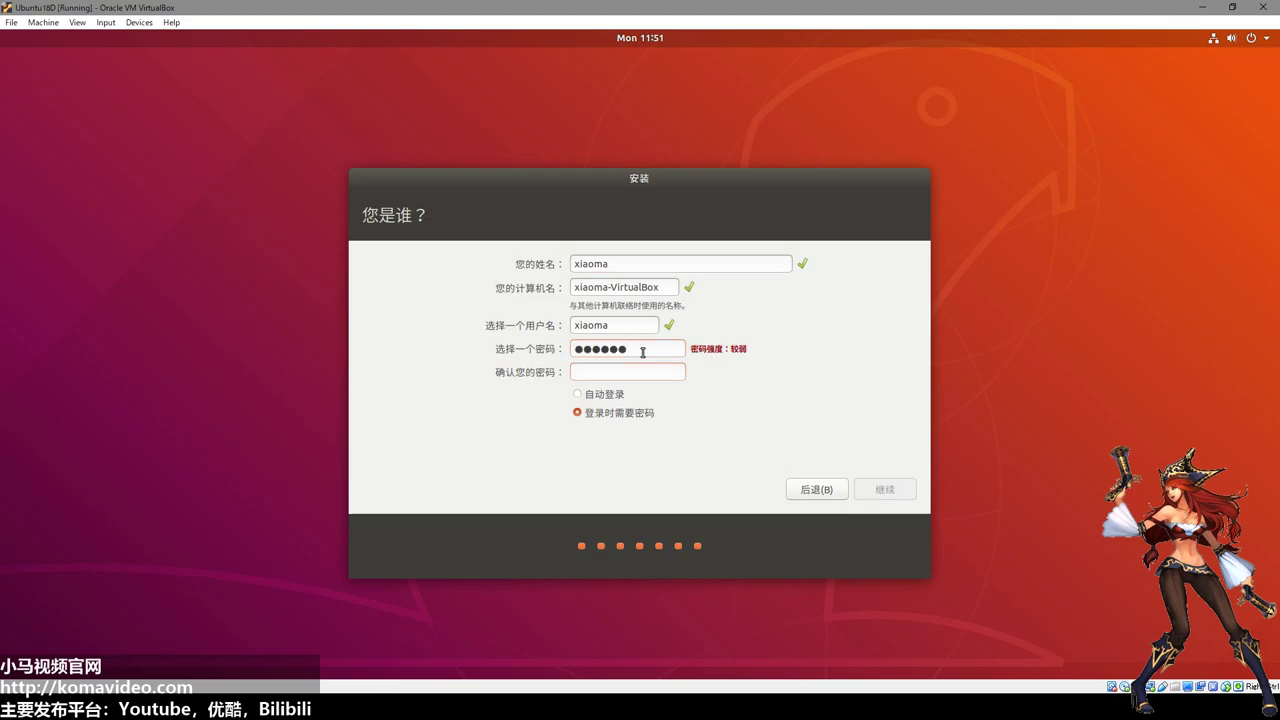
text(123456)
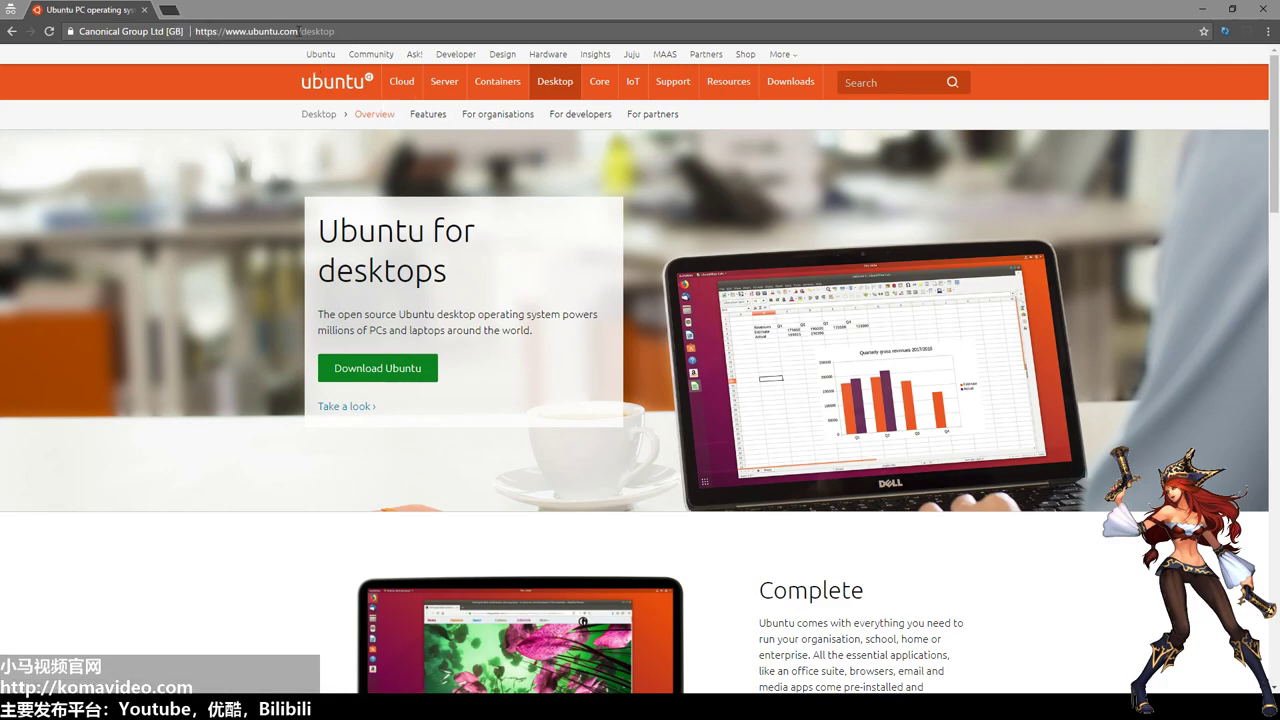
In a new tab, search Google for 'ubuntu', then refine the search to 'ubuntu wiki'.
click(168, 10)
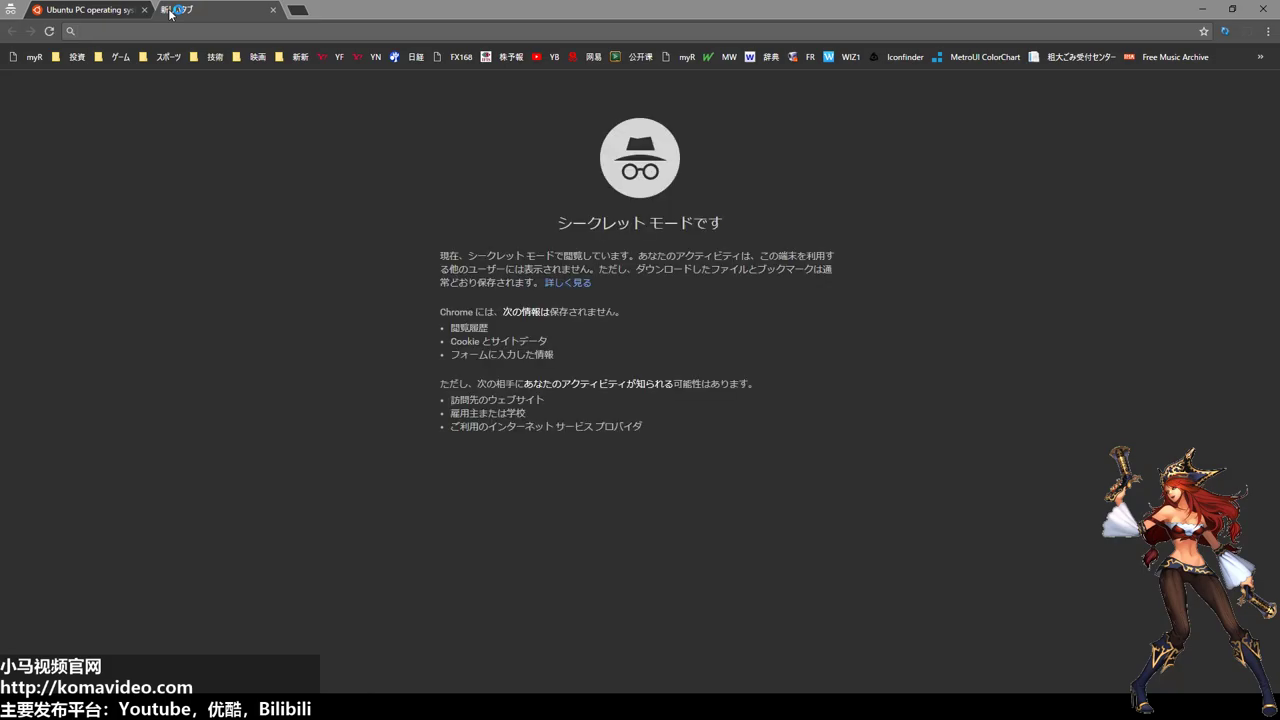
text(ubuntu)
key(Return)
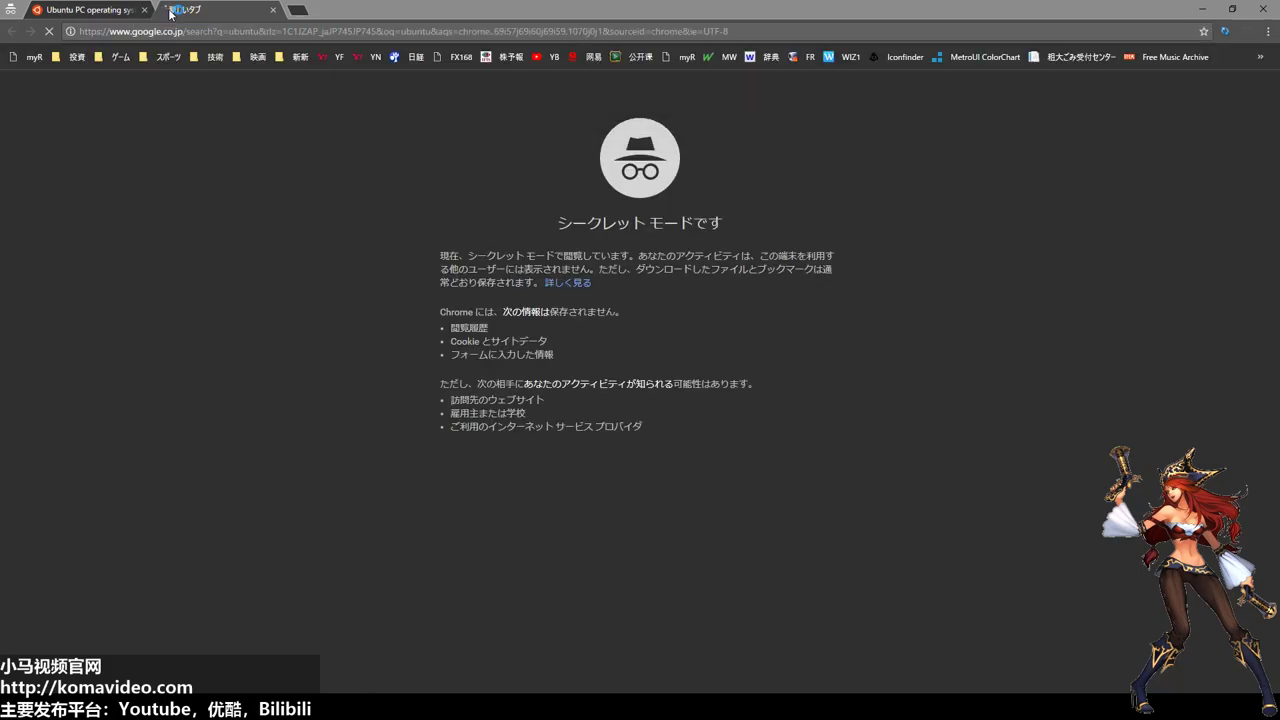
click(287, 74)
text(w)
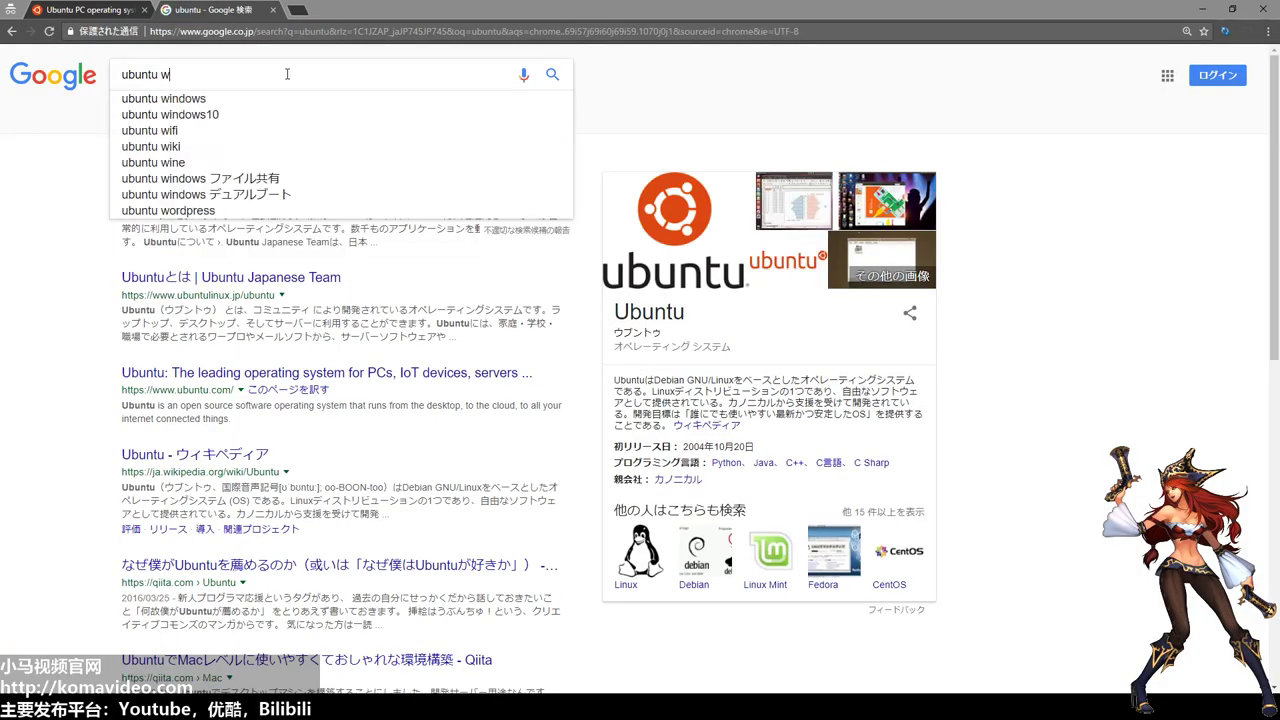
text(iki)
key(Return)
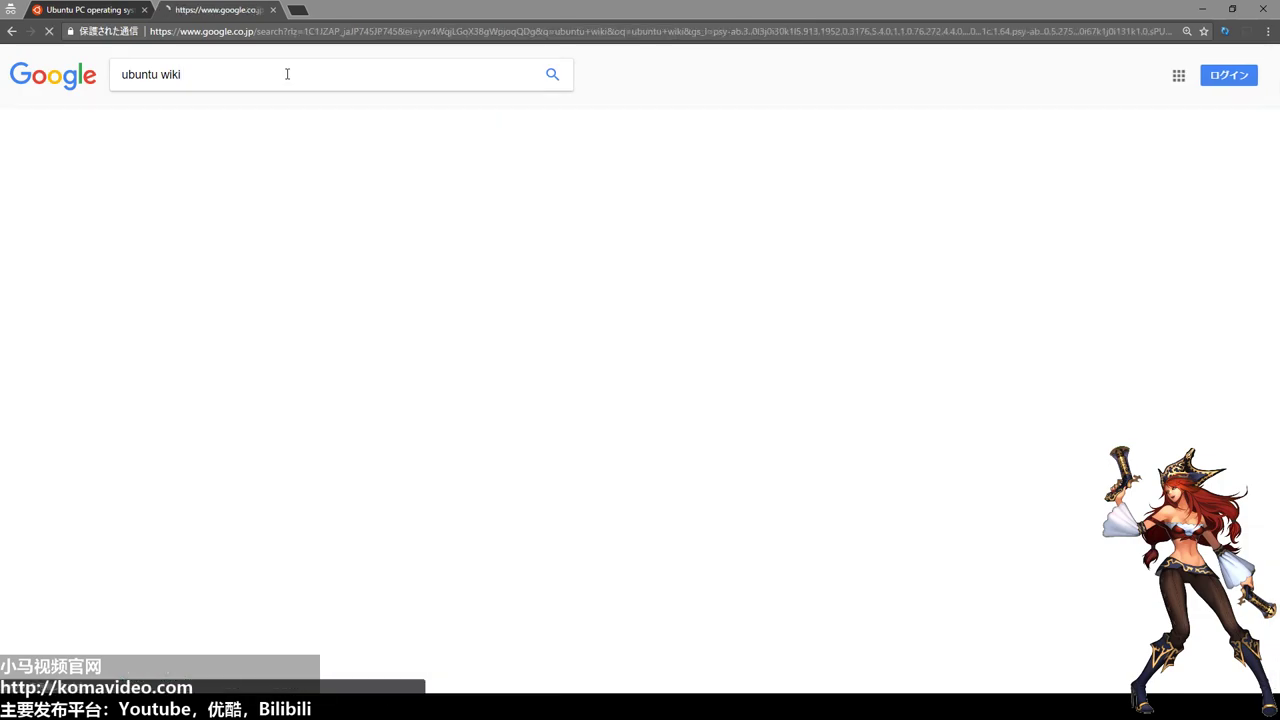
Open the Japanese Wikipedia Ubuntu article, return to the results, and open 'Ubuntu Wiki: Home'.
click(250, 183)
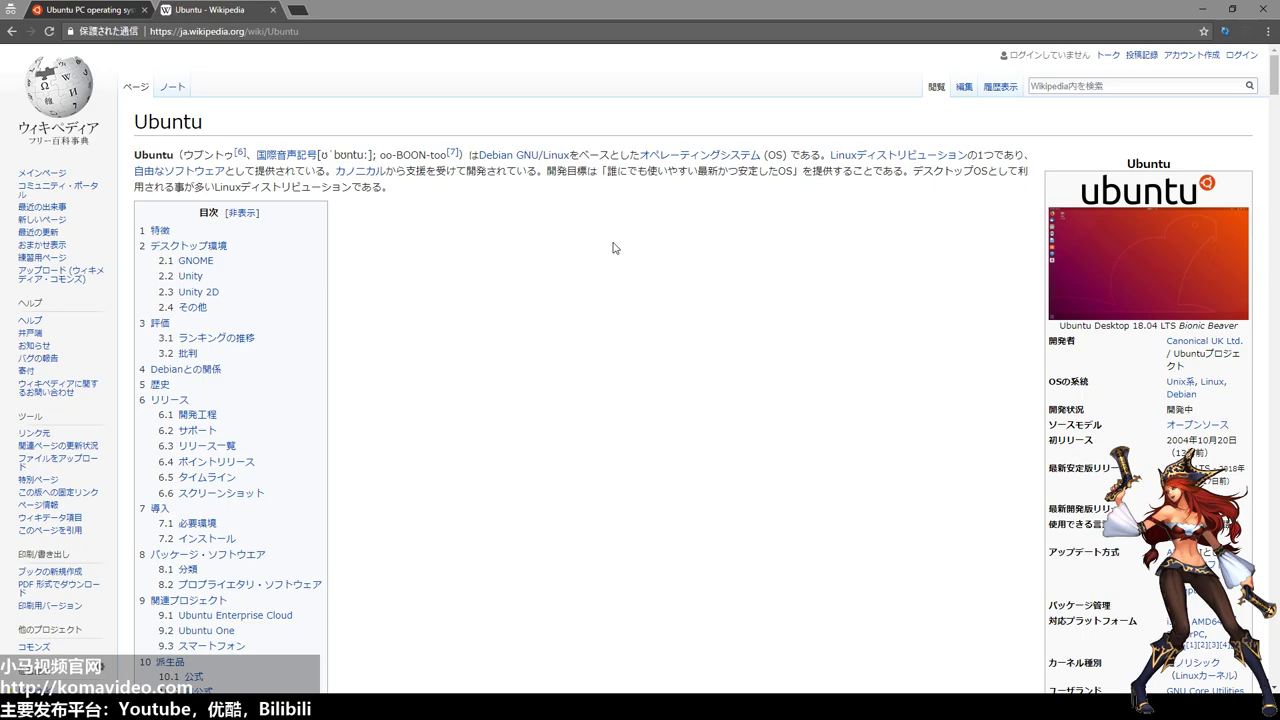
scroll(600, 306, down, 2)
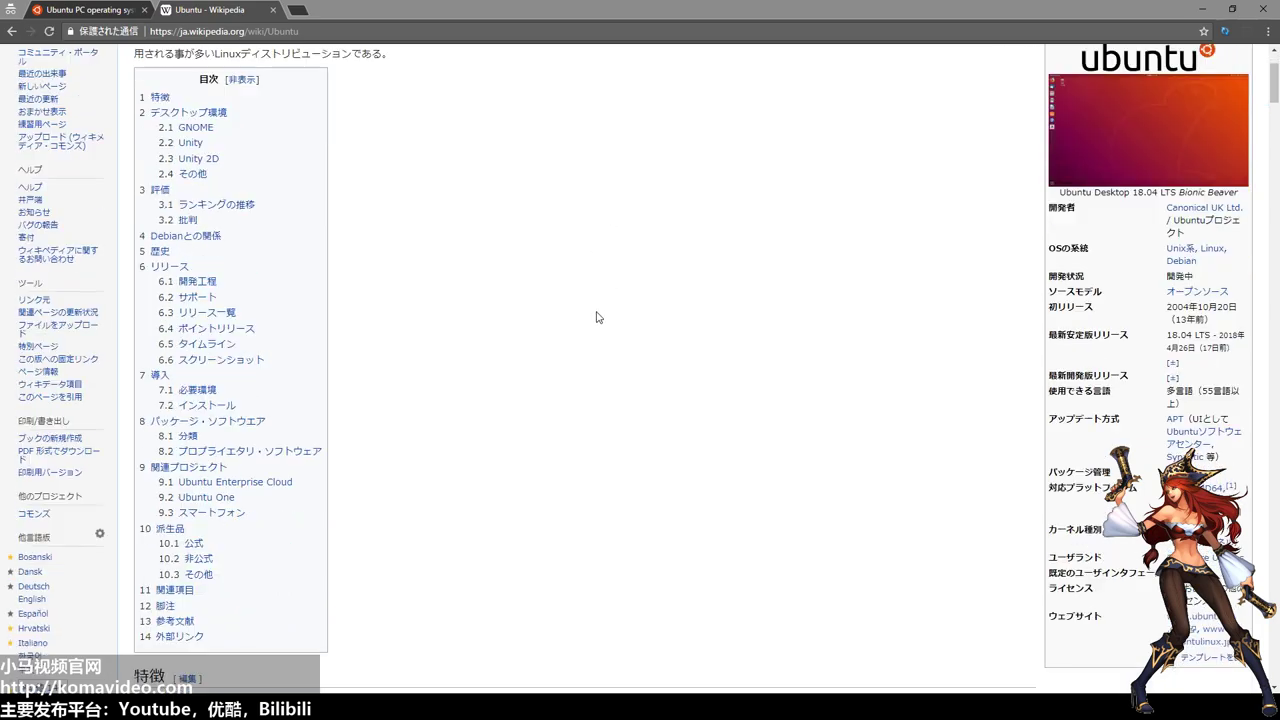
key(alt+Left)
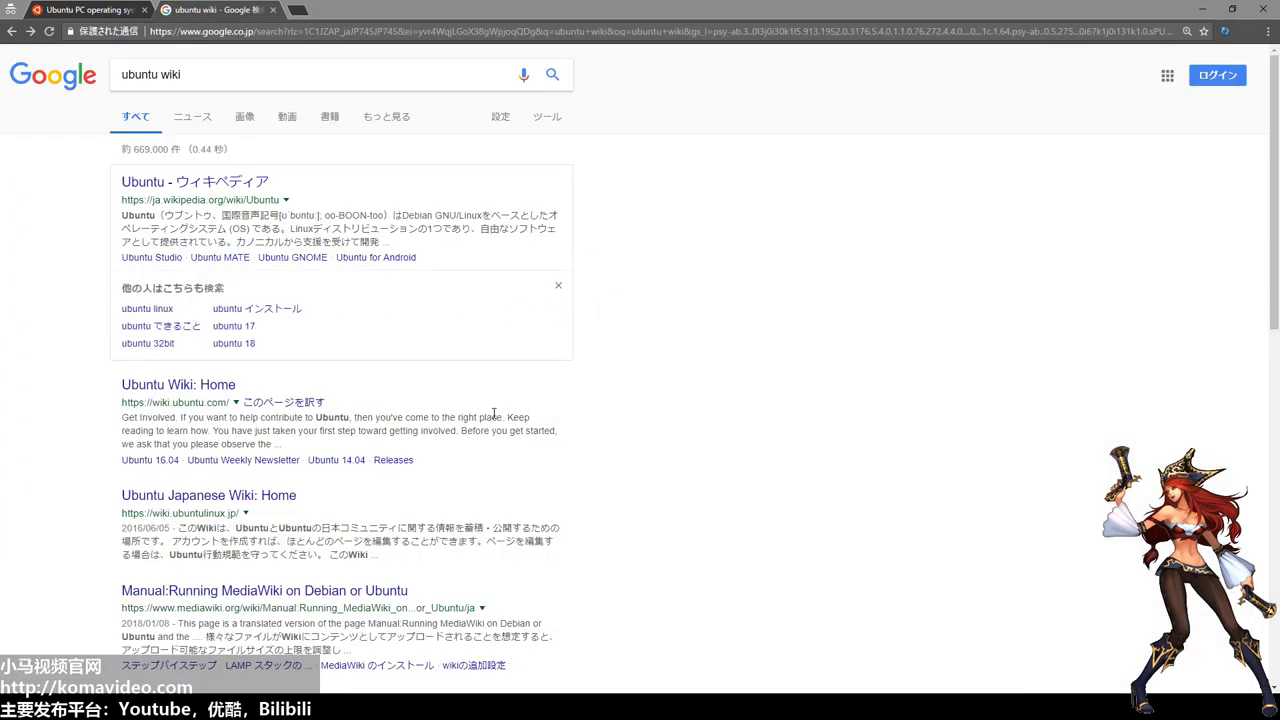
click(195, 386)
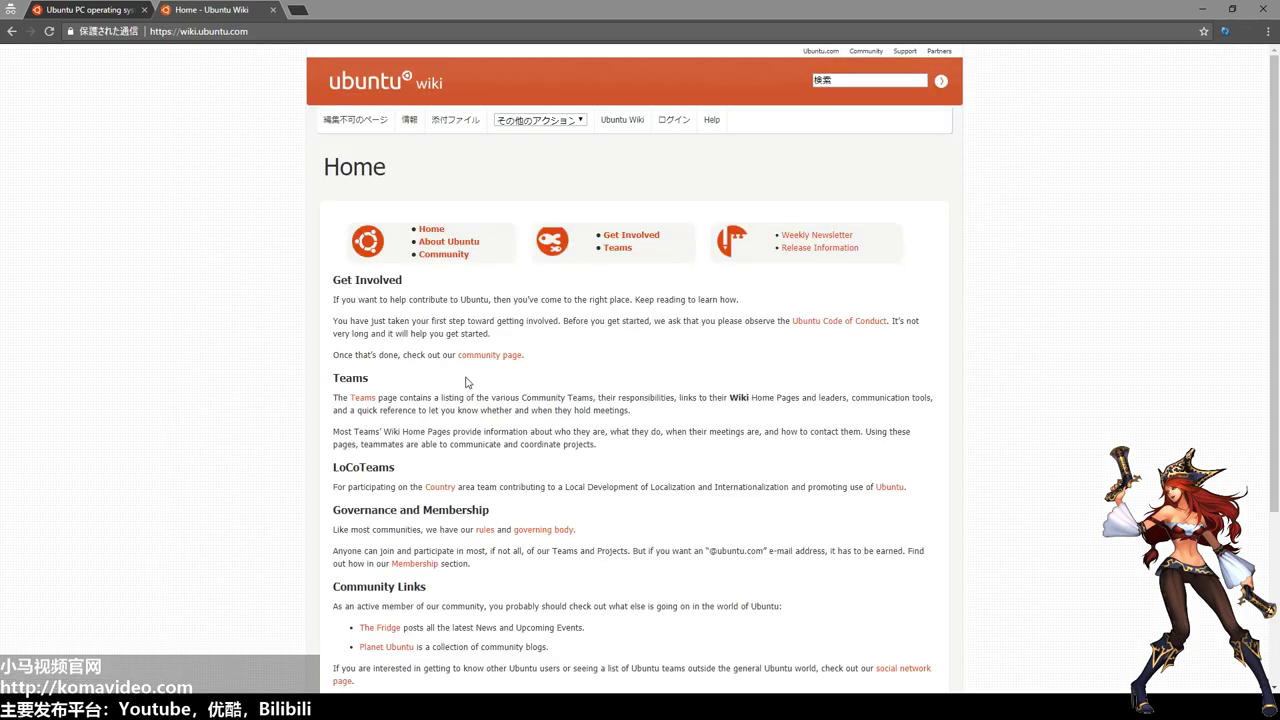
Open Release Information and select 18.04 LTS / April 2023 and 16.04.4 LTS / April 2021.
click(828, 251)
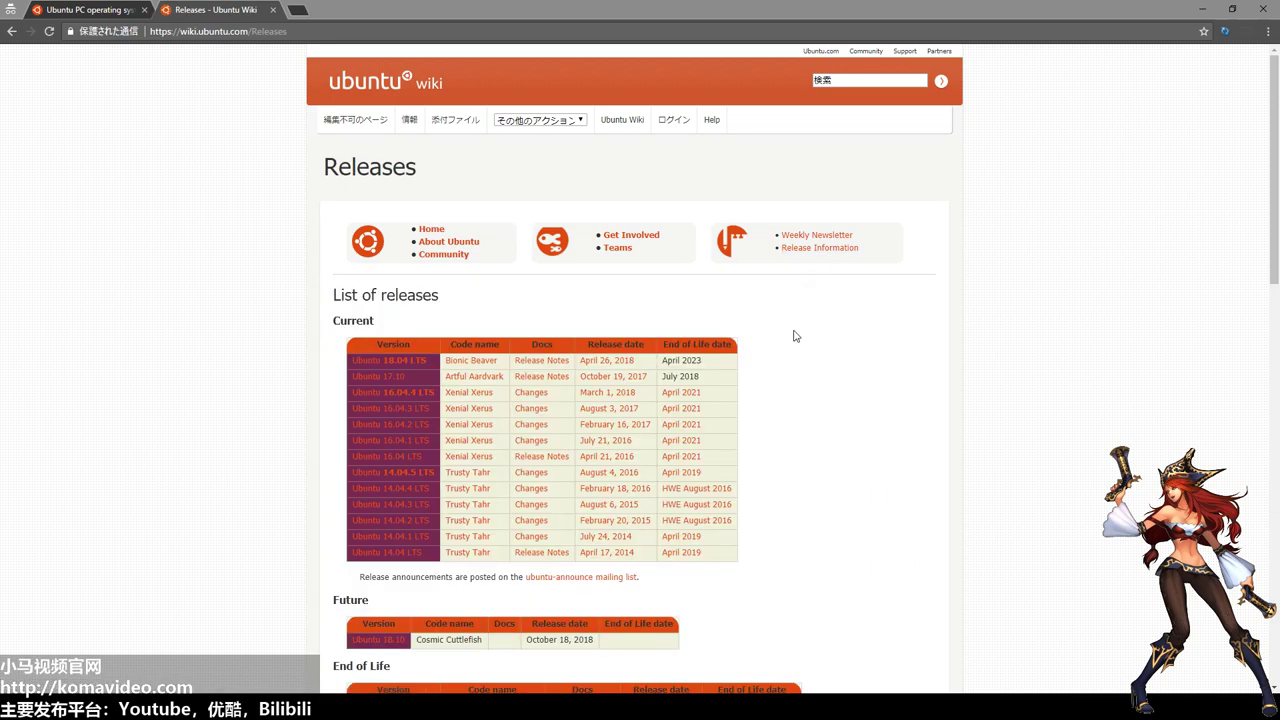
scroll(794, 336, down, 1)
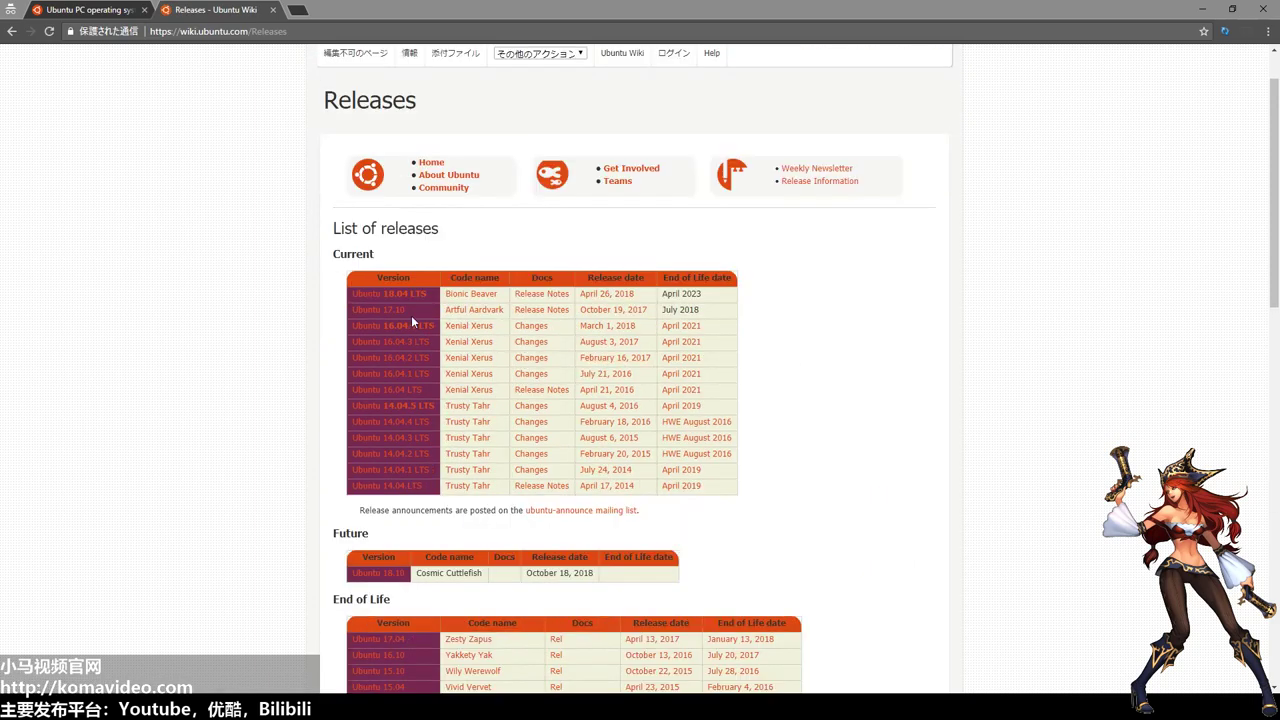
drag(353, 296, 428, 302)
drag(702, 294, 662, 294)
drag(355, 326, 436, 327)
drag(705, 329, 660, 329)
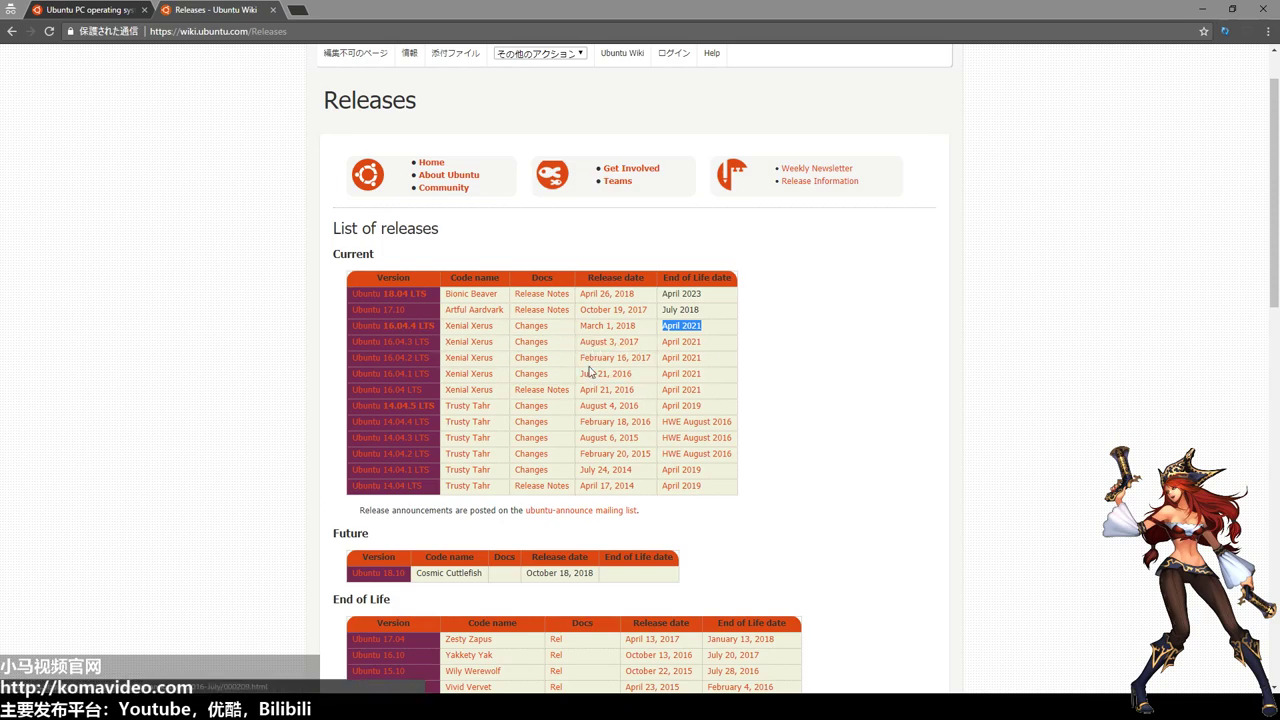
Reselect the 16.04.4 LTS and 18.04 LTS version names, then clear the selection.
drag(351, 326, 438, 339)
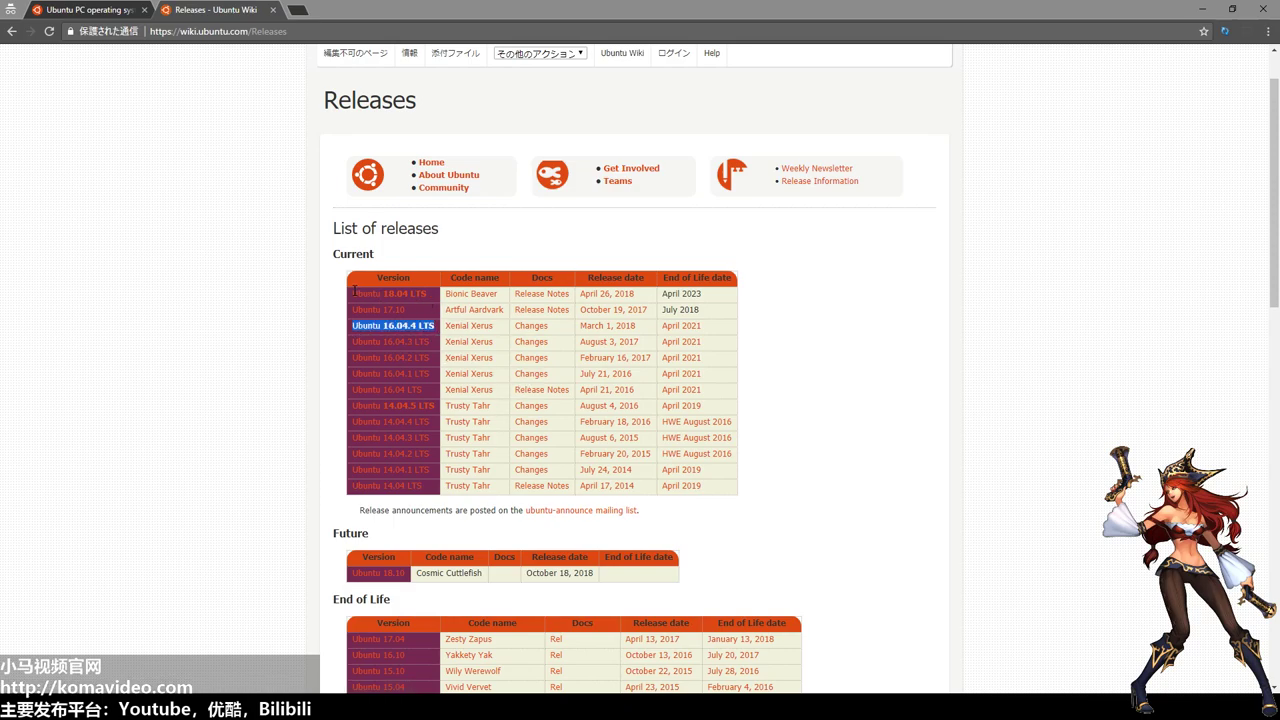
drag(354, 292, 389, 293)
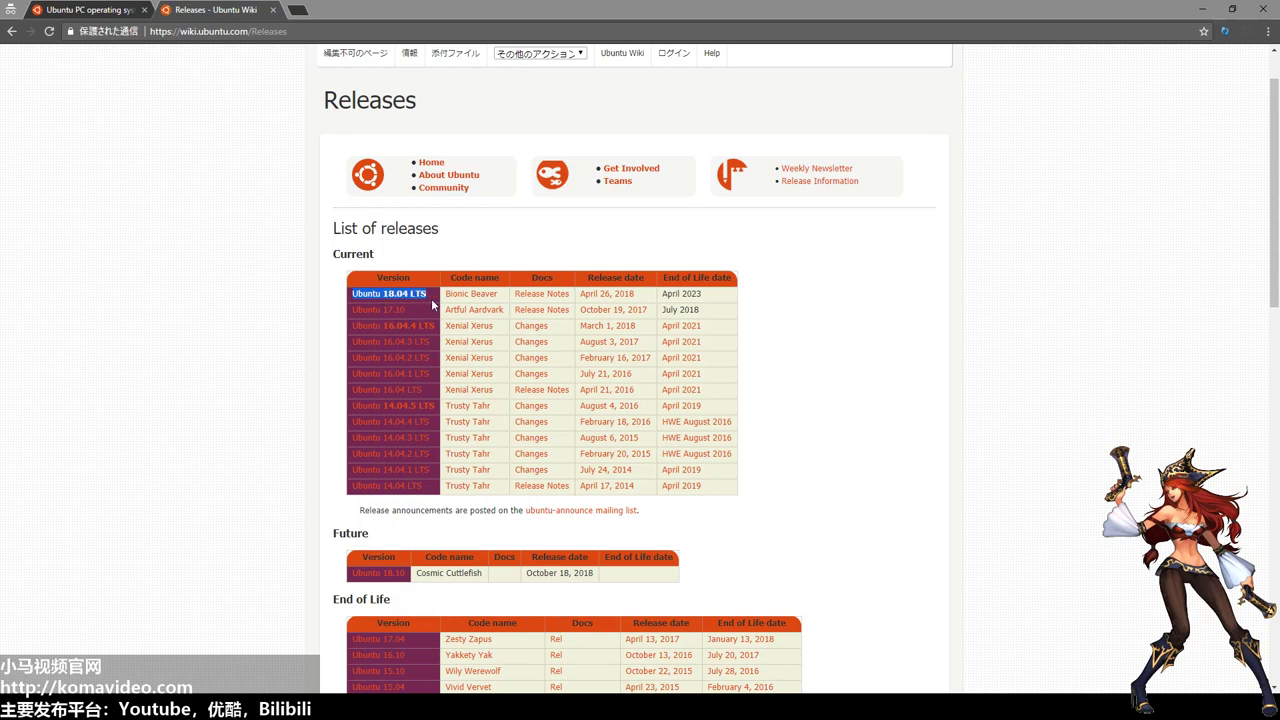
drag(438, 331, 350, 329)
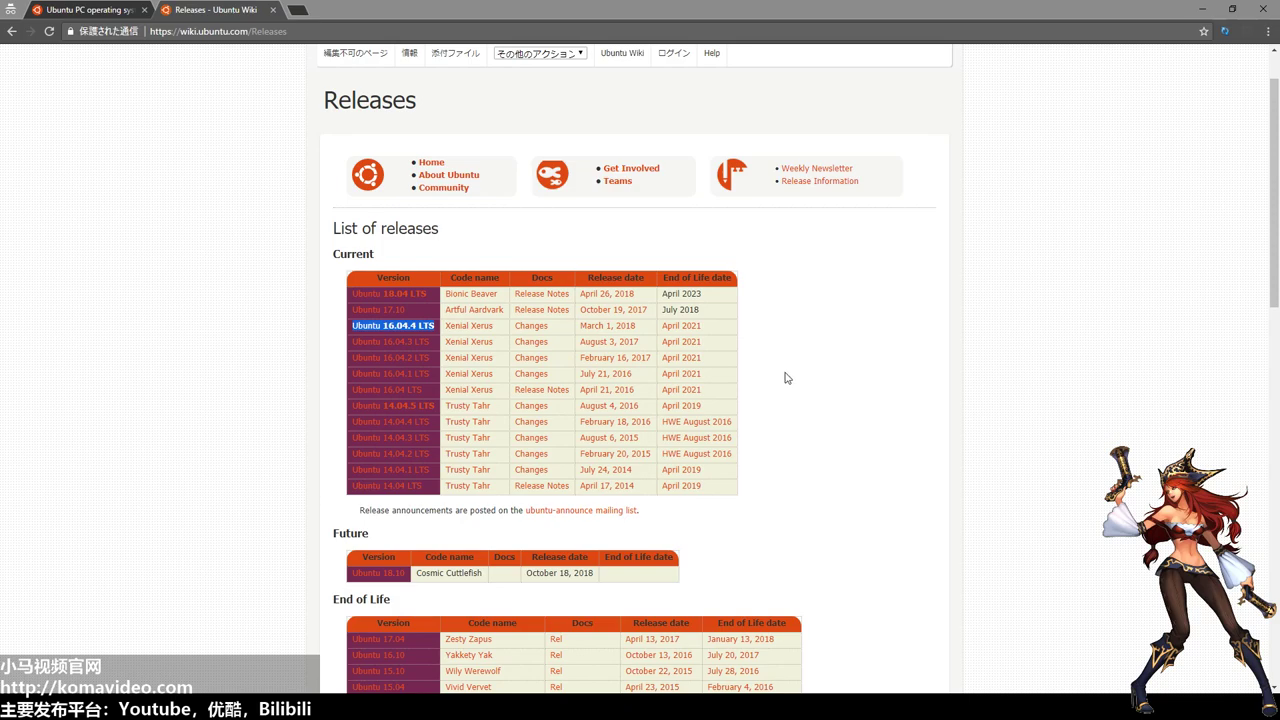
click(708, 342)
drag(349, 299, 446, 302)
click(843, 349)
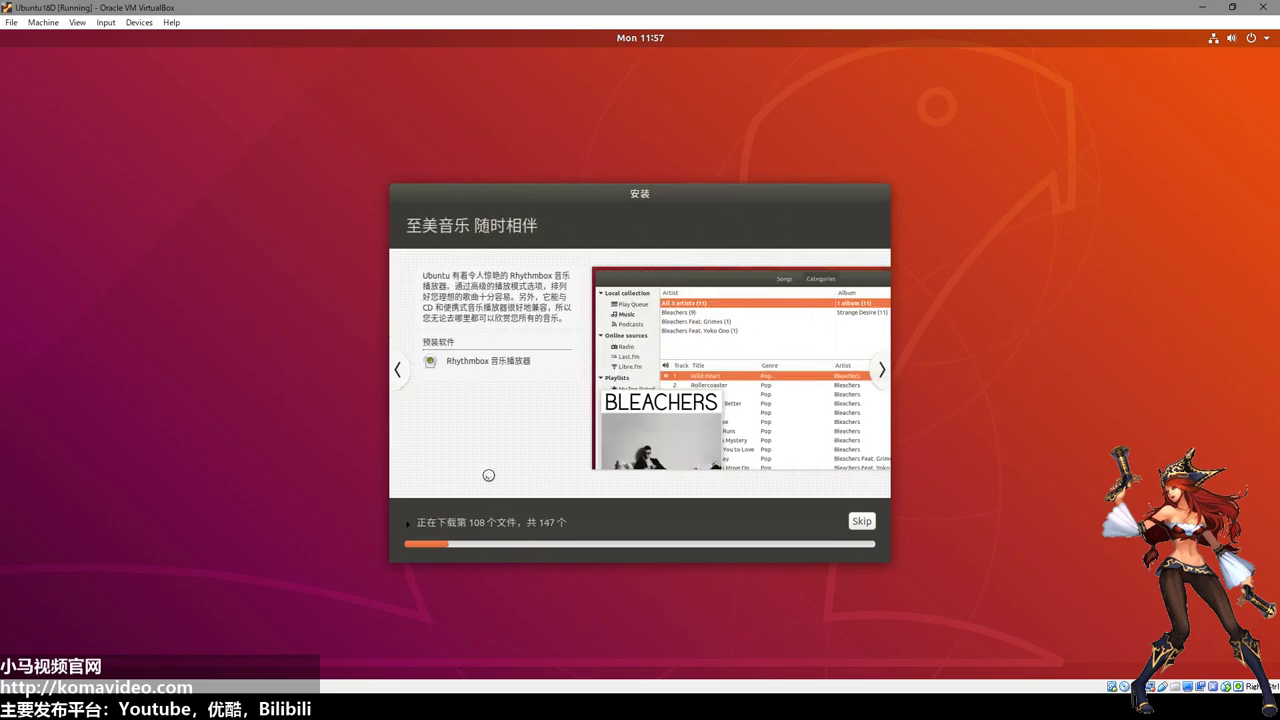
Browse the installer slideshow back to Ubuntu Software, then forward past Rhythmbox to Shotwell.
click(399, 372)
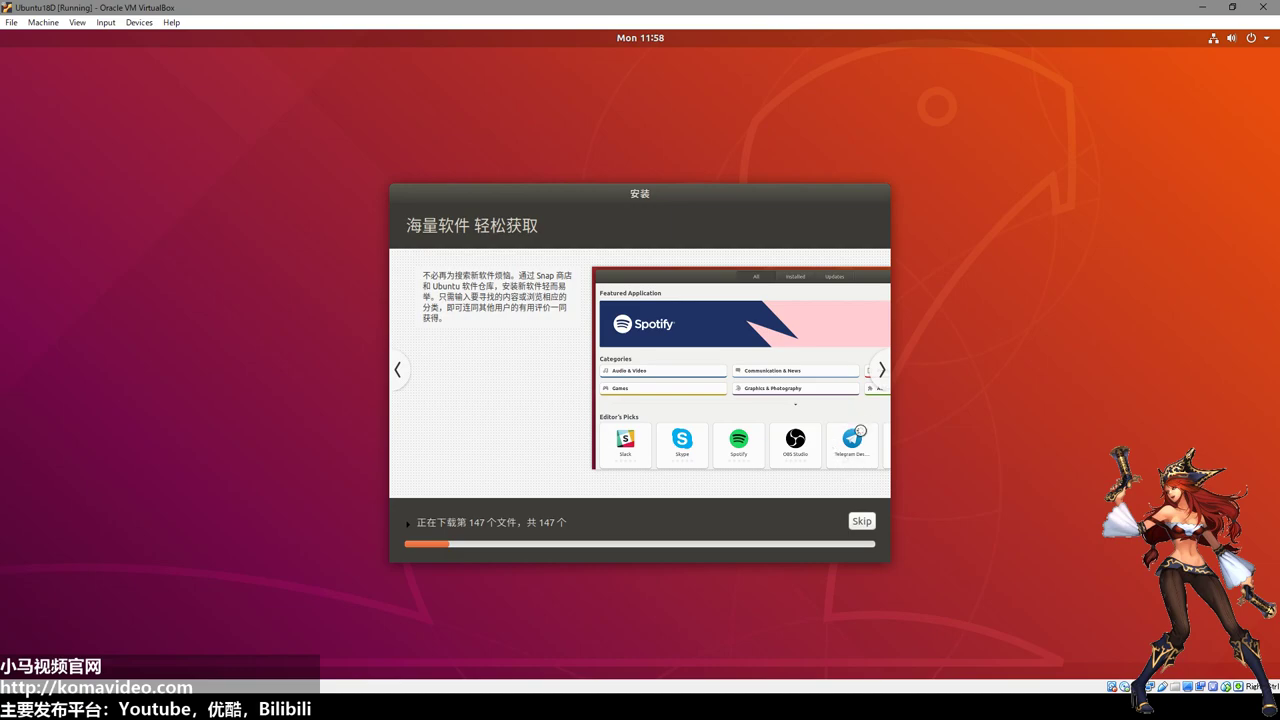
click(881, 372)
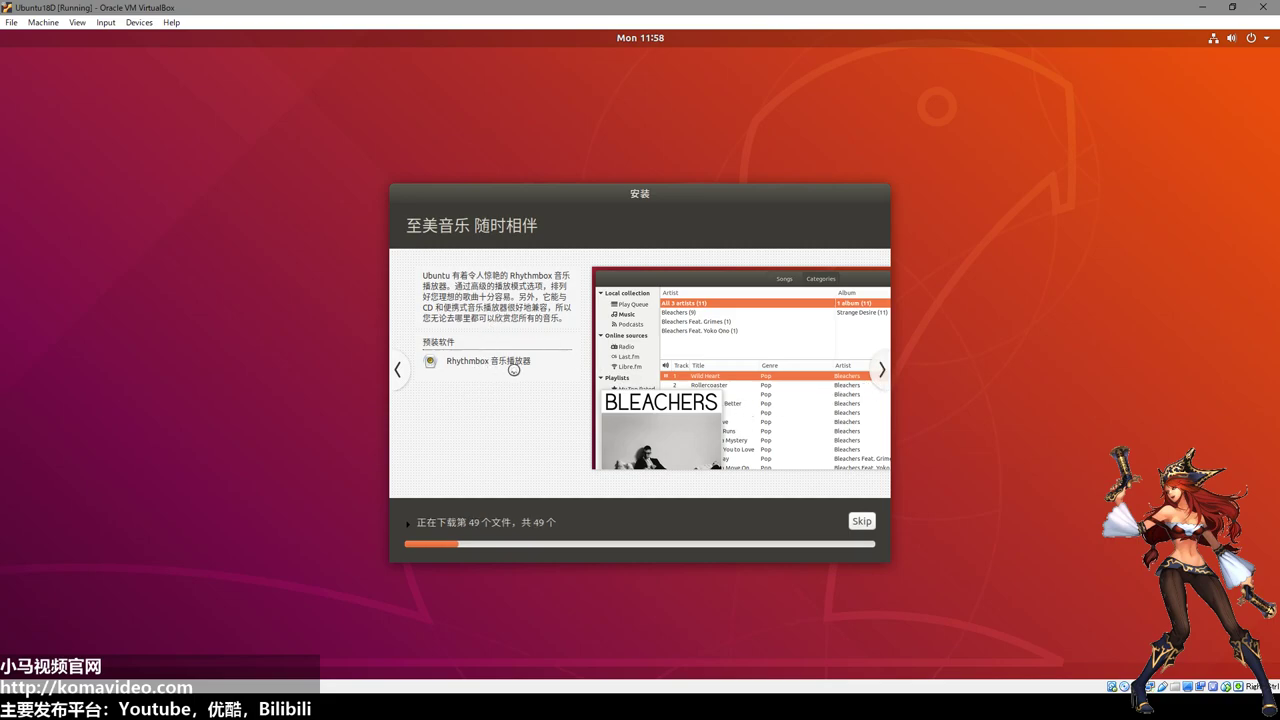
click(884, 371)
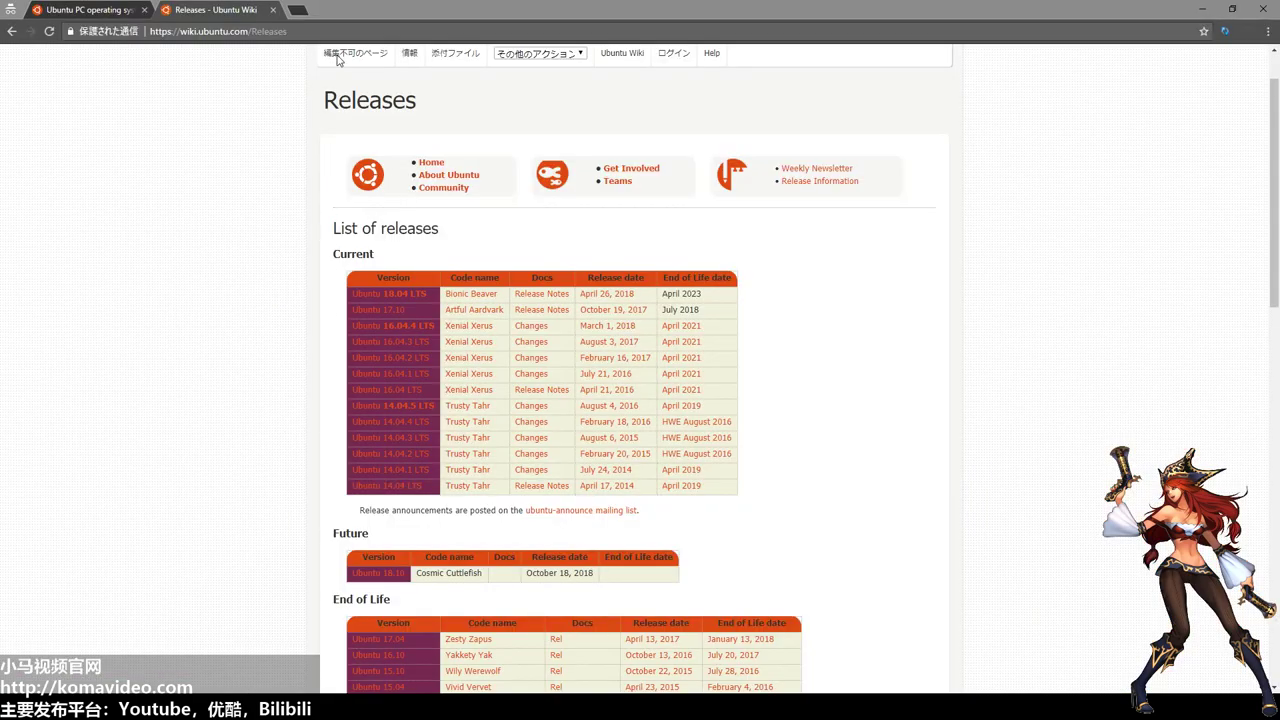
Load point.net and then getpoint.net in the address bar.
click(351, 32)
text(point.n)
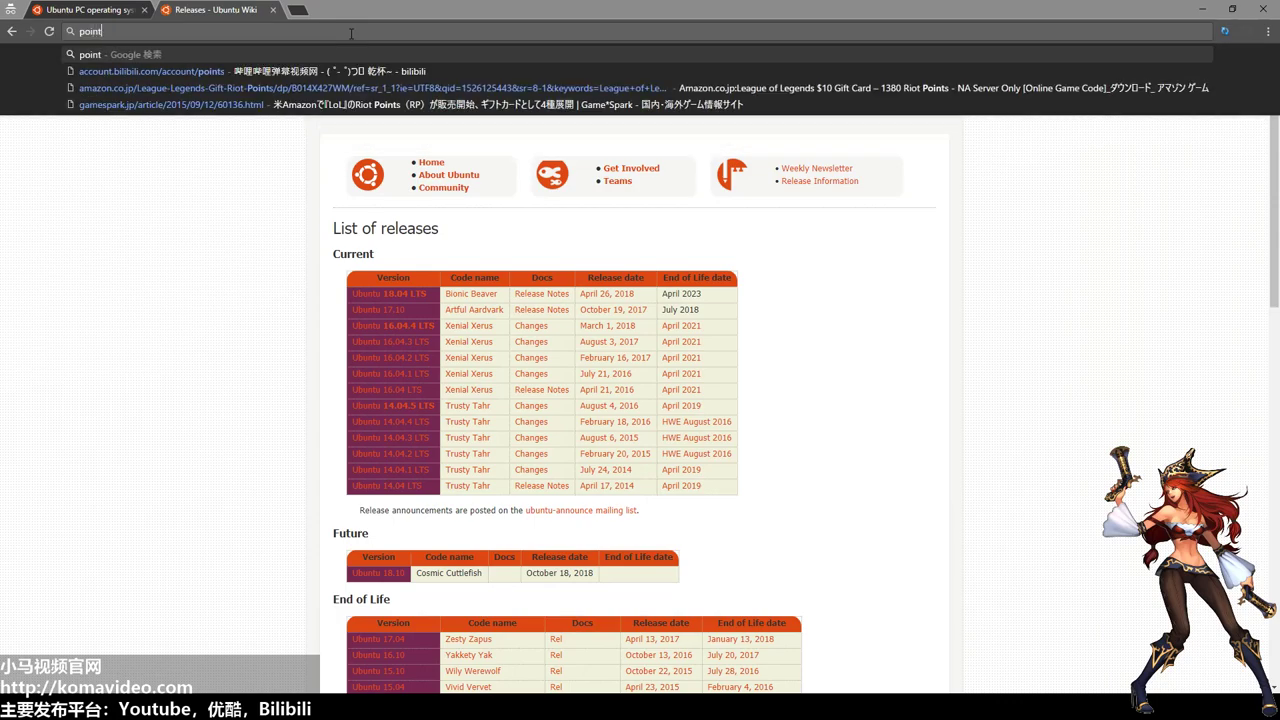
text(et)
key(Return)
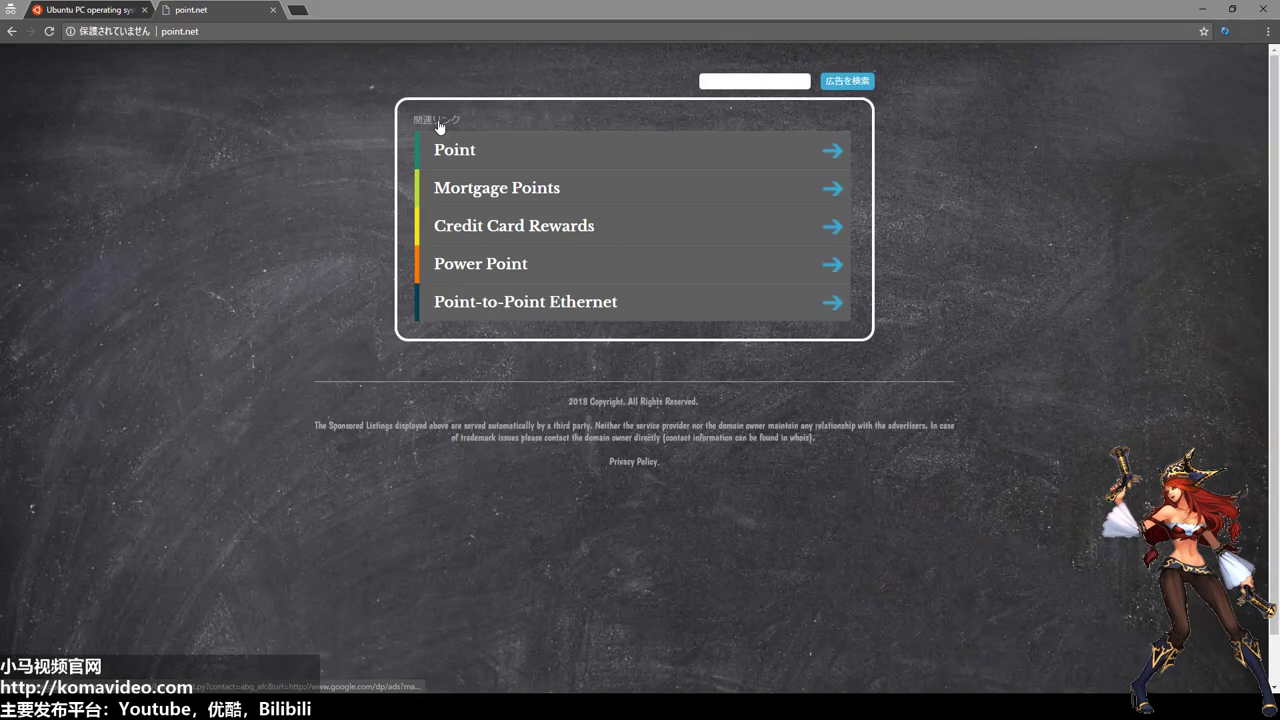
click(230, 32)
text(getpoint.net)
key(Return)
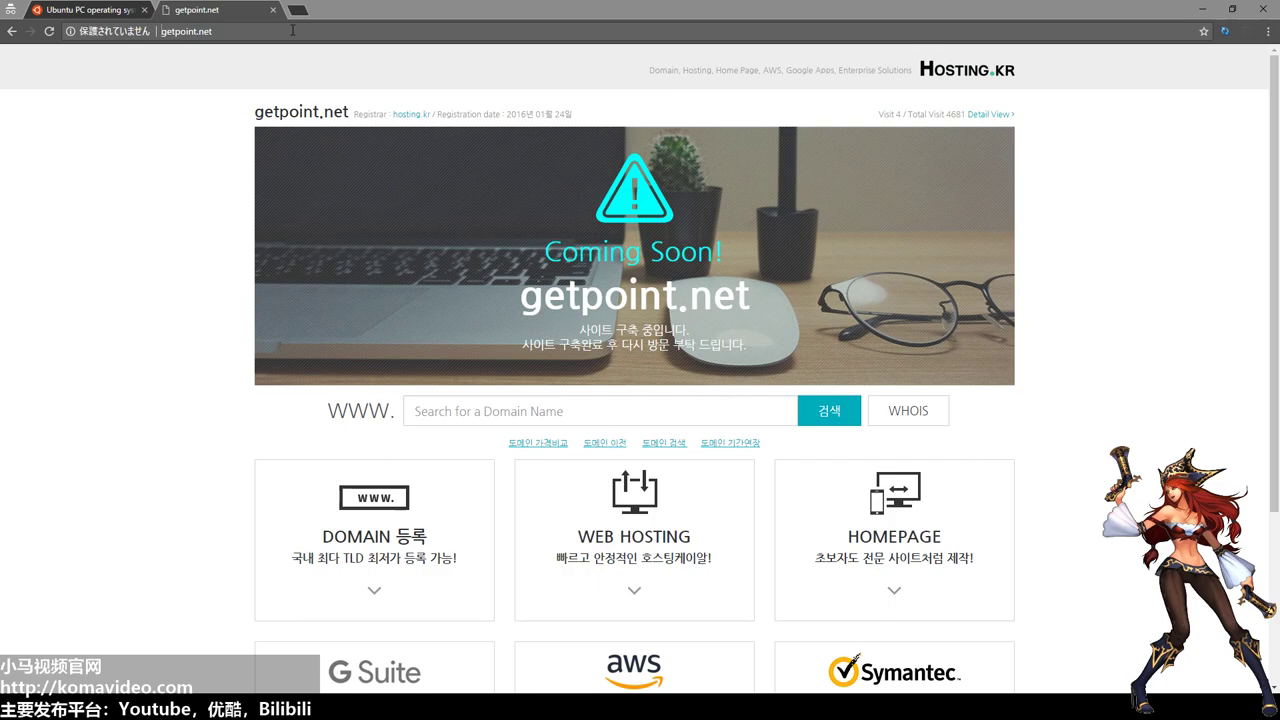
Search Google for pointnet, then replace the query with paint.net.
click(292, 30)
text(point.net)
key(BackSpace)
key(Return)
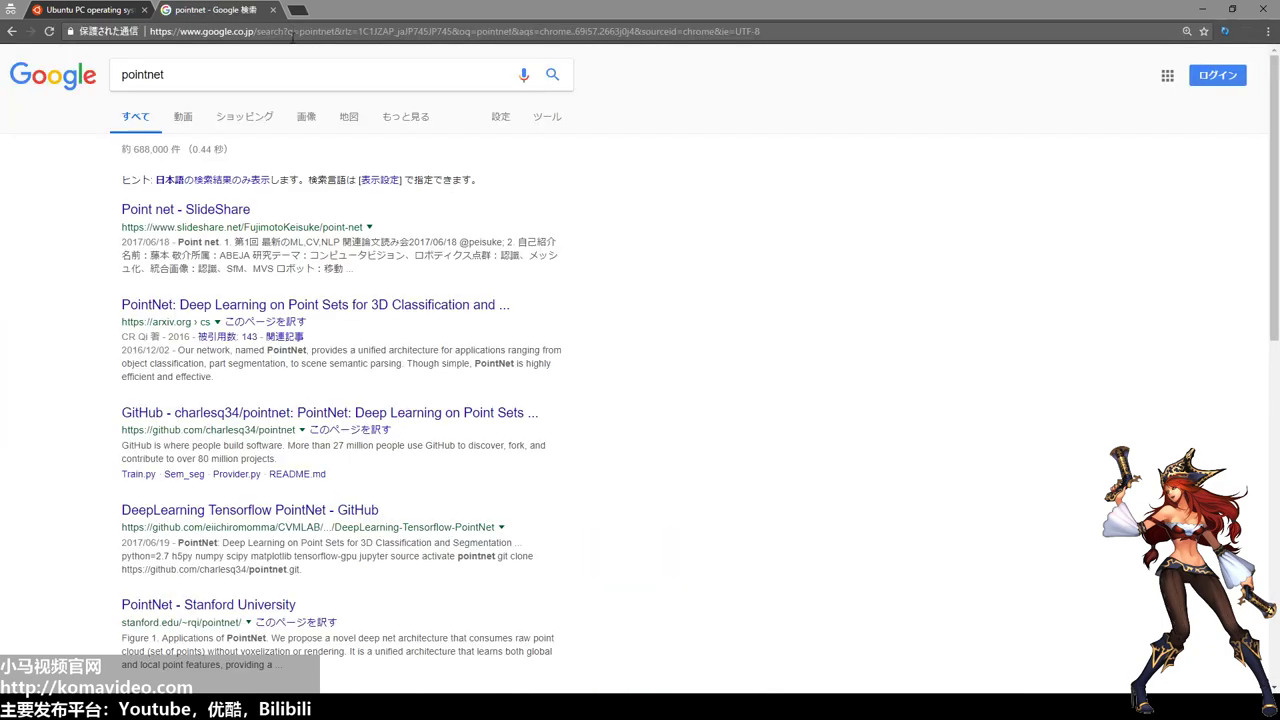
double_click(310, 70)
text(p)
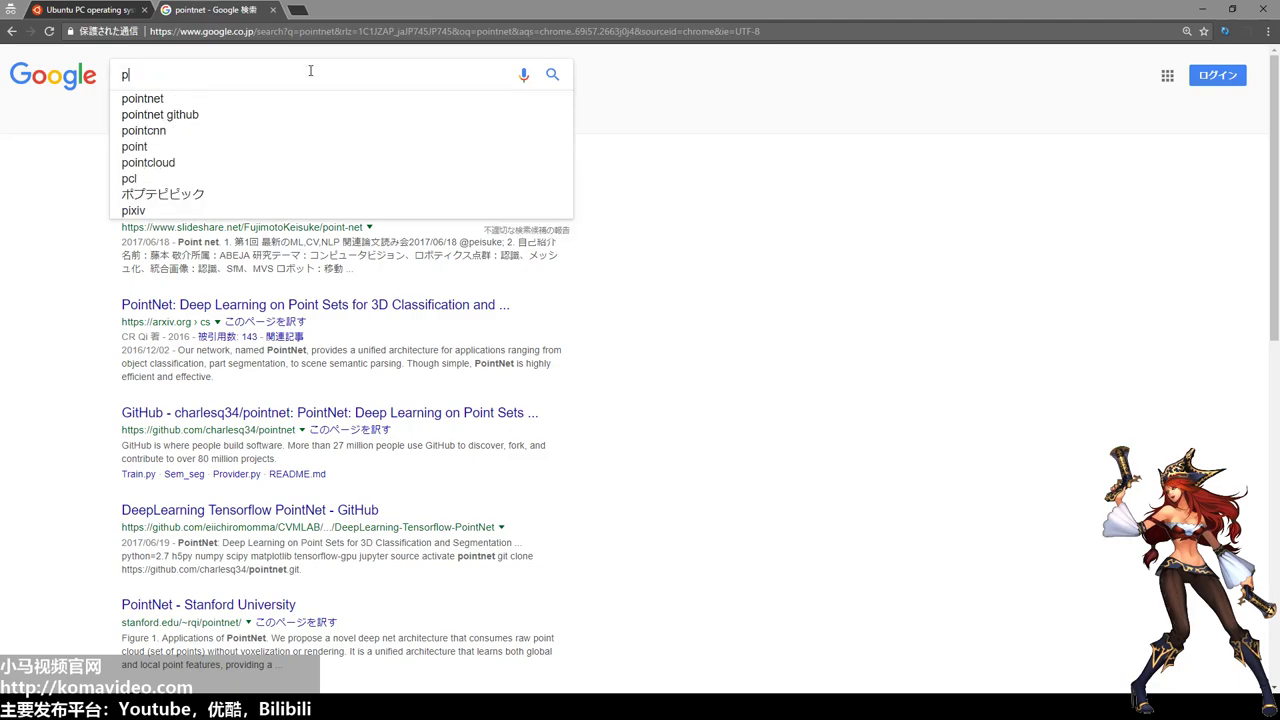
text(aint.net)
key(Return)
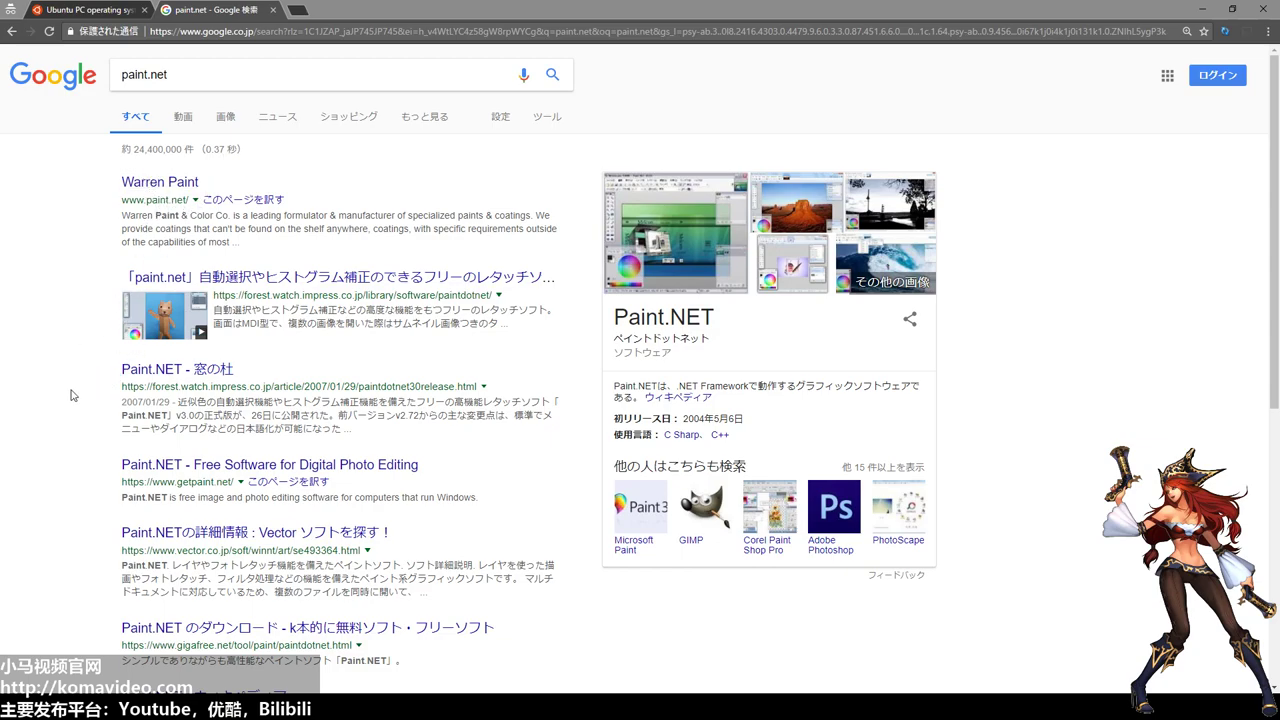
Open the 'Paint.NET - Free Software for Digital Photo Editing' result and view its screenshot alone.
click(223, 470)
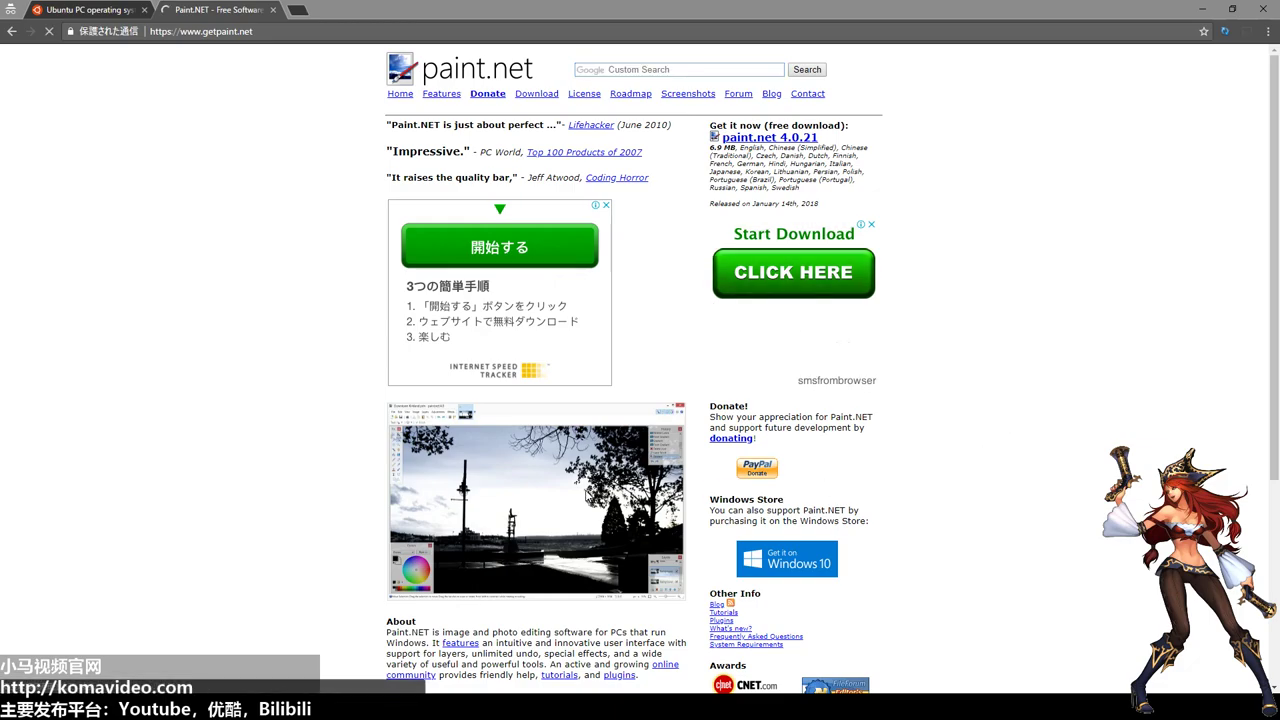
click(590, 495)
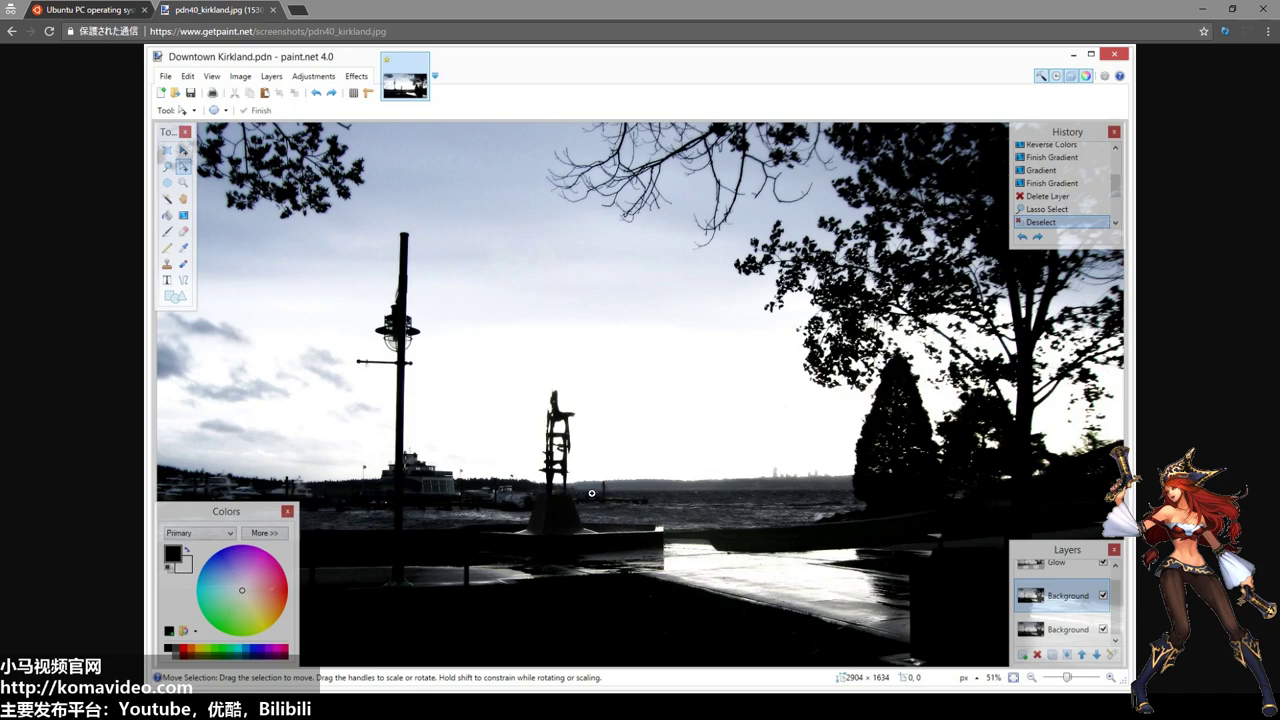
Zoom the paint.net screenshot in and out, then go back to the getpaint.net homepage.
click(591, 493)
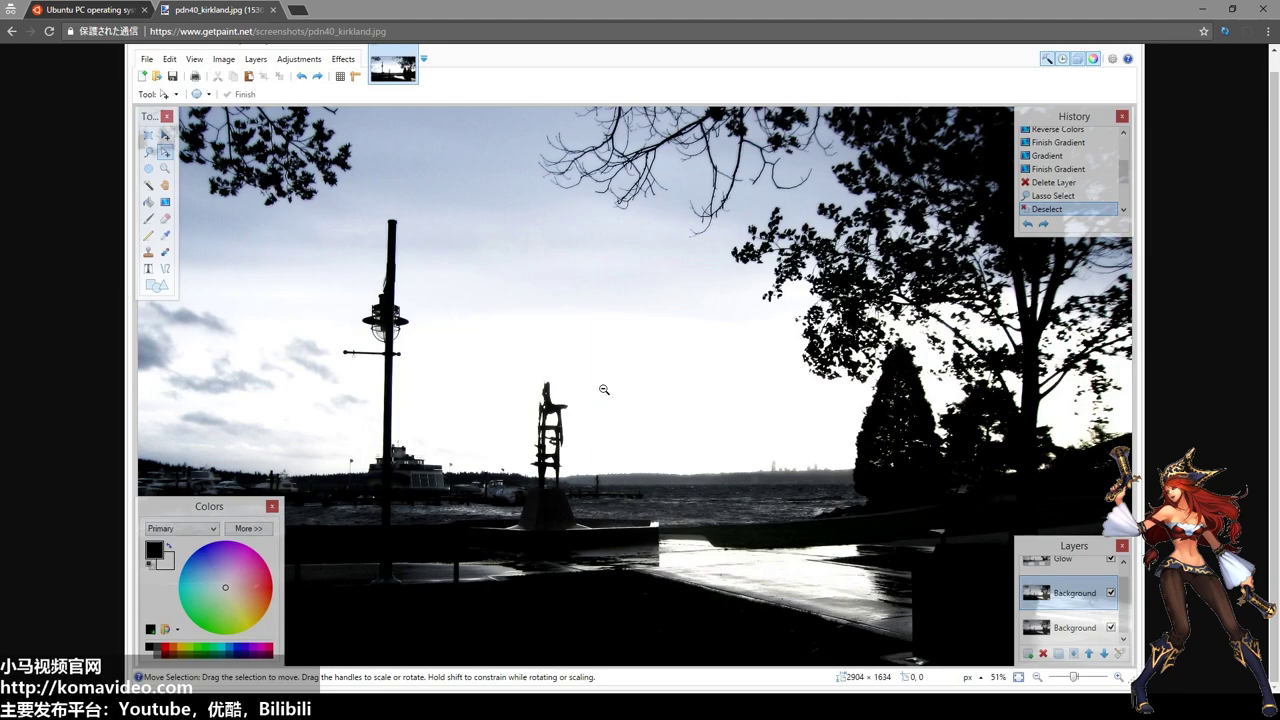
click(612, 369)
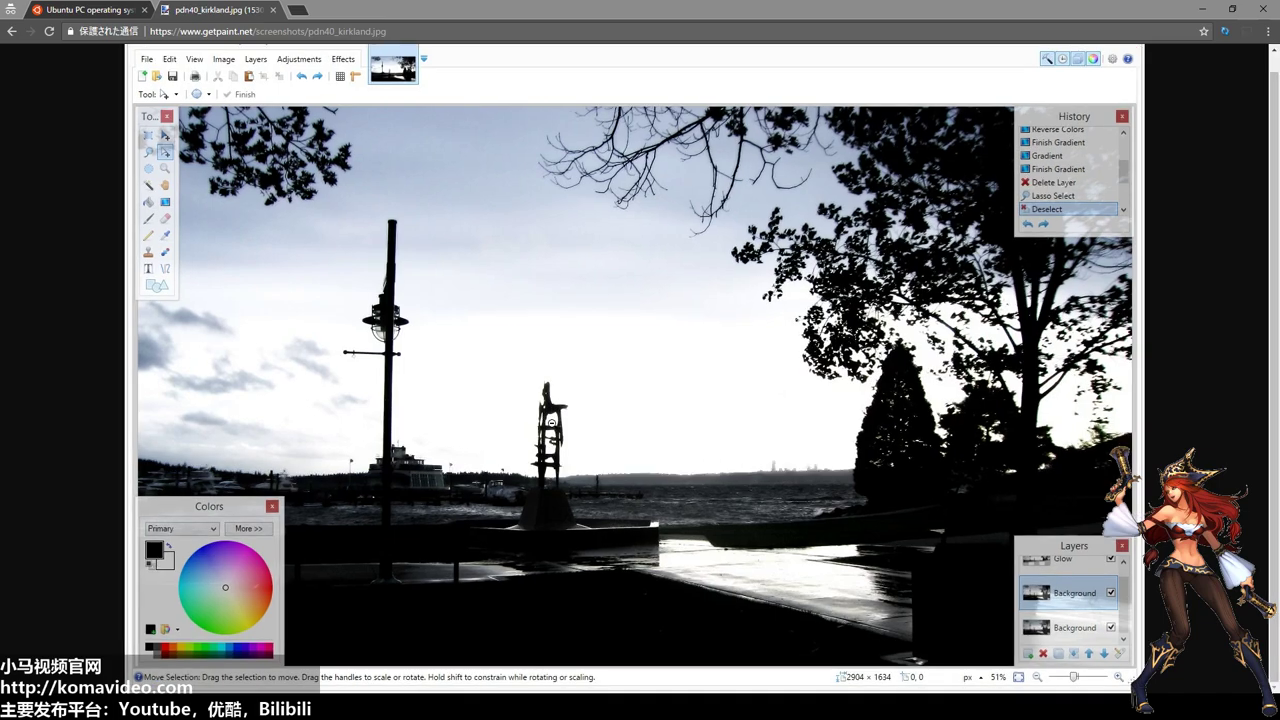
click(552, 424)
scroll(546, 324, up, 1)
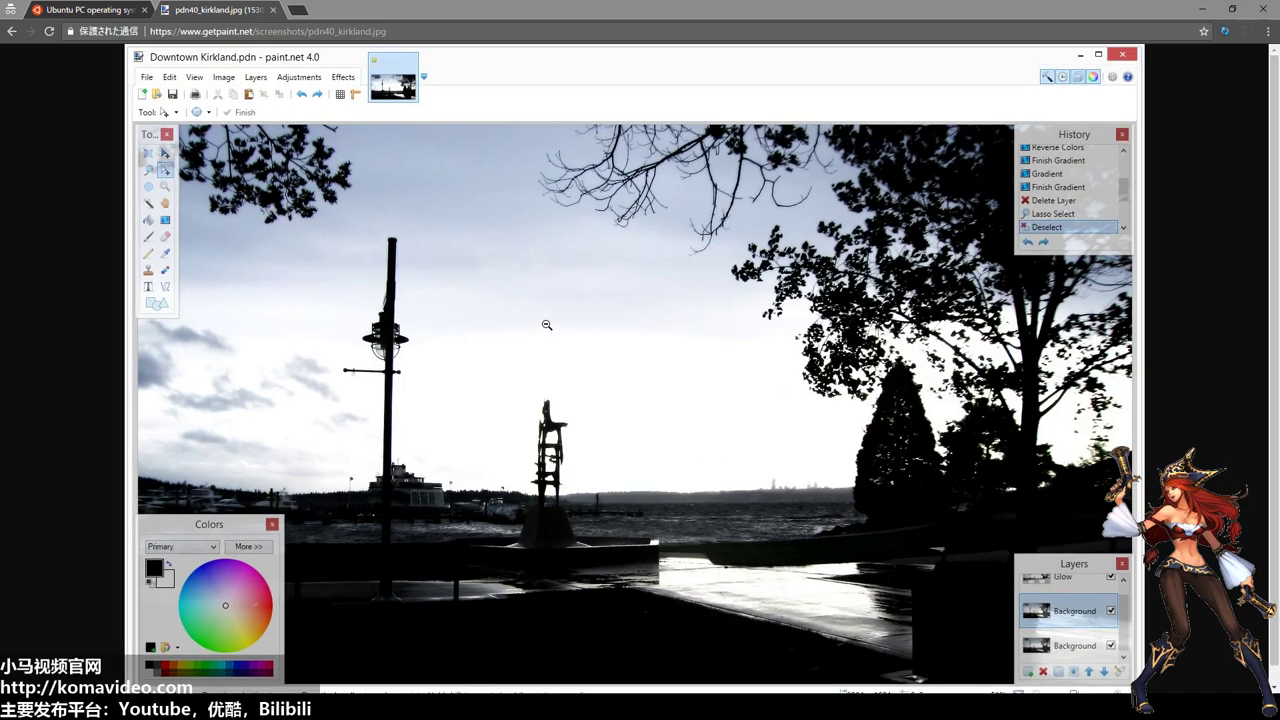
scroll(546, 325, down, 1)
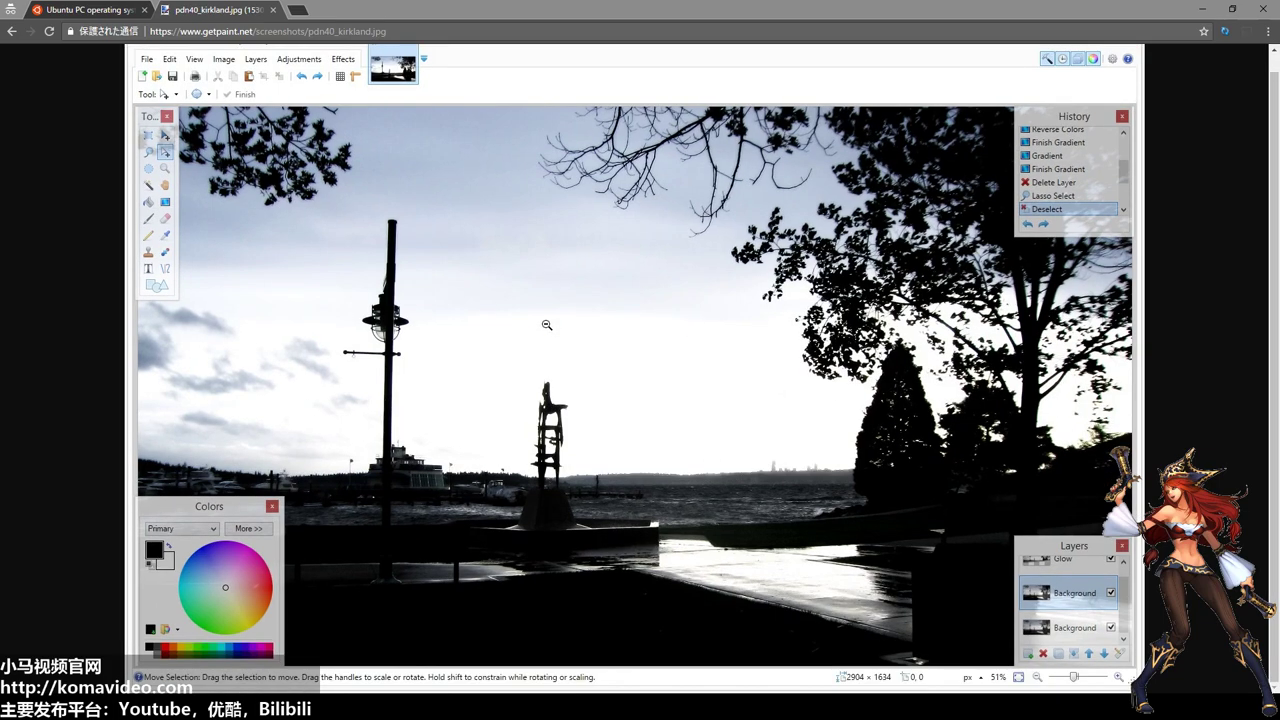
key(alt+Left)
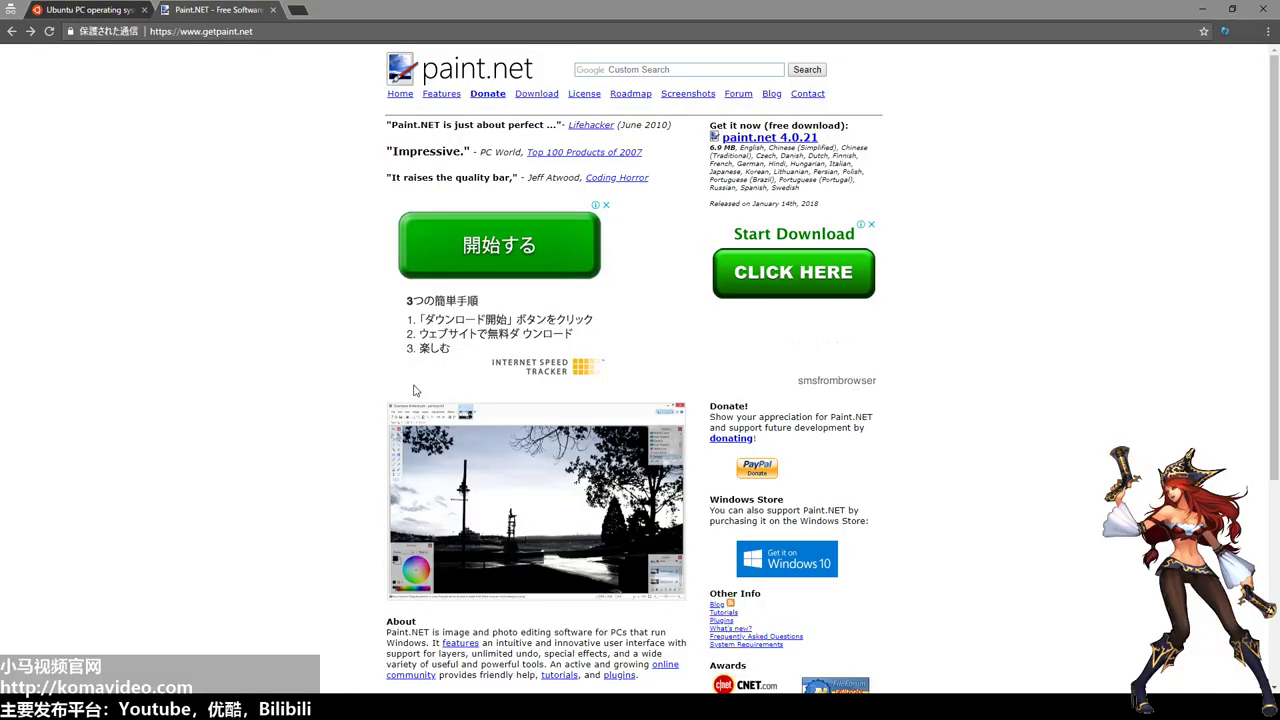
Close the paint.NET tab and open the Cloud page on ubuntu.com.
click(272, 10)
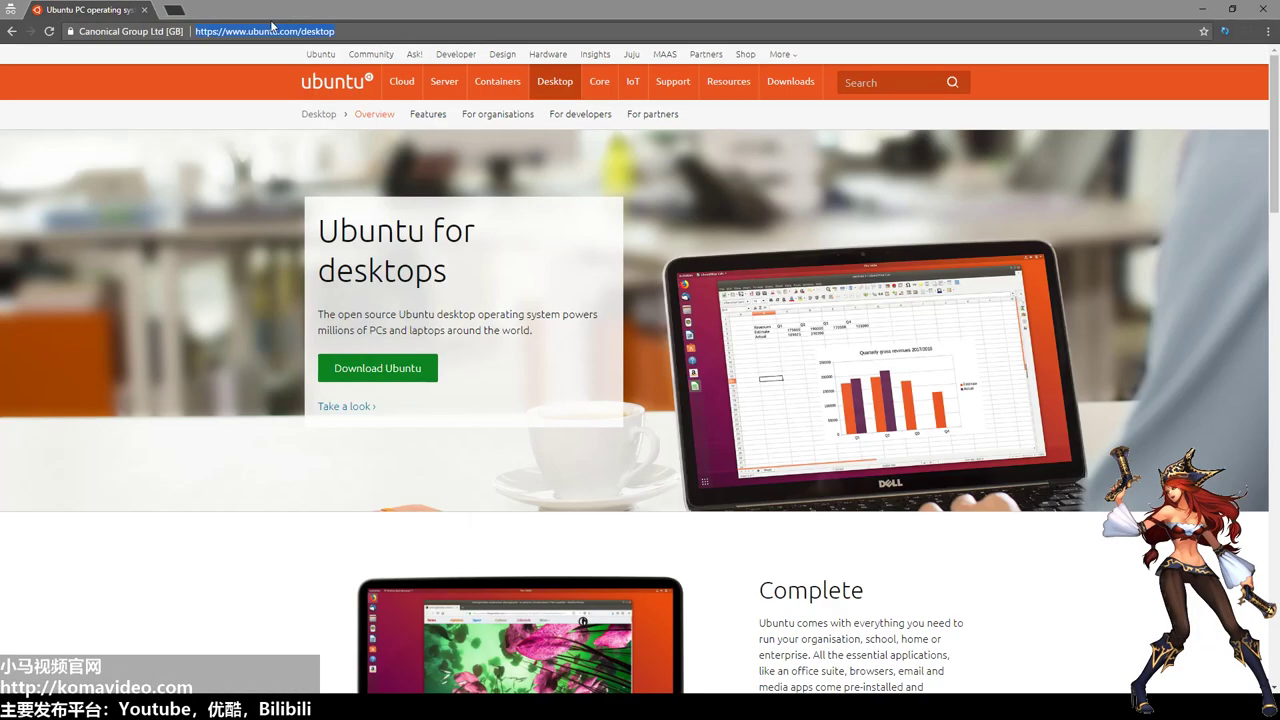
click(418, 205)
mouse_move(491, 72)
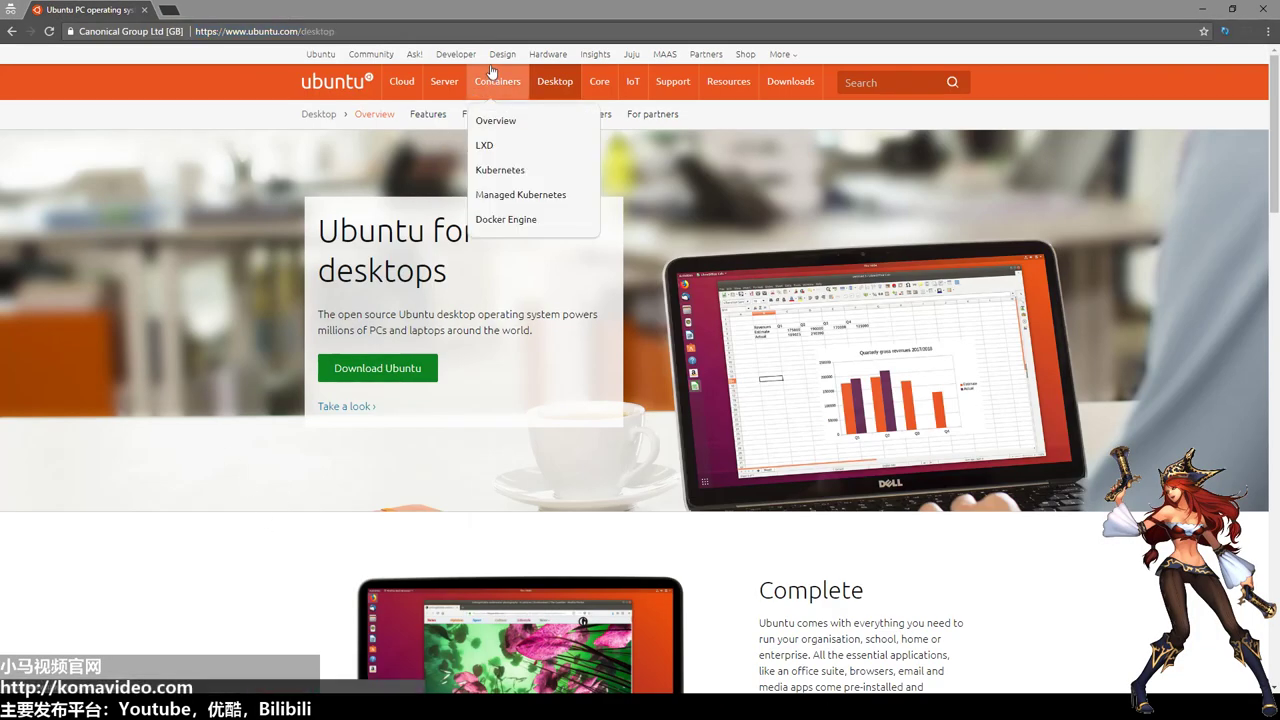
click(403, 83)
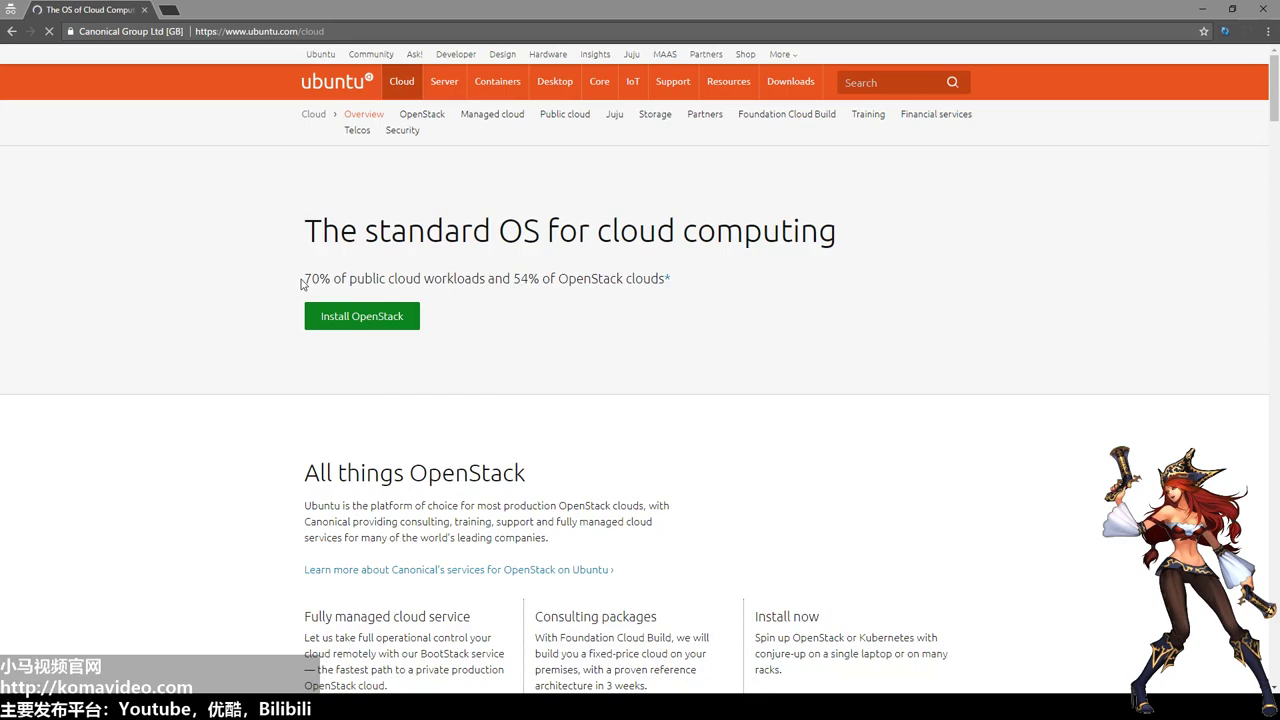
Highlight '70% of public' and 'OpenStack' on the Cloud page, then return to the VirtualBox window.
drag(304, 280, 660, 278)
double_click(607, 280)
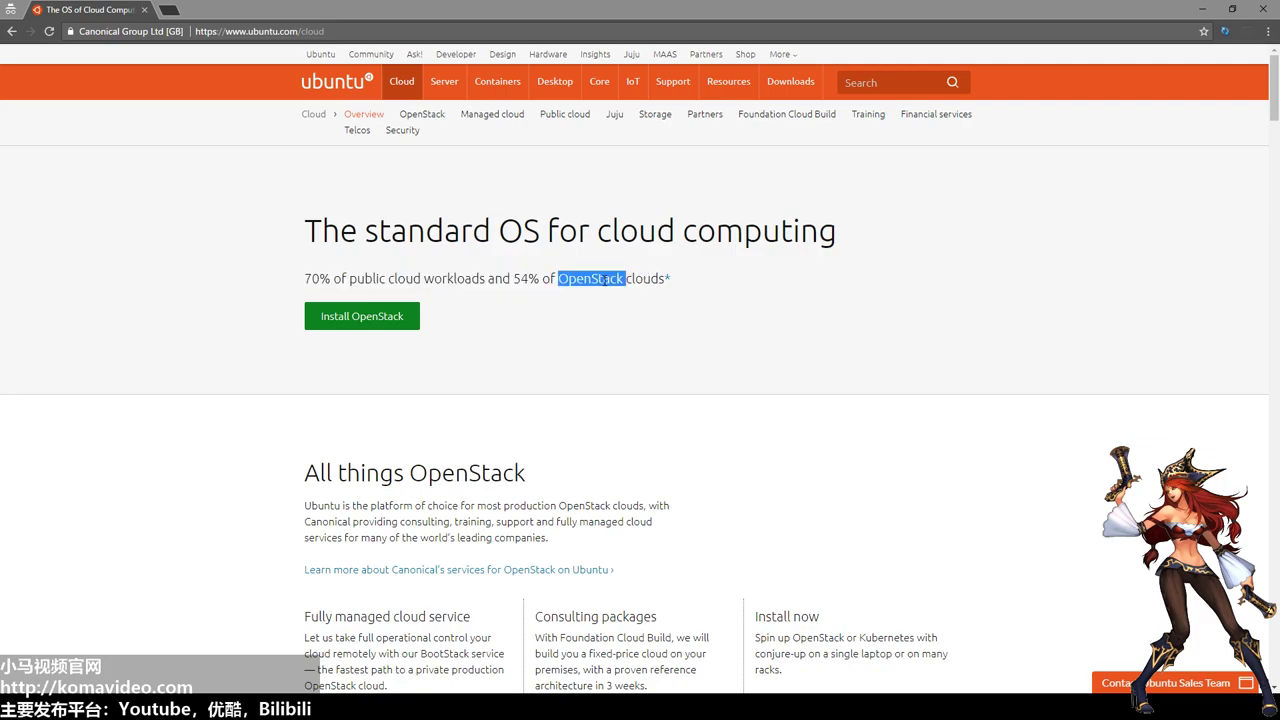
scroll(644, 344, down, 2)
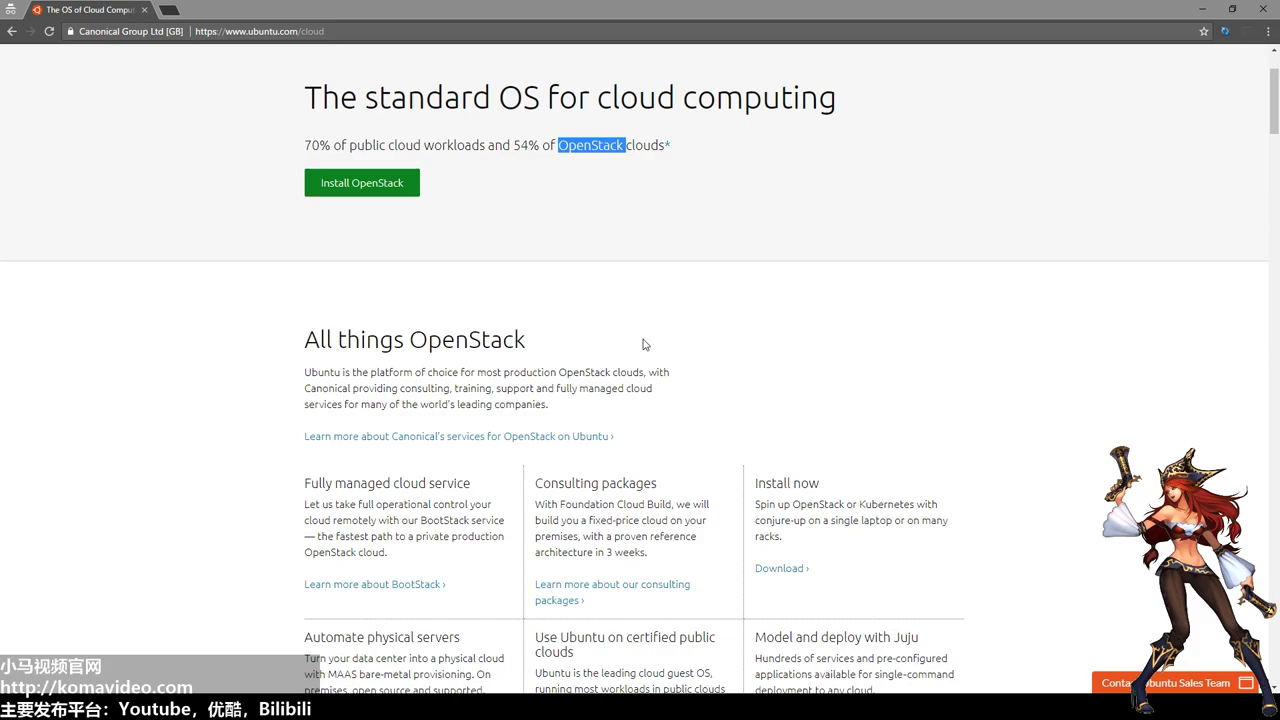
scroll(797, 349, up, 2)
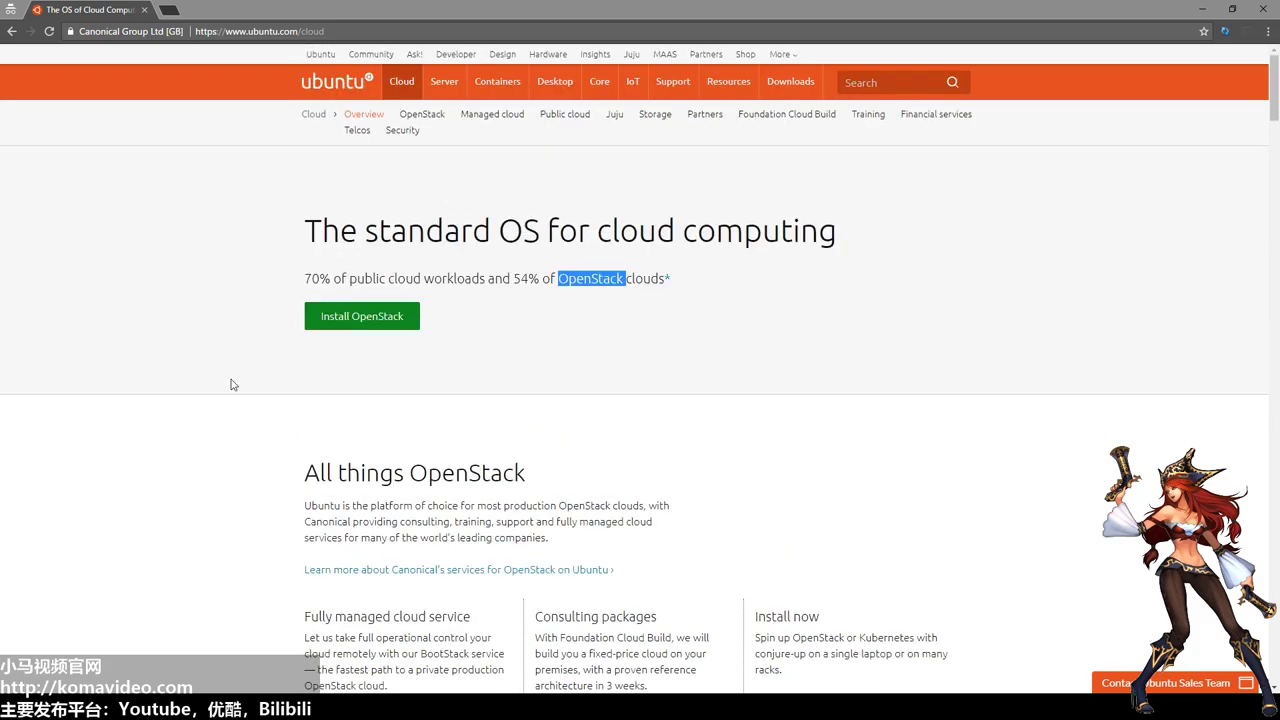
click(260, 510)
click(423, 690)
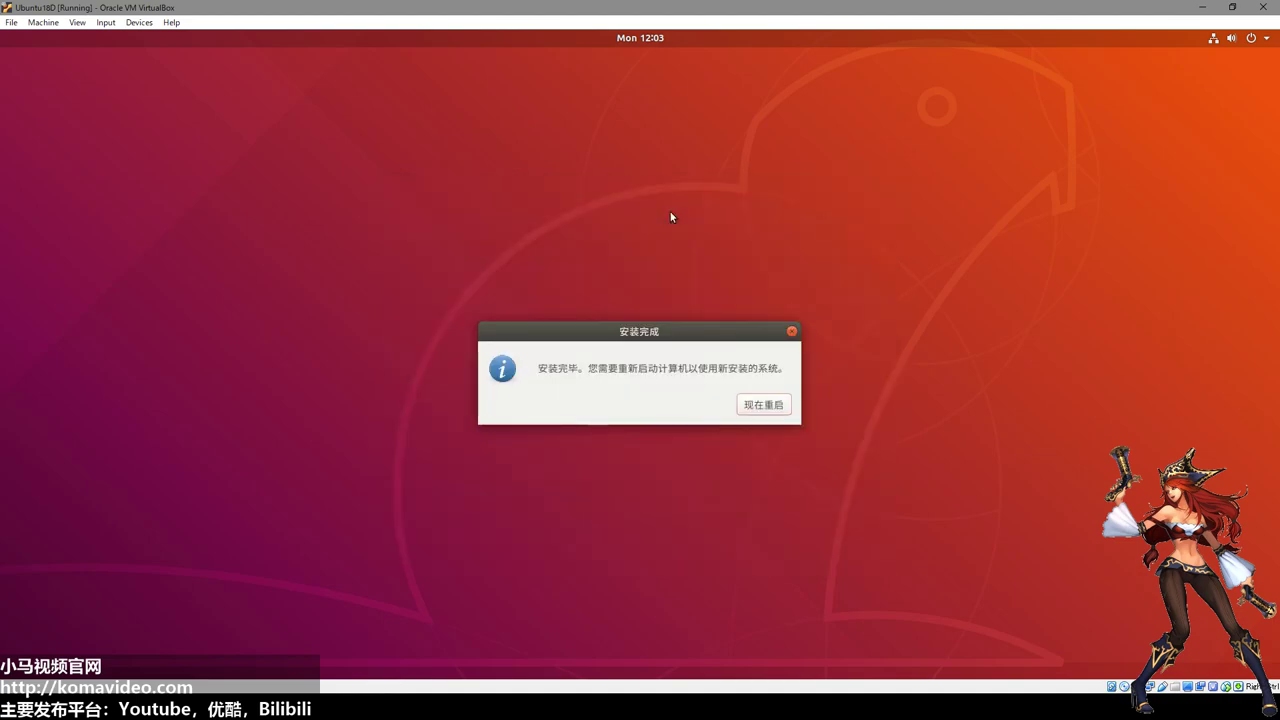
Move the 安装完成 dialog aside and choose 现在重启 to restart the guest.
drag(686, 332, 653, 188)
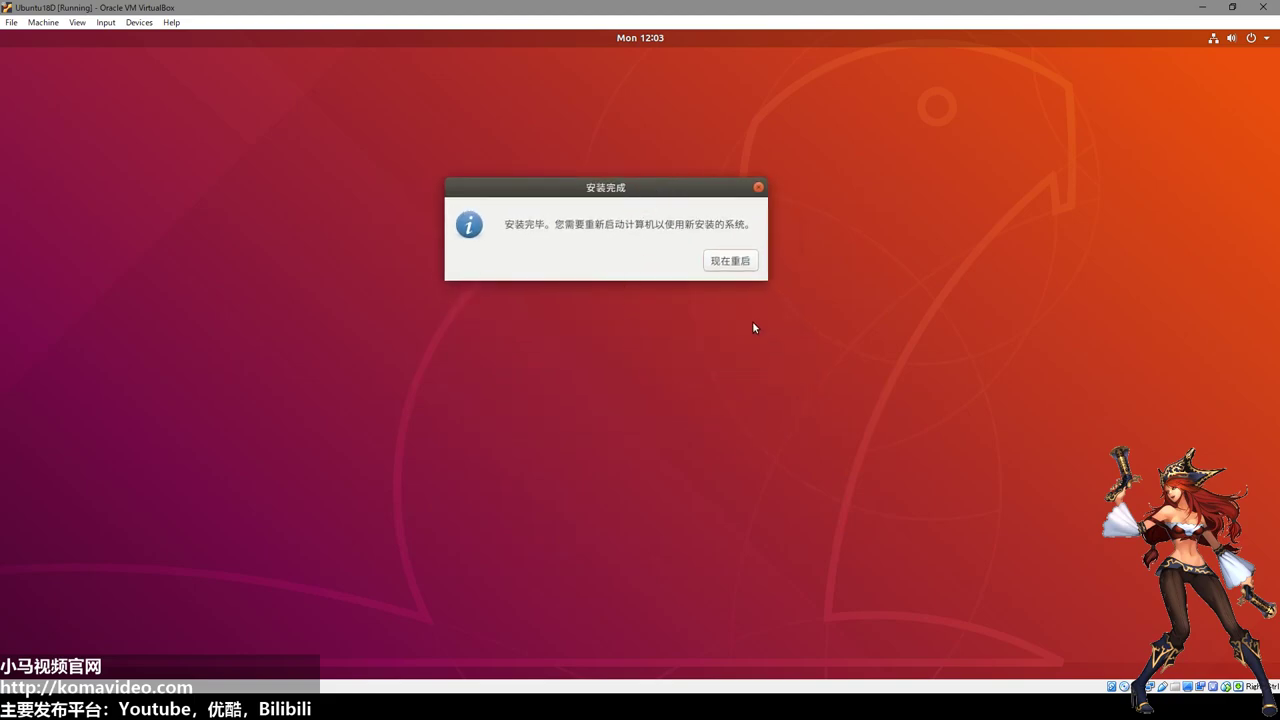
click(733, 263)
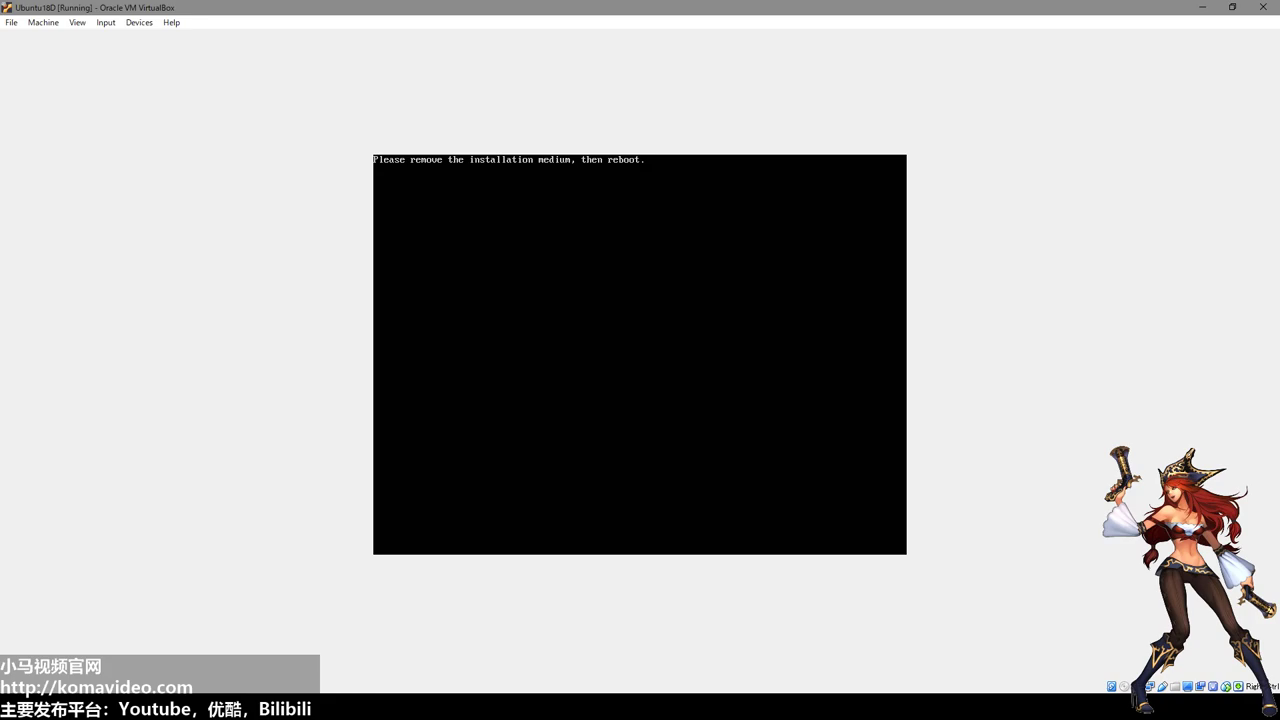
click(126, 24)
mouse_move(230, 38)
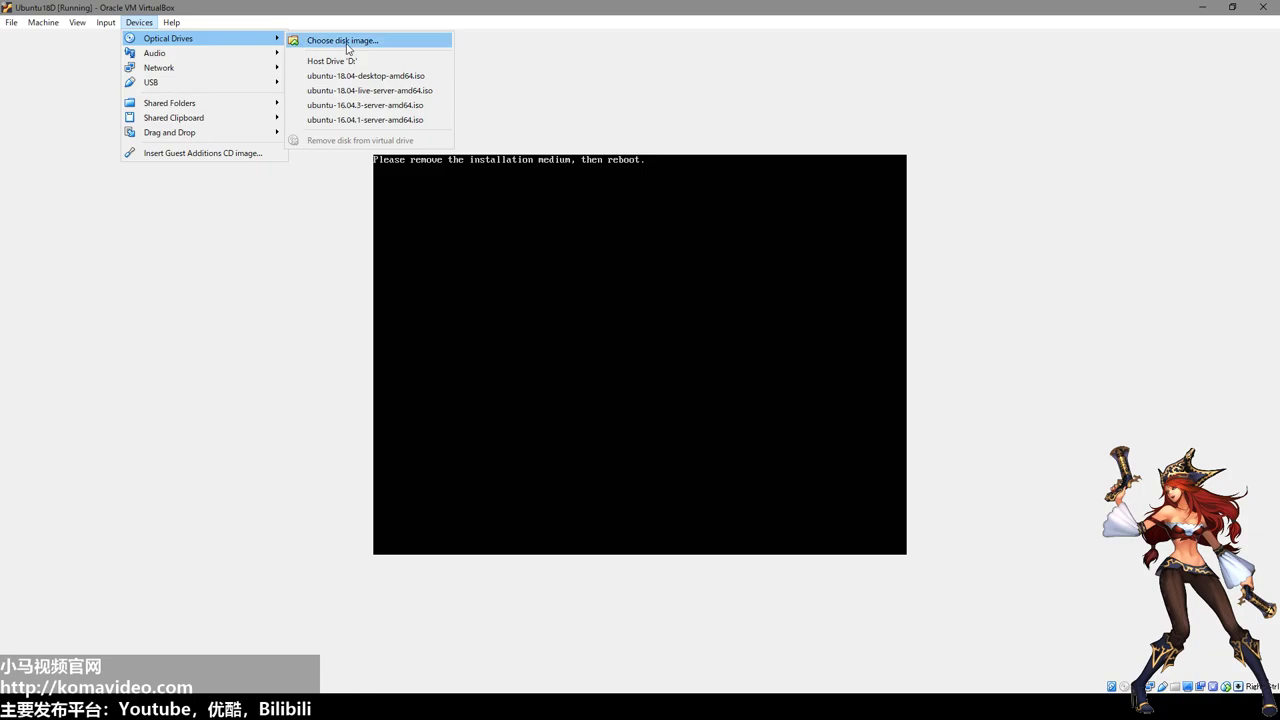
click(284, 280)
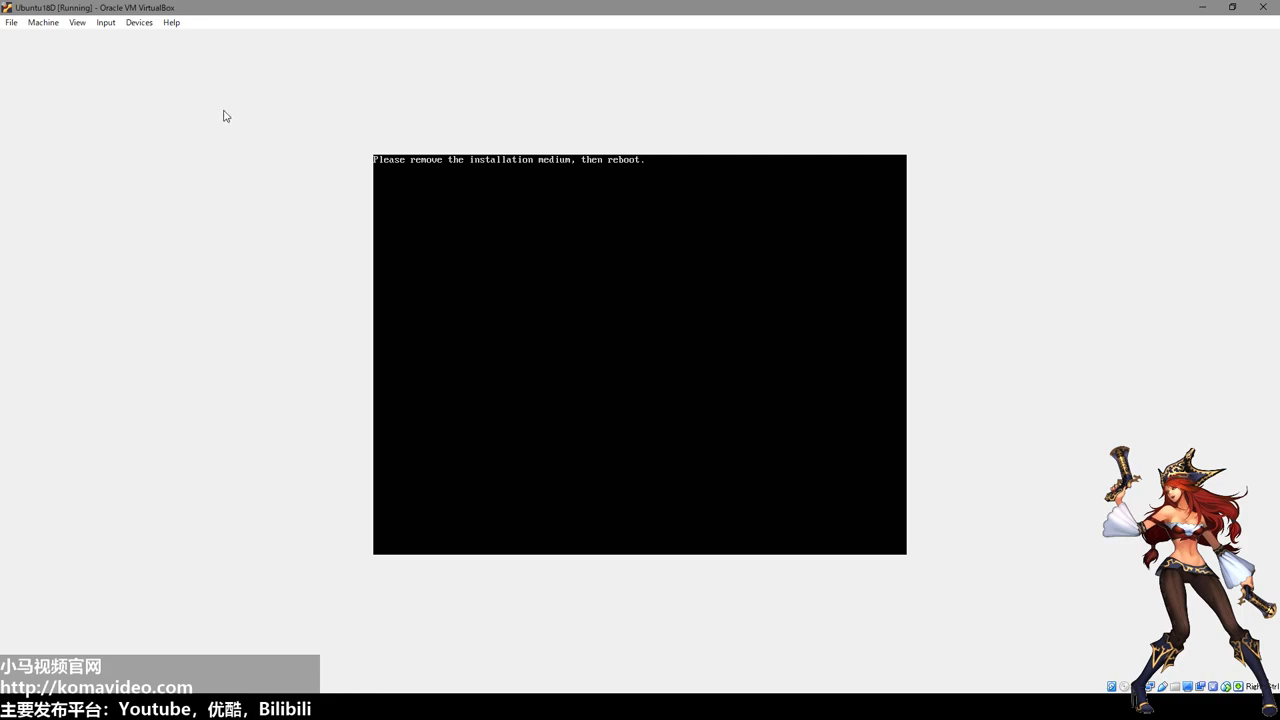
click(139, 22)
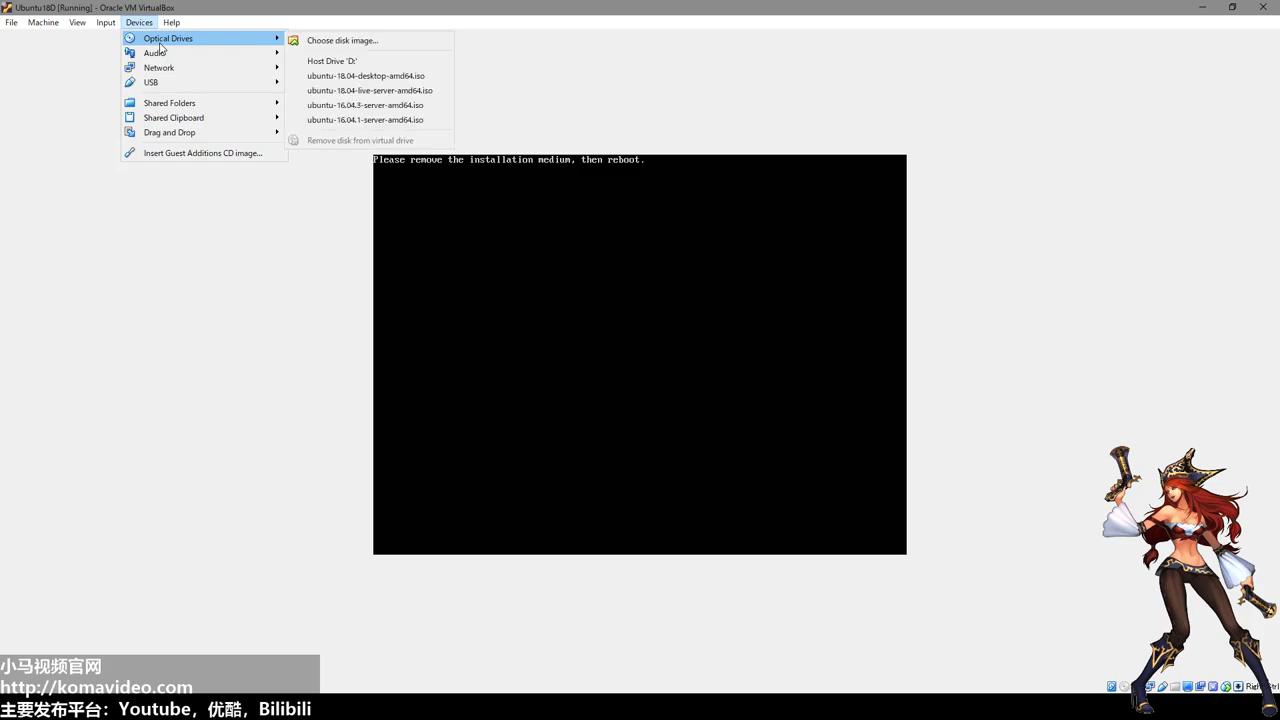
click(332, 222)
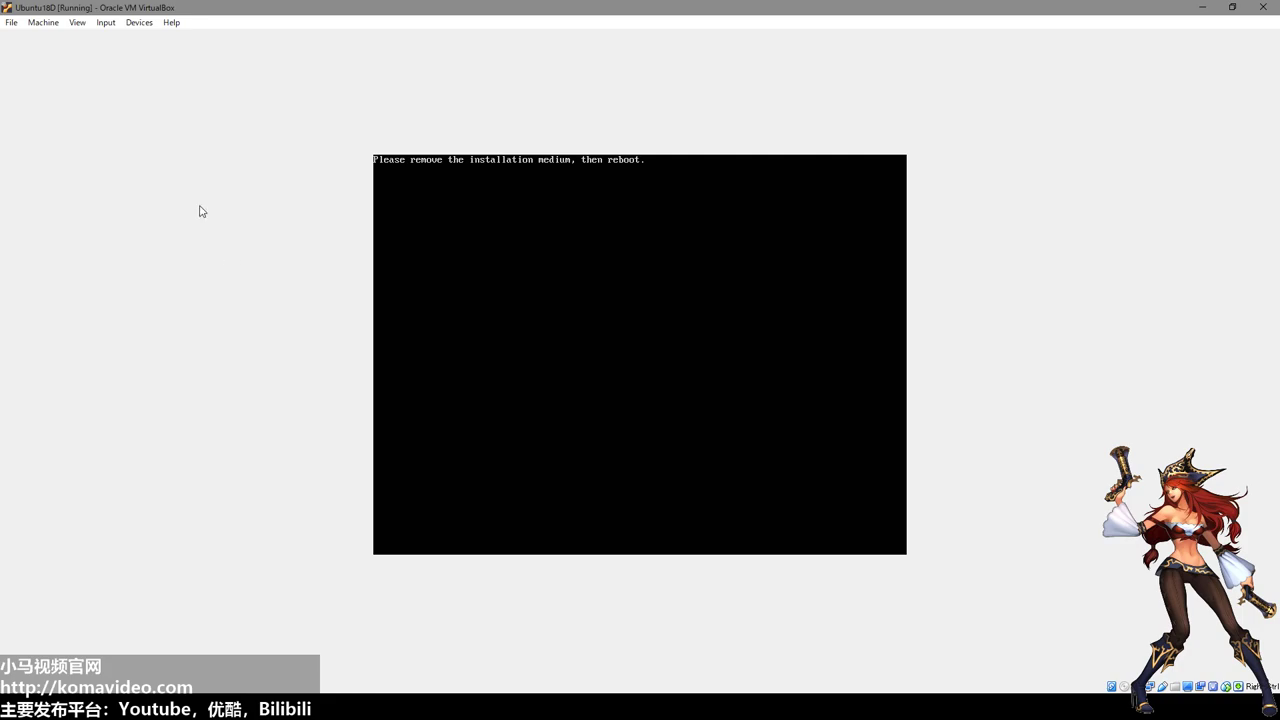
click(139, 24)
mouse_move(145, 45)
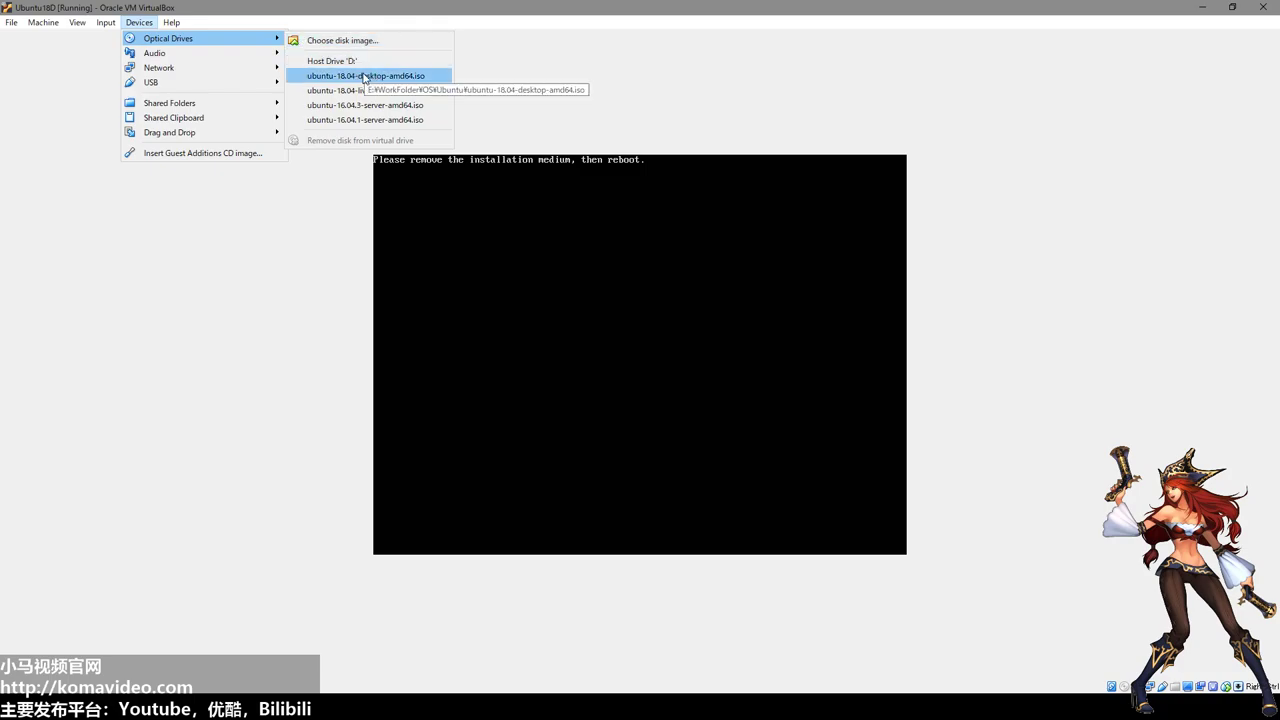
click(310, 220)
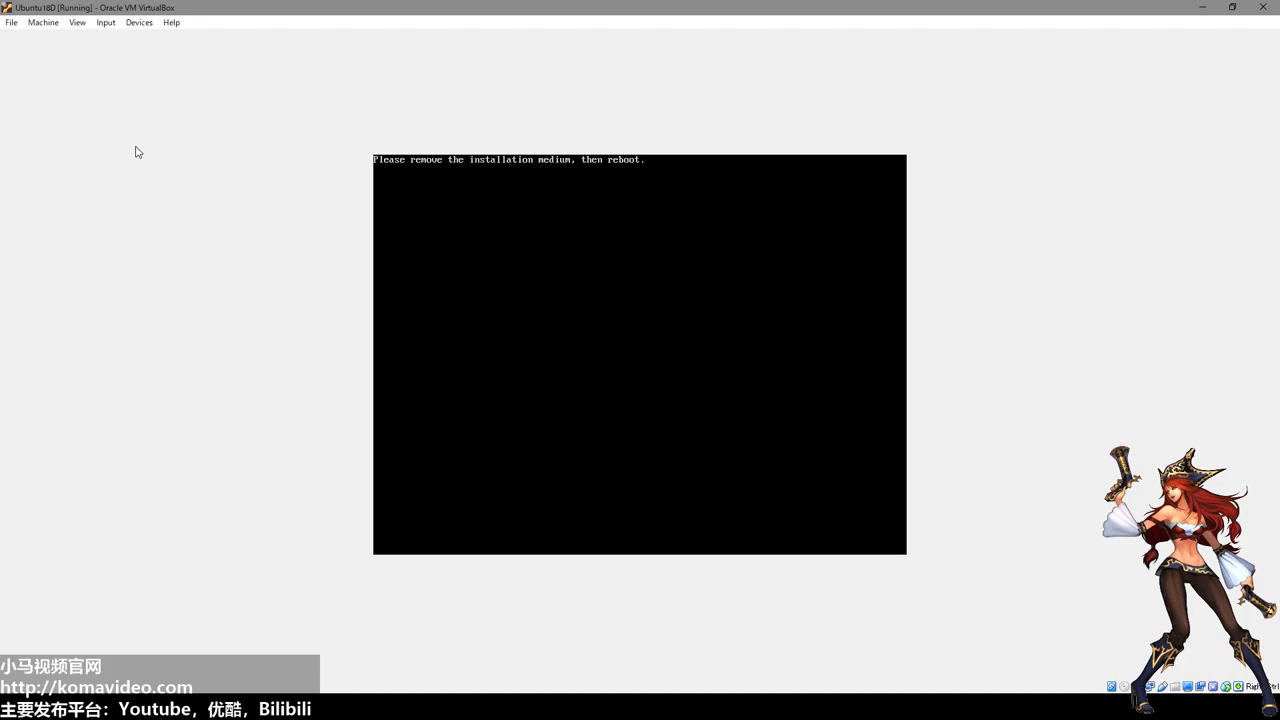
Reset the VM via Machine > Reset and check the optical drive list without choosing an image.
click(43, 23)
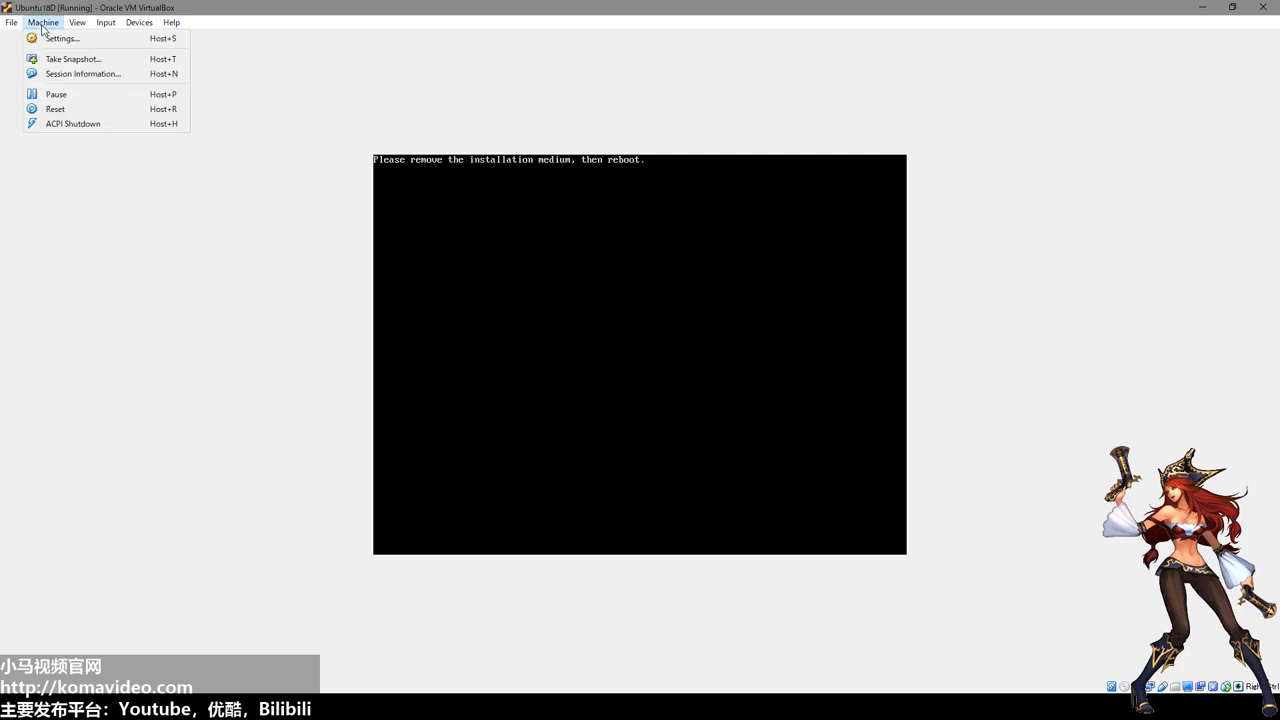
click(96, 113)
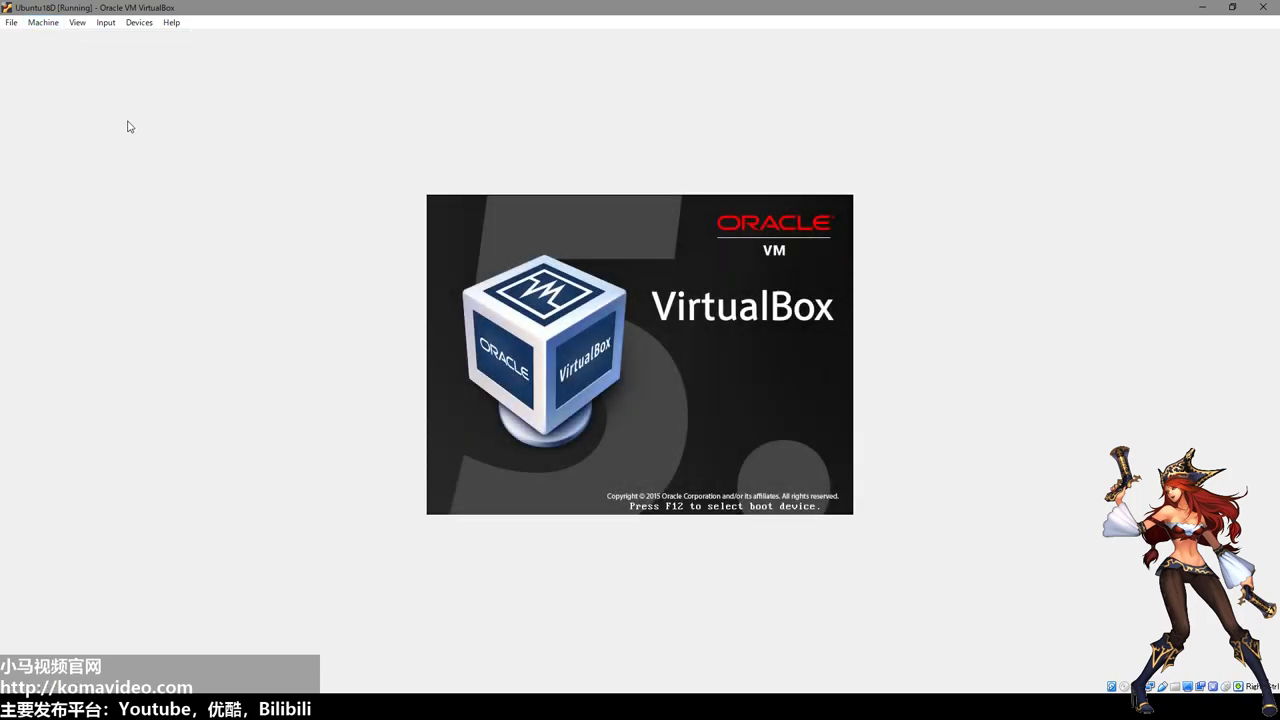
click(135, 28)
mouse_move(142, 40)
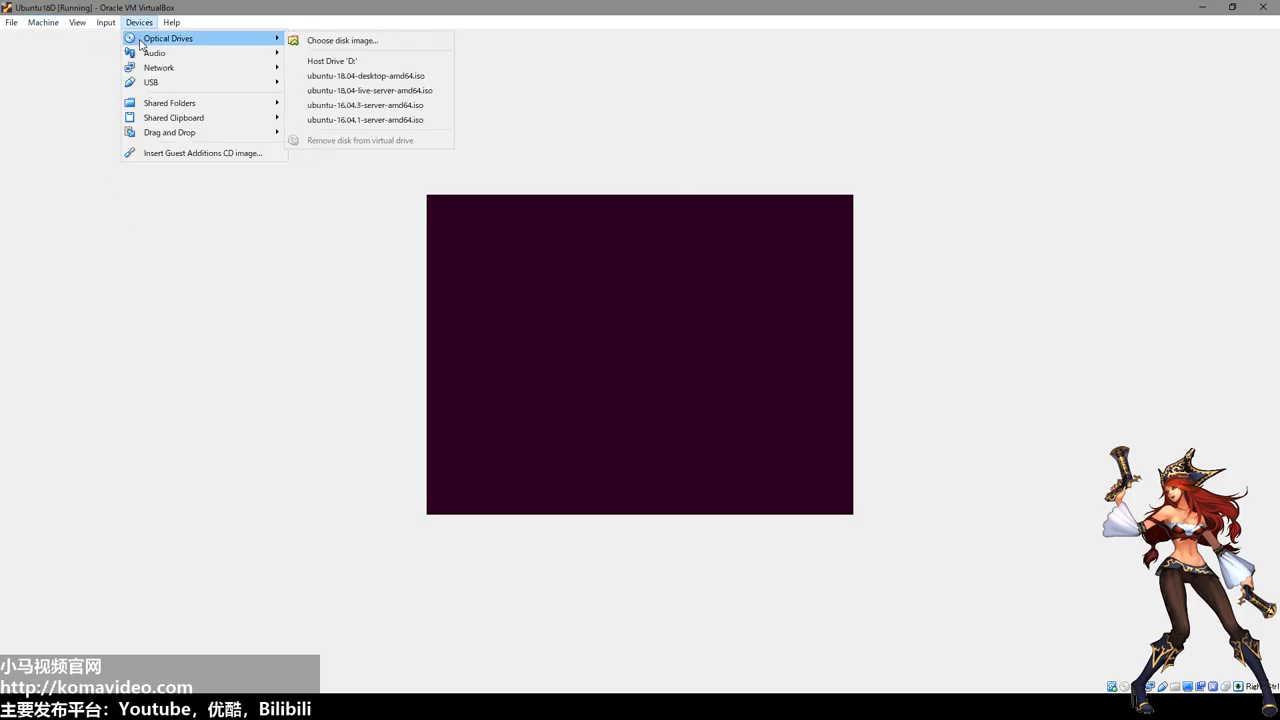
click(385, 25)
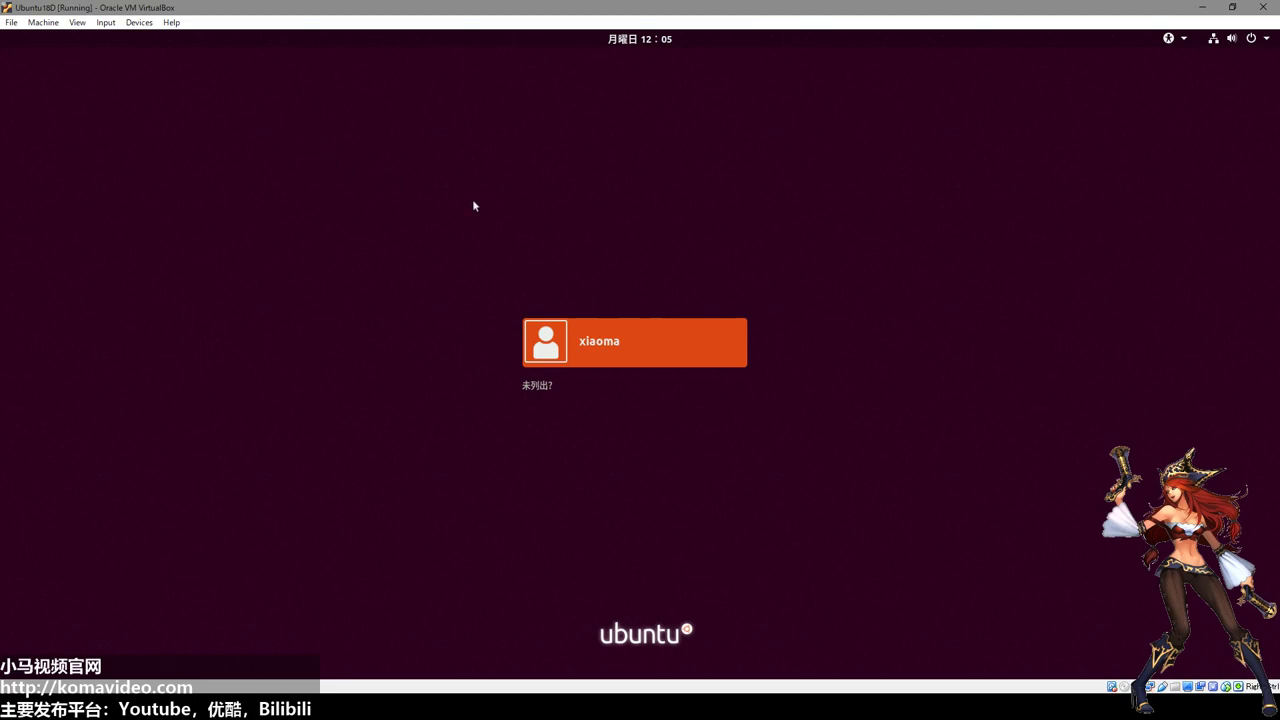
Select the user account and log in with its password, correcting an initial typo.
click(661, 362)
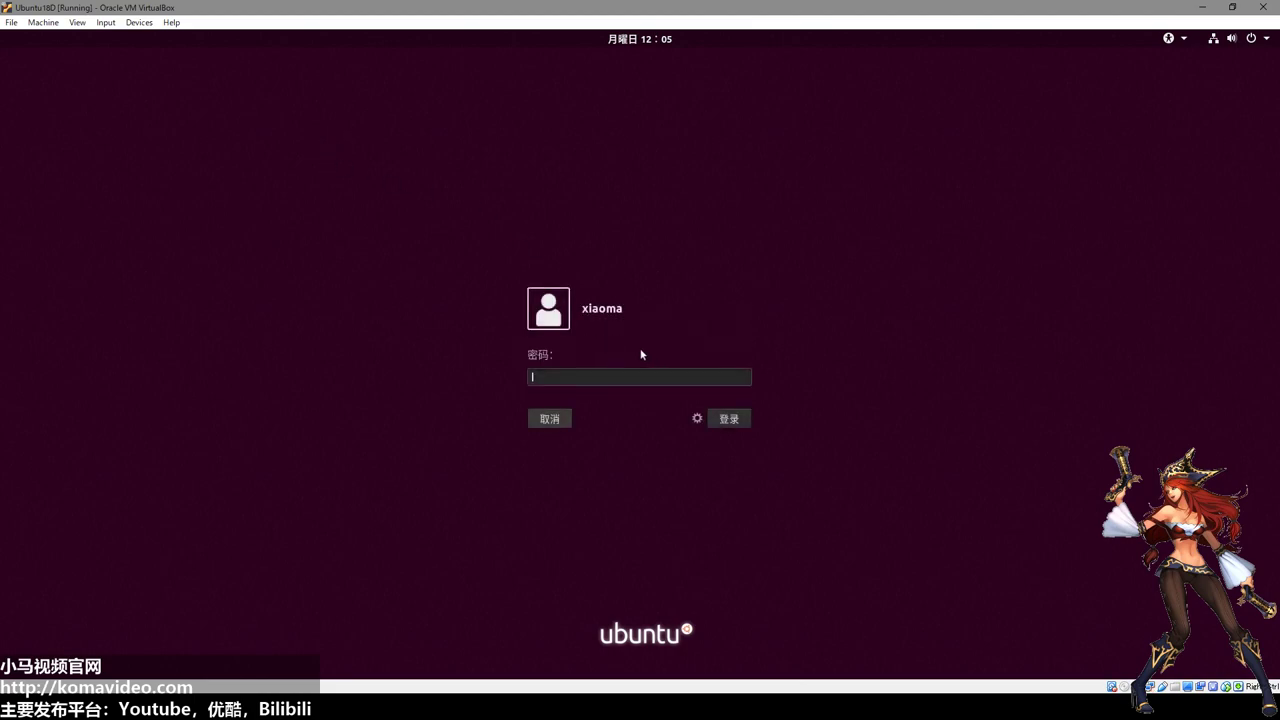
text(12)
key(BackSpace)
key(BackSpace)
text(123456)
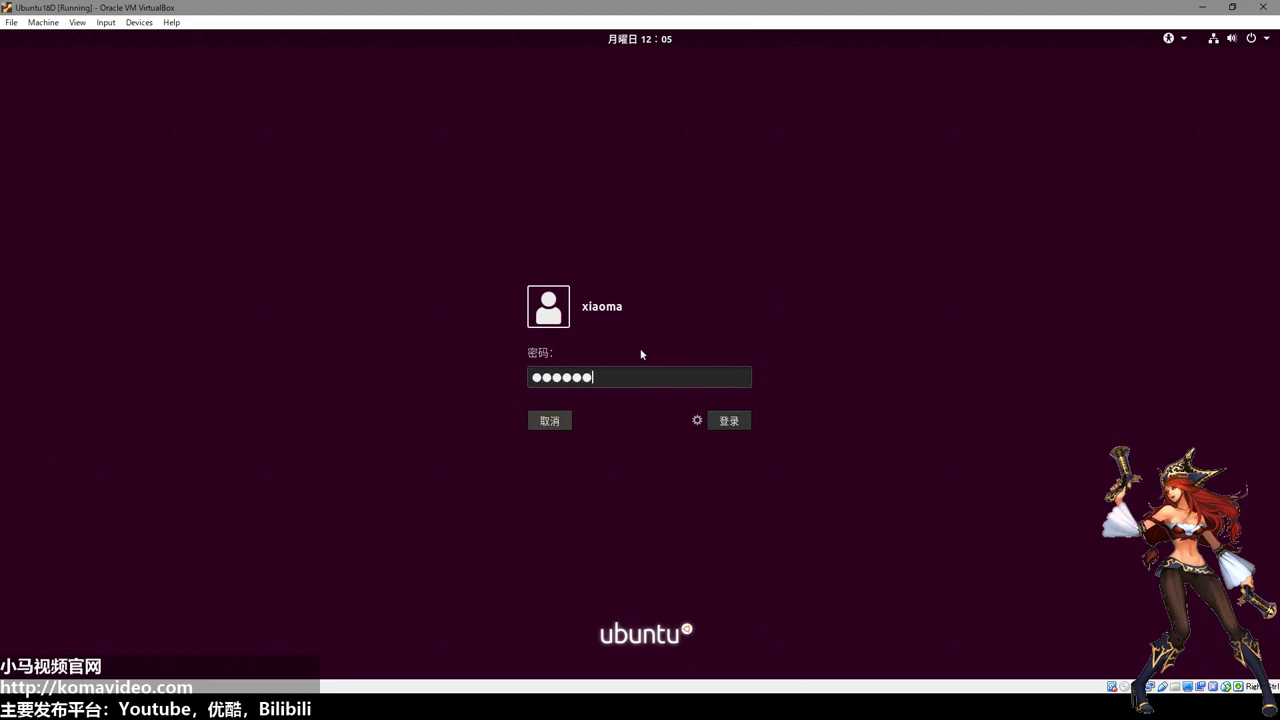
key(Return)
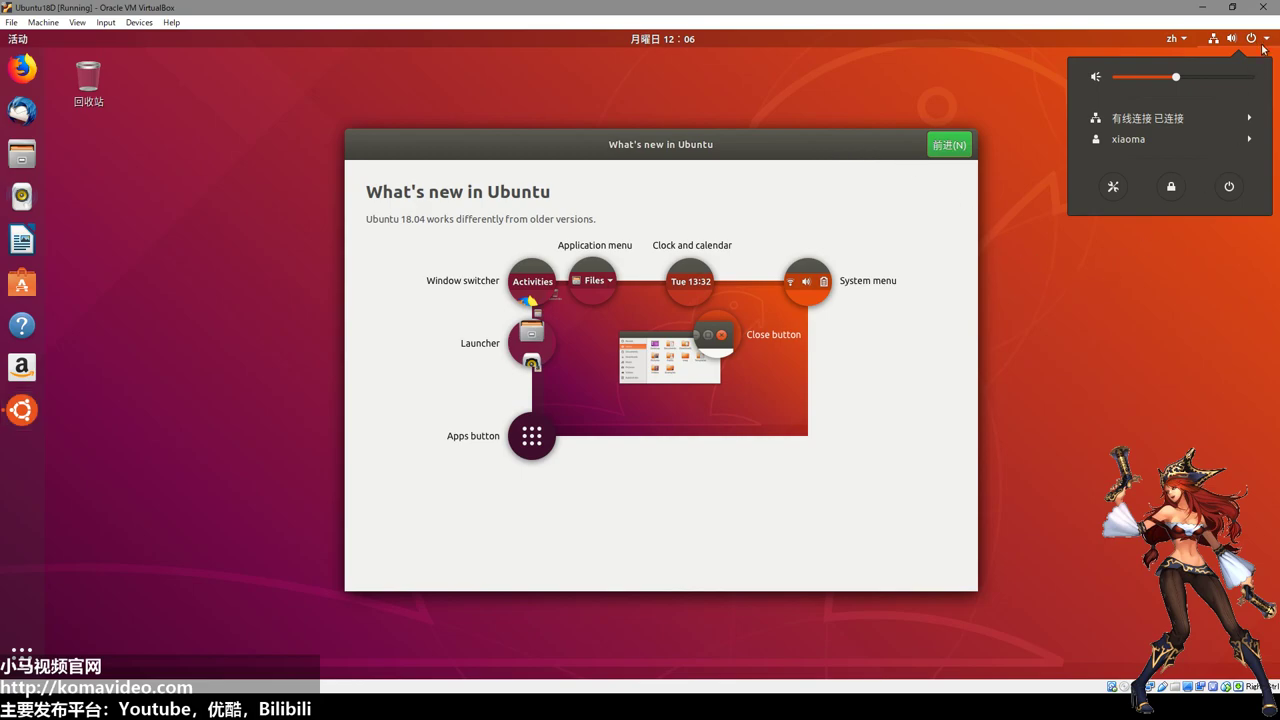
Dismiss the system menu and advance the welcome window from What's new to Livepatch.
click(1054, 467)
click(741, 140)
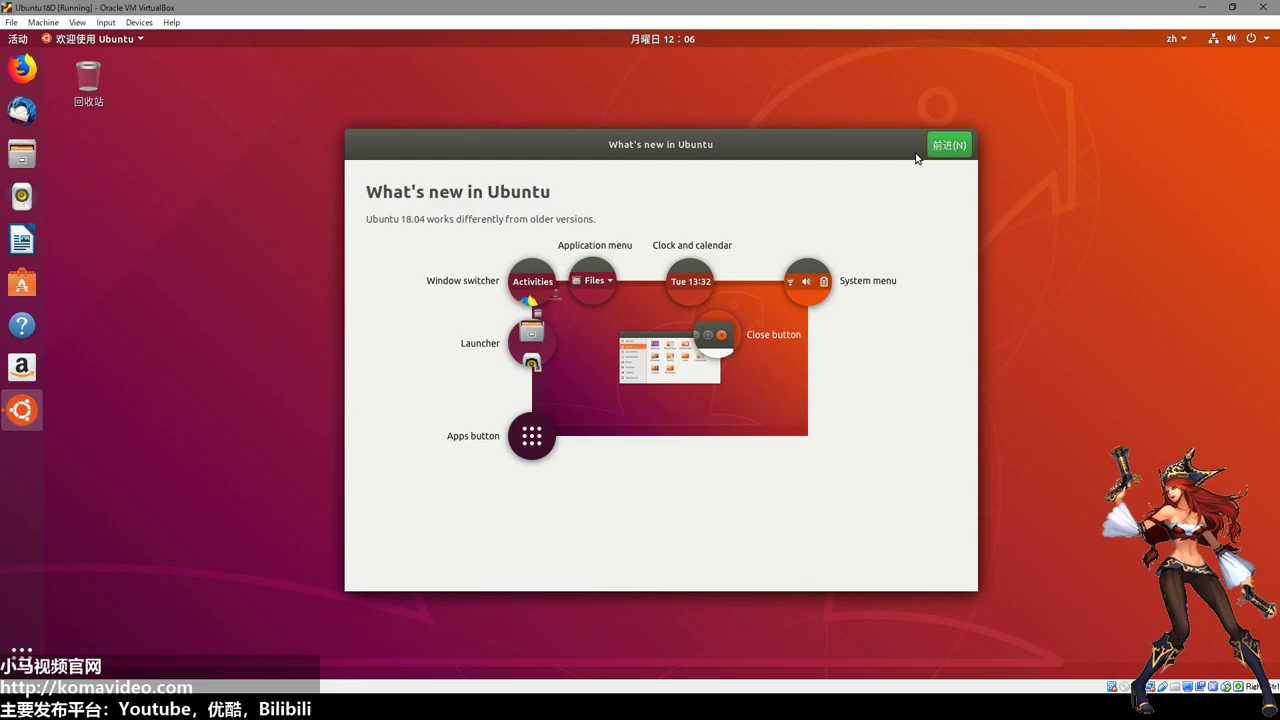
click(918, 150)
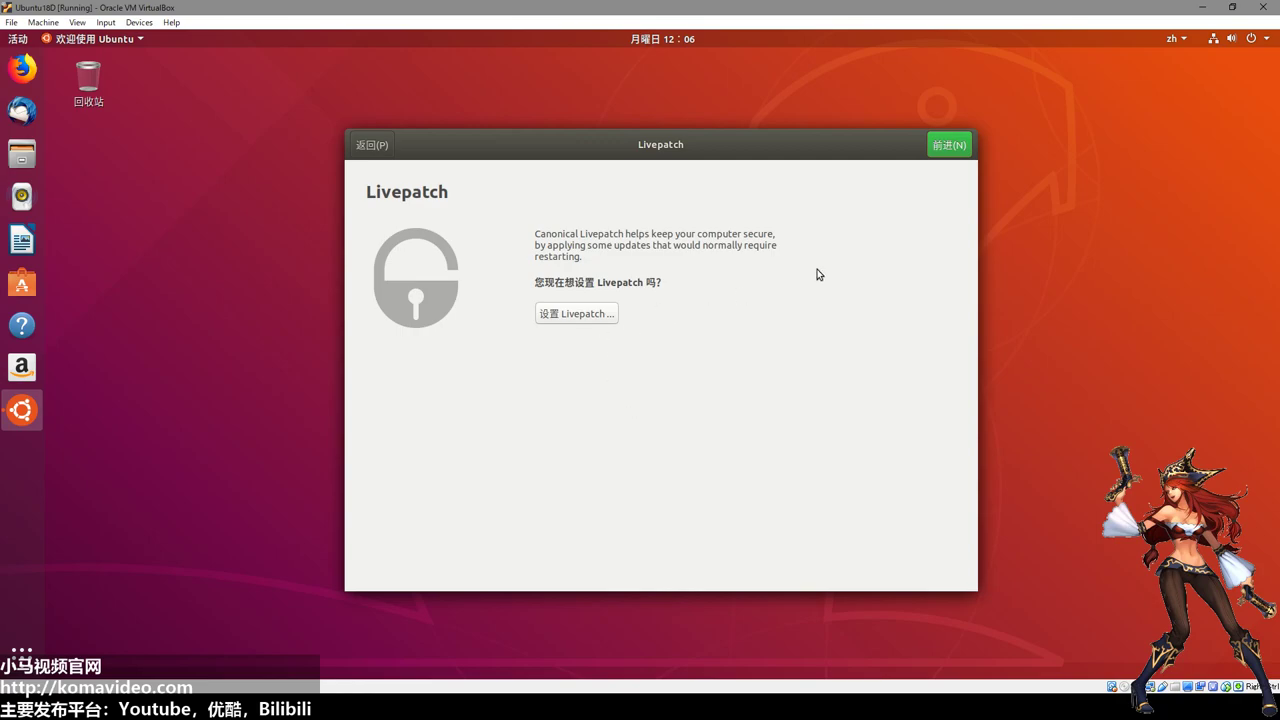
Attempt Livepatch setup, cancel the Ubuntu Single Sign-On prompt, and continue with 前进.
click(590, 317)
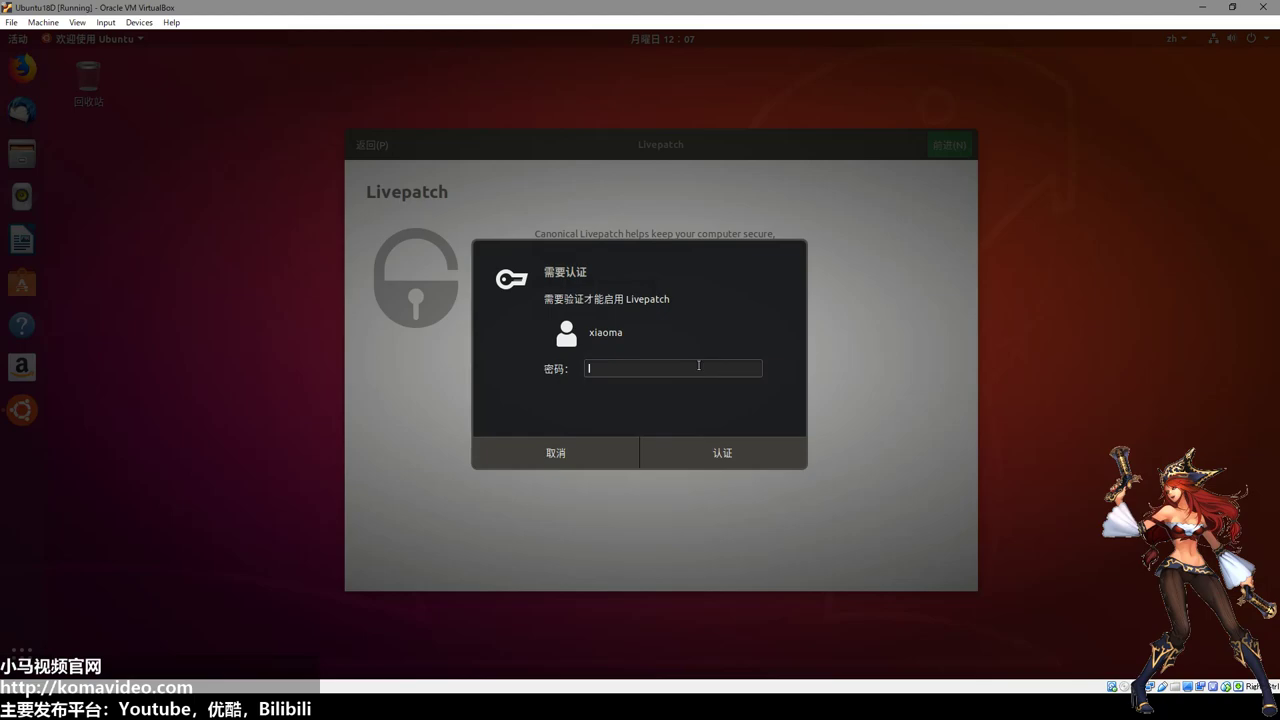
text(******)
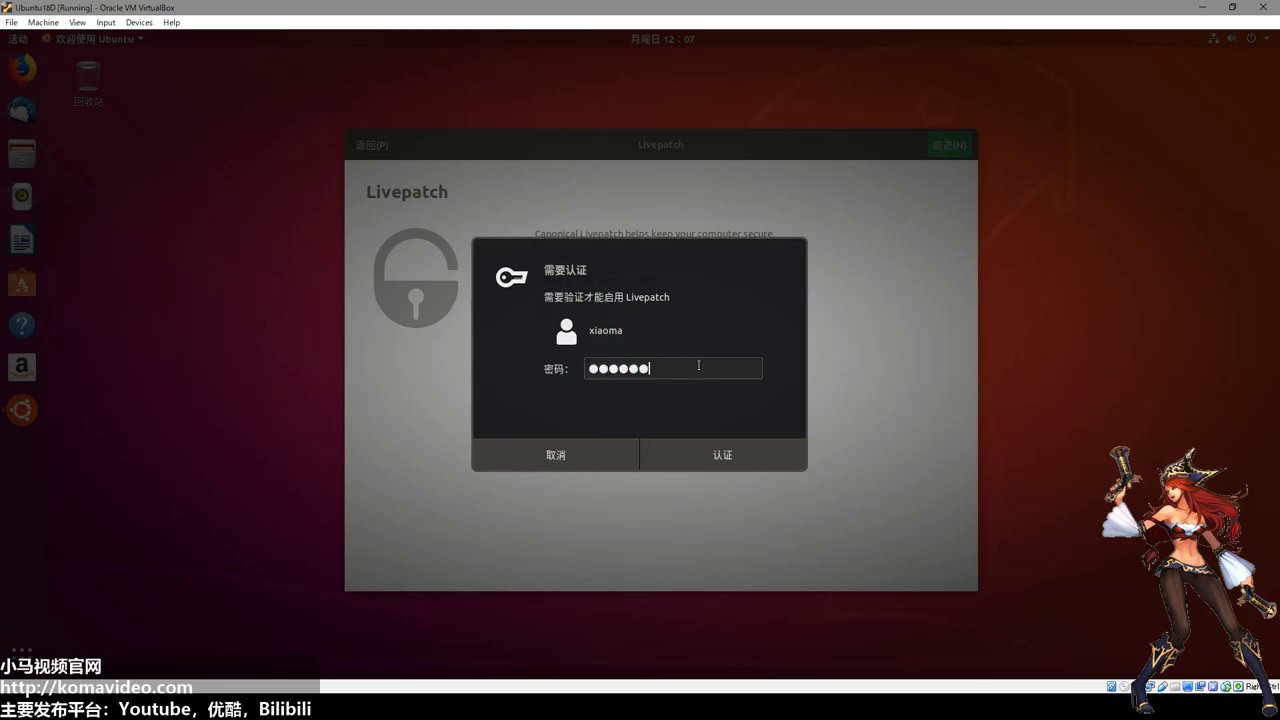
click(724, 456)
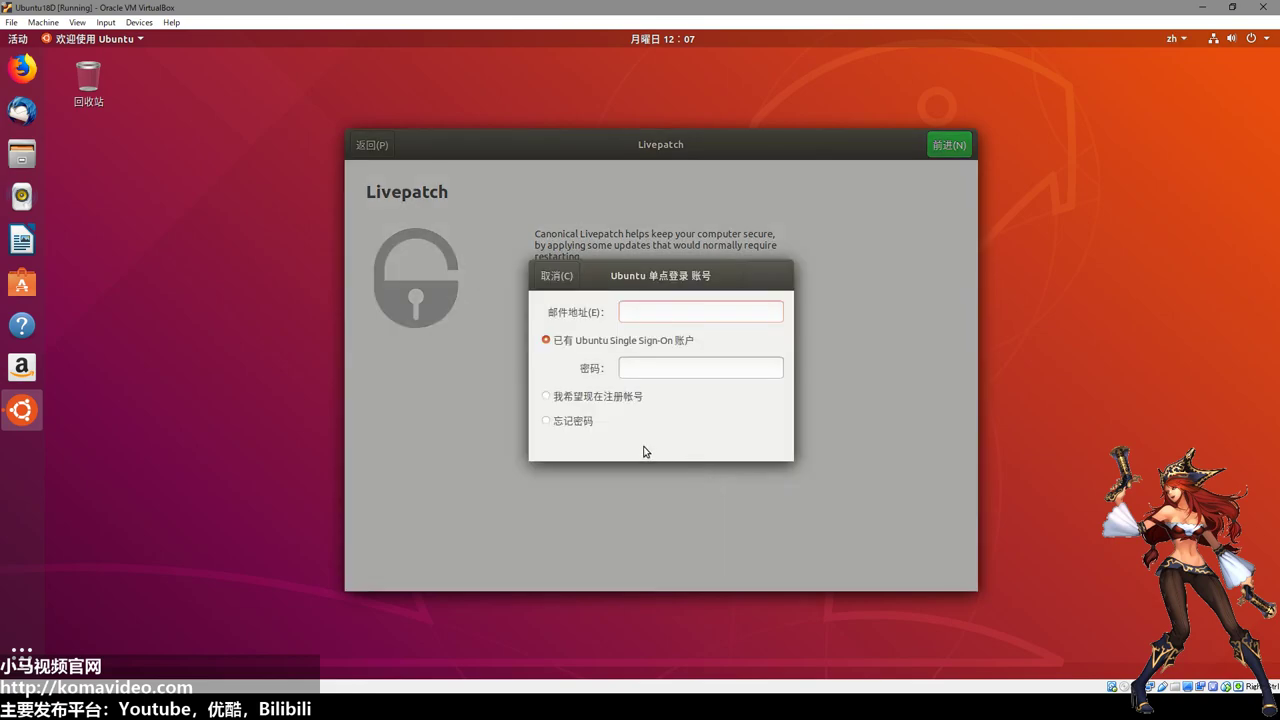
click(555, 278)
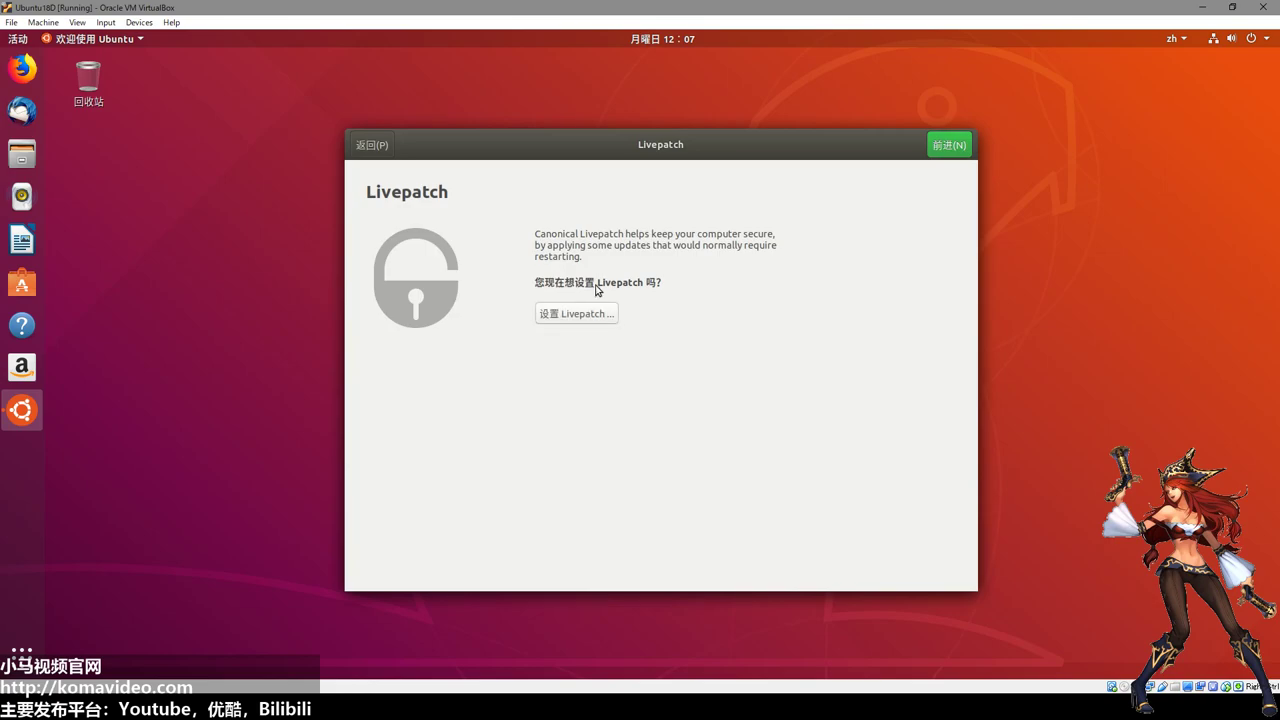
click(946, 146)
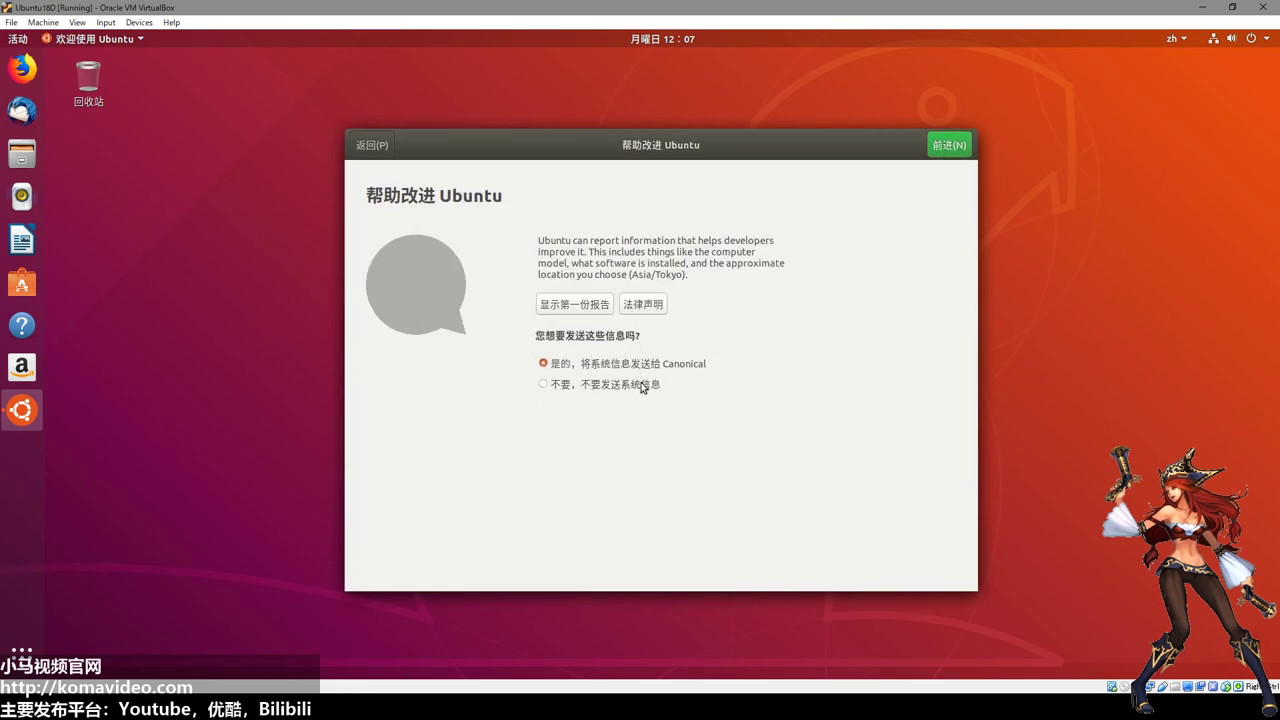
Choose 不要，不要发送系统信息 and advance to the 准备就绪 page.
click(588, 388)
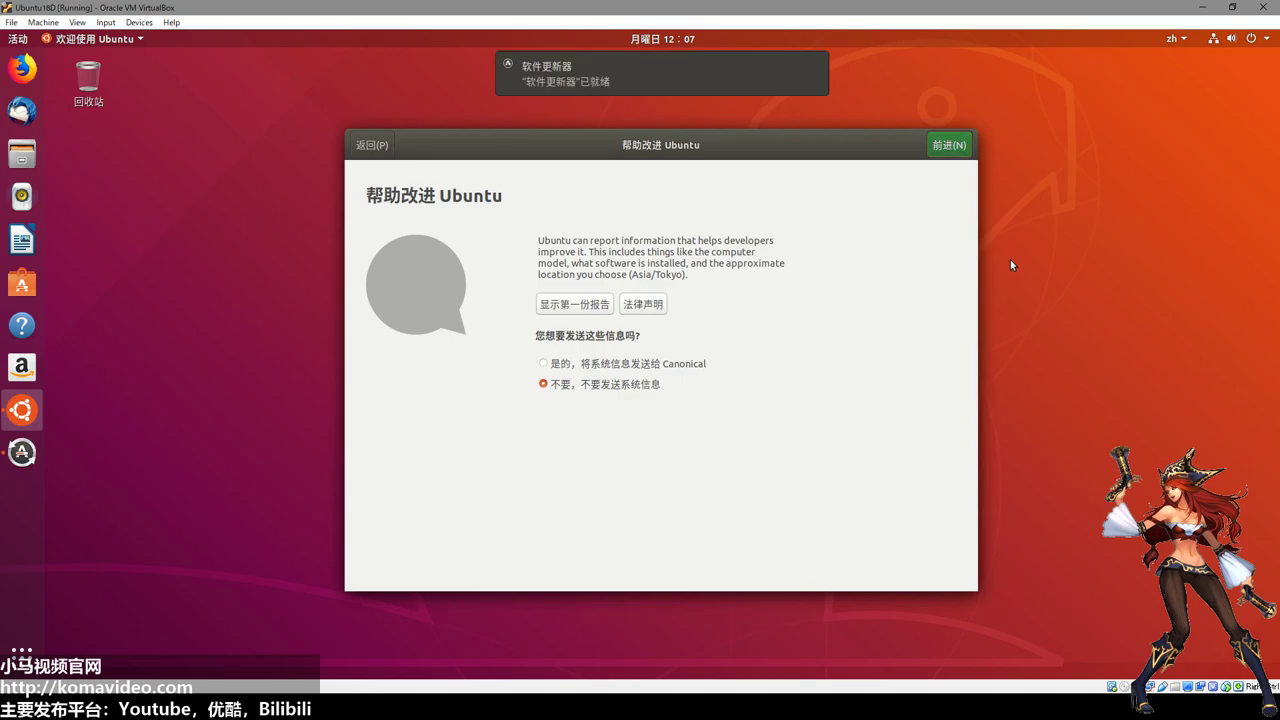
key(alt+n)
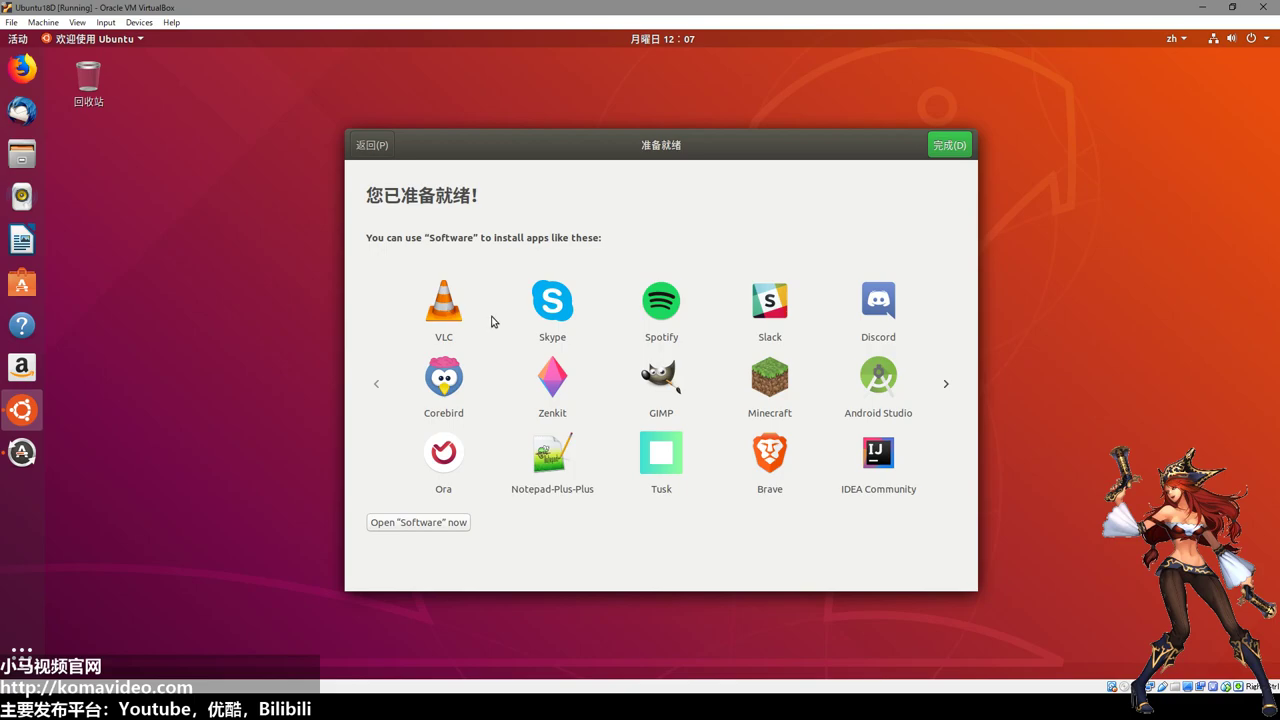
click(886, 460)
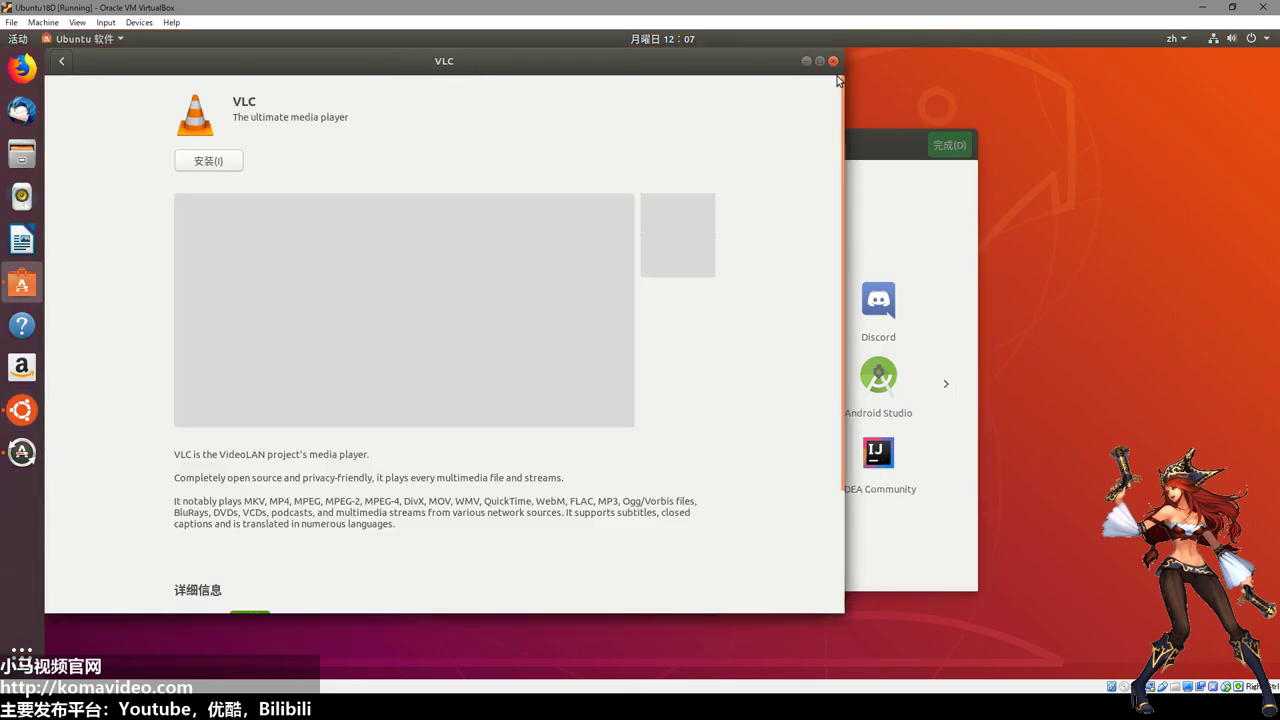
click(833, 61)
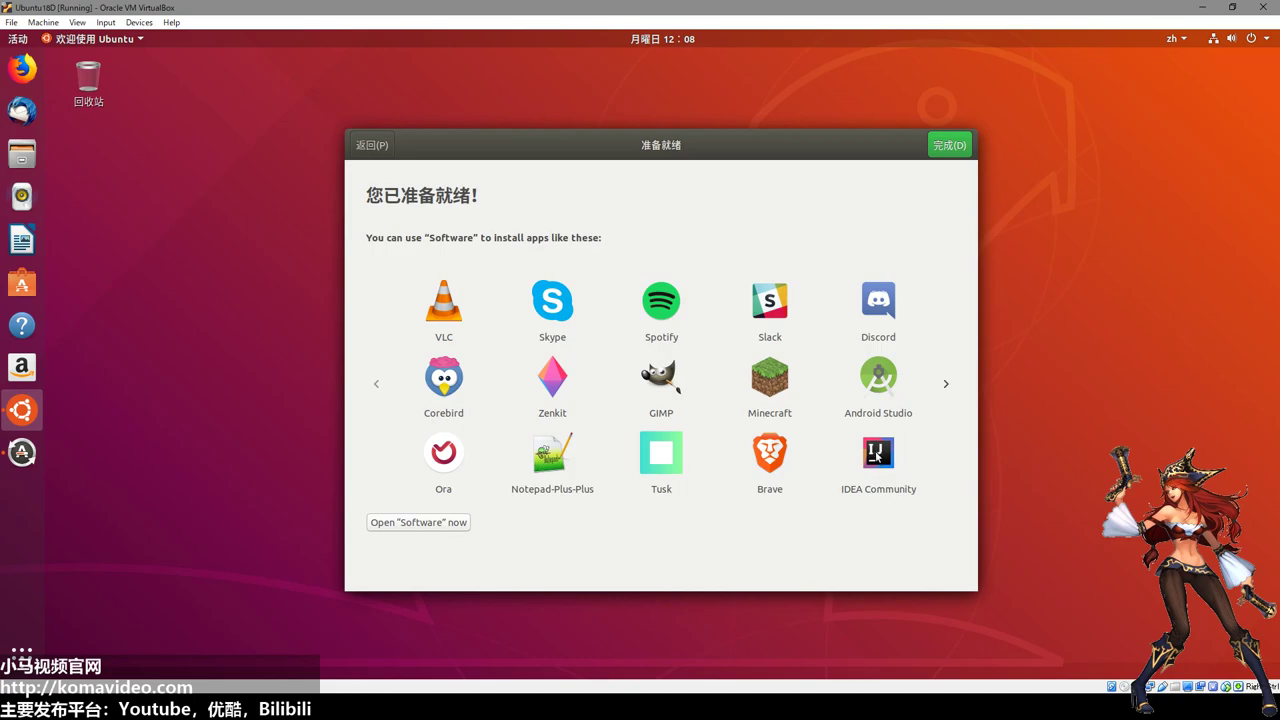
Page through the welcome wizard's suggested apps to the next page.
click(897, 463)
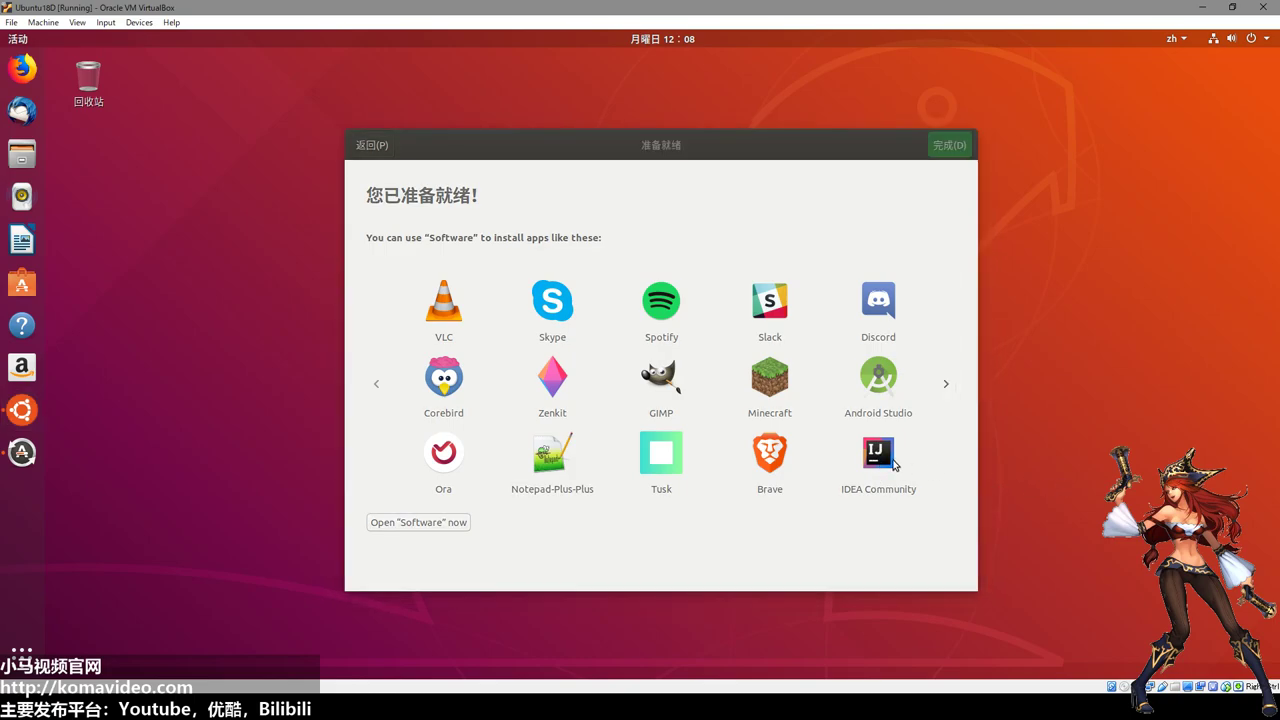
click(754, 546)
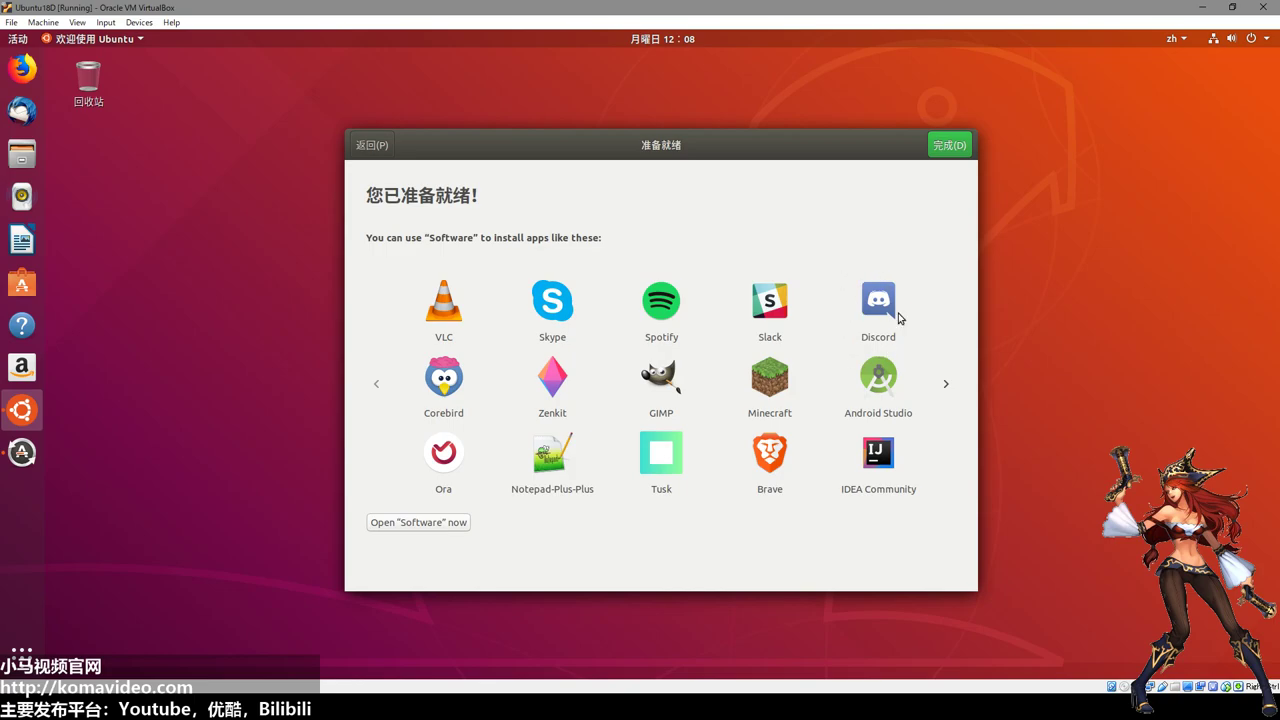
click(947, 390)
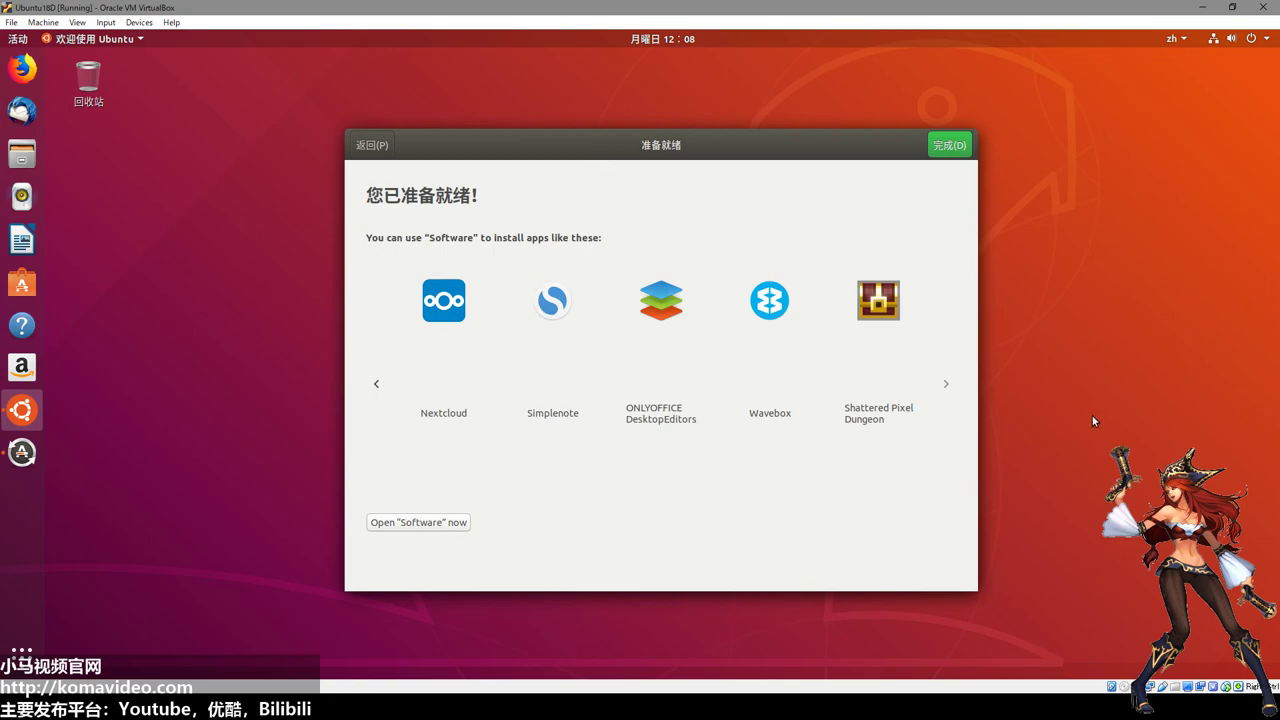
click(562, 647)
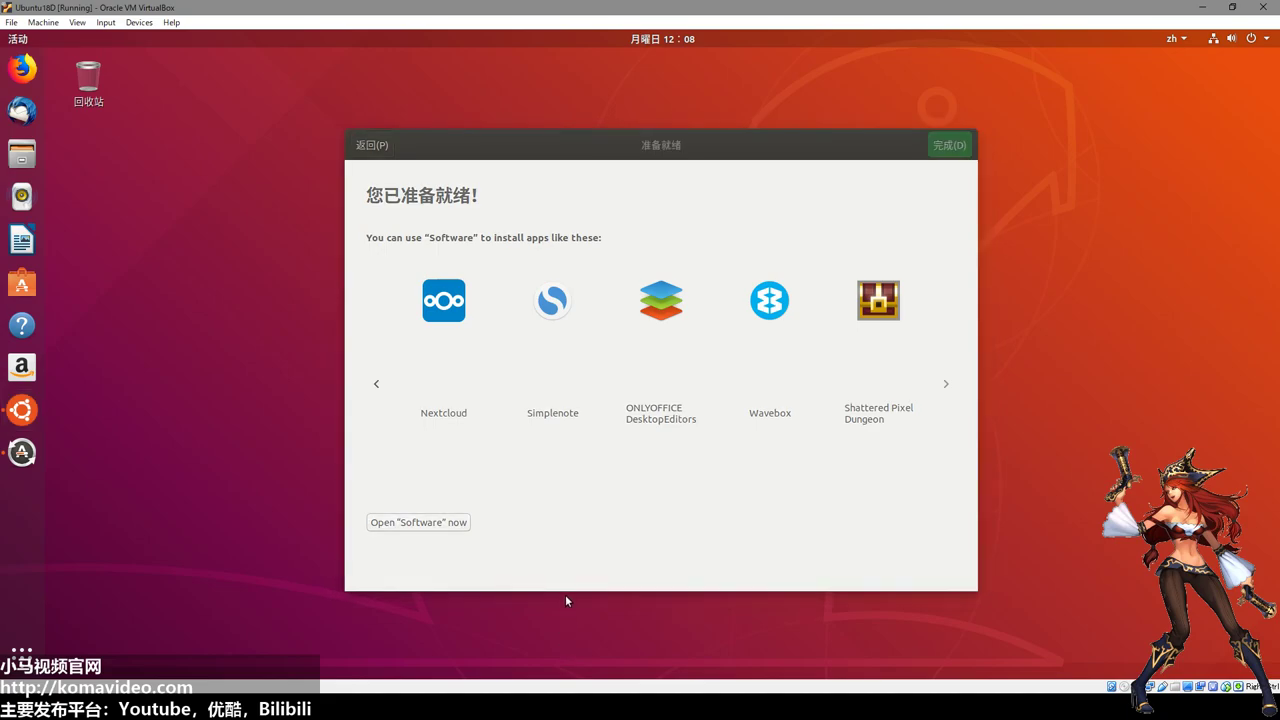
Finish the welcome wizard with 完成(D) so it closes.
click(559, 140)
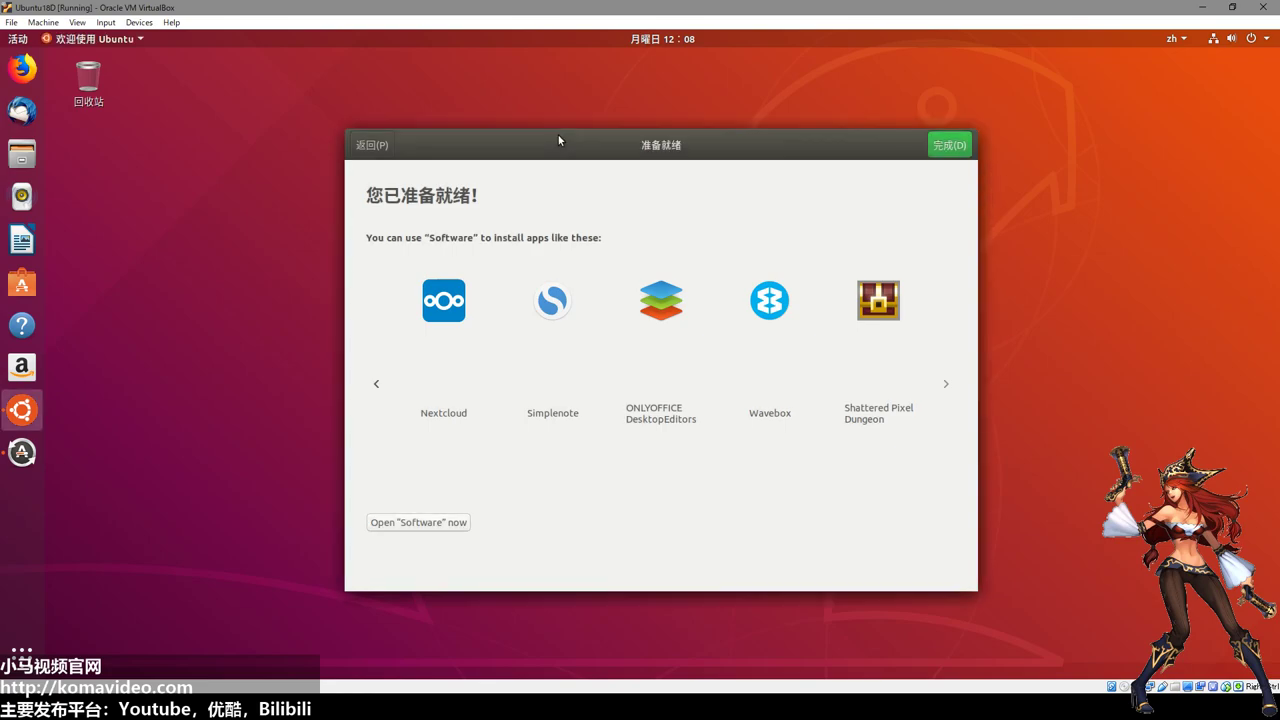
click(578, 123)
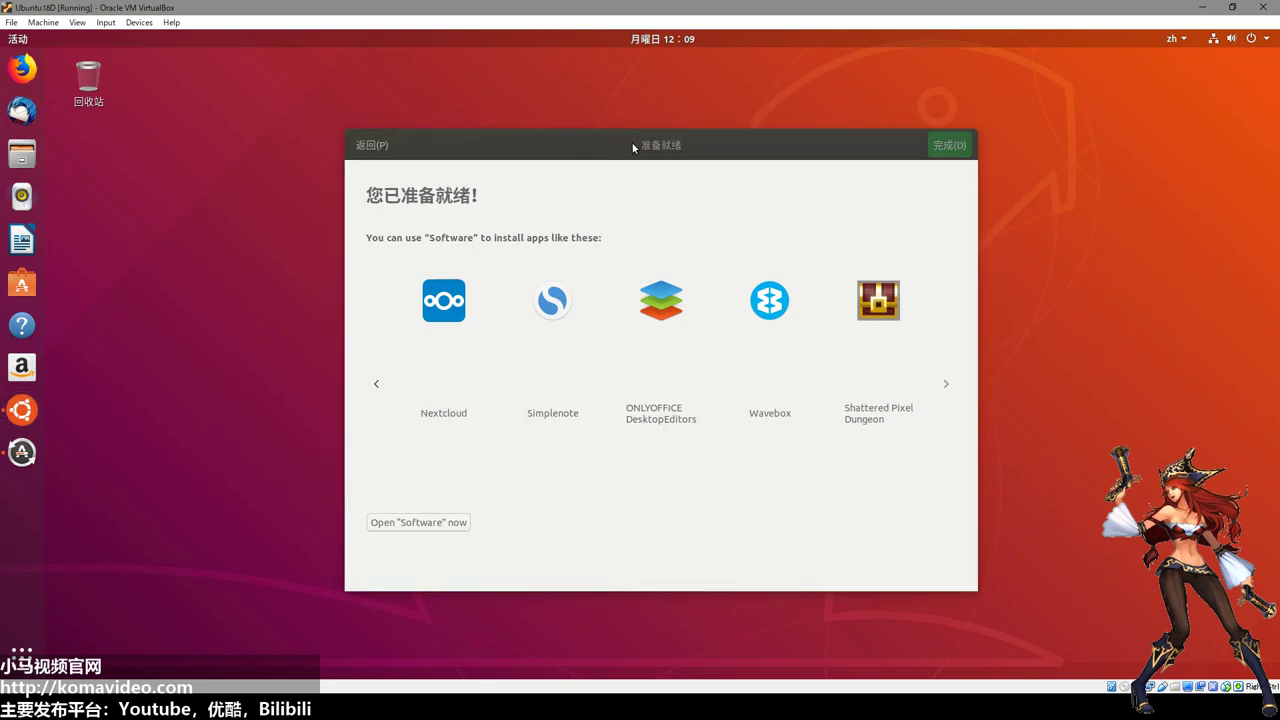
click(641, 150)
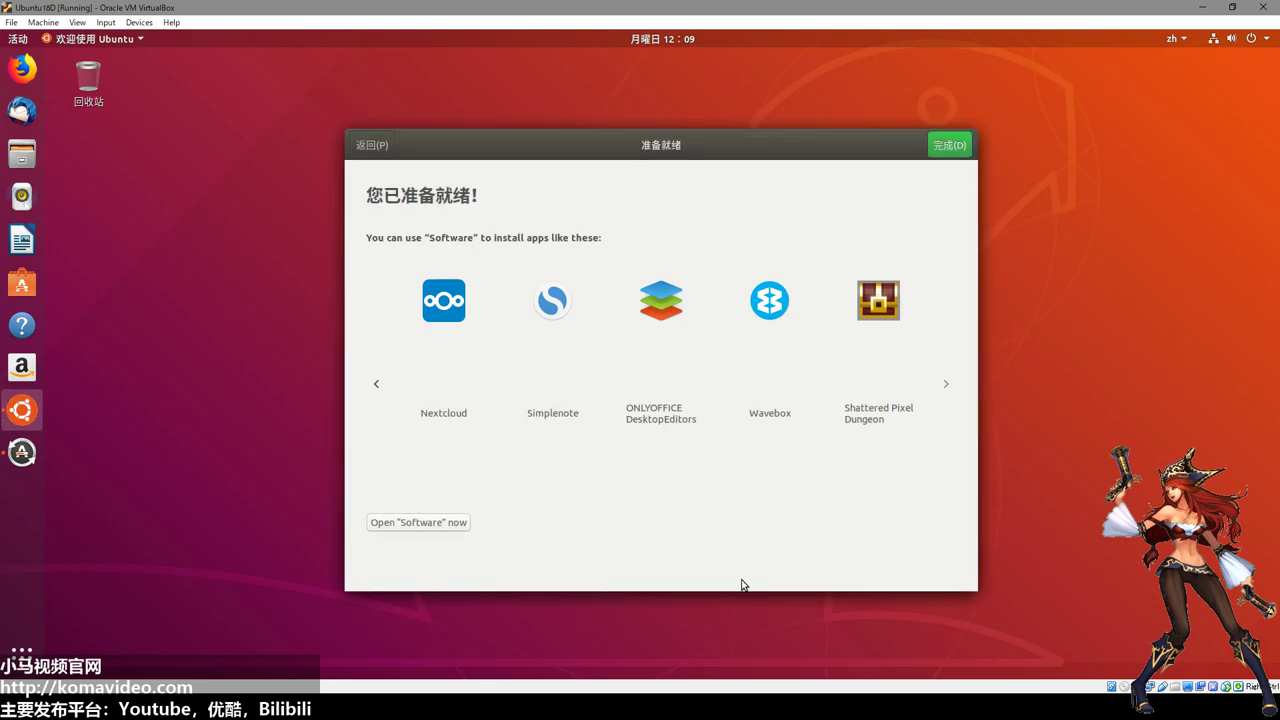
click(699, 639)
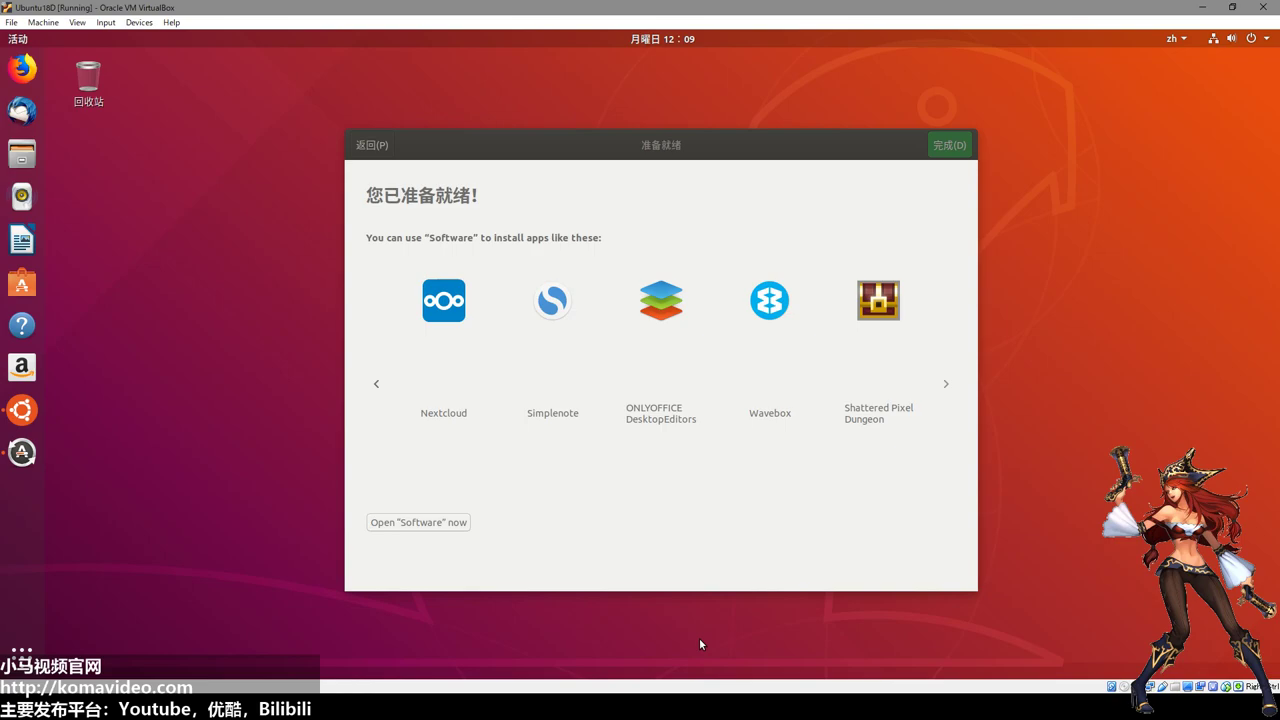
click(760, 151)
click(961, 147)
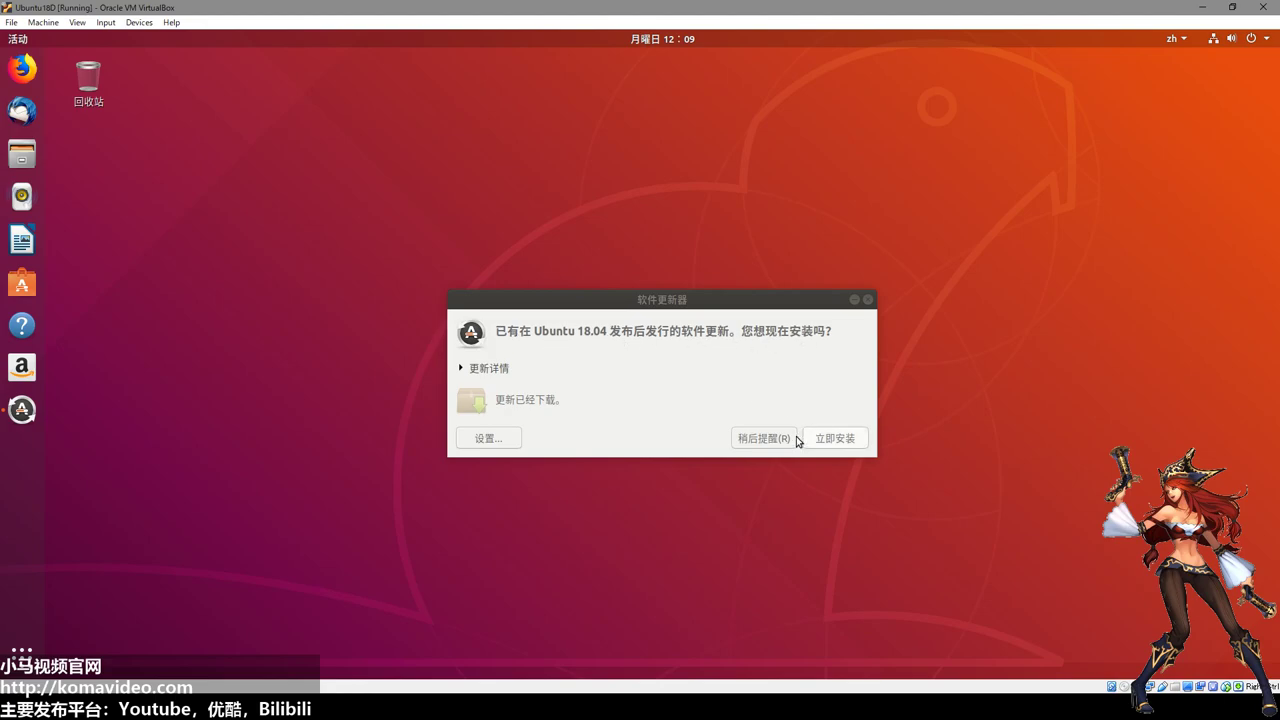
Postpone the updates with 稍后提醒(R), then open Files on the home folder and reposition it.
click(765, 440)
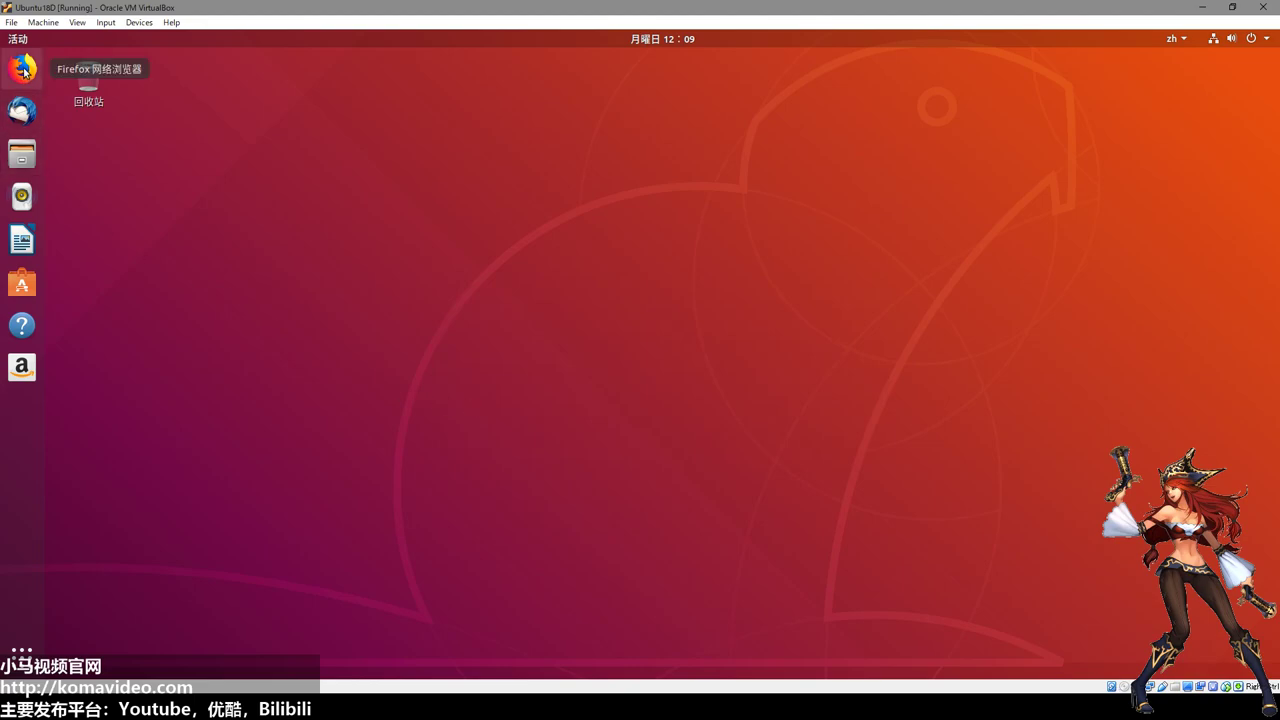
click(22, 160)
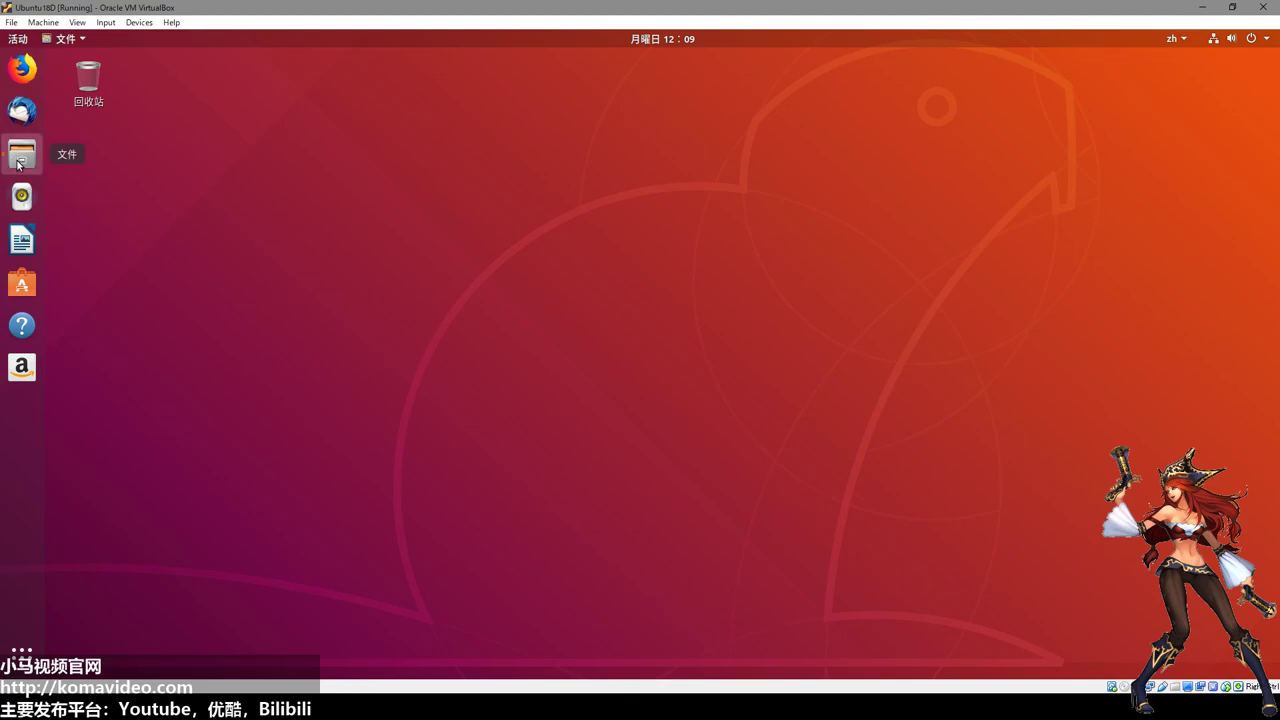
drag(314, 137, 496, 139)
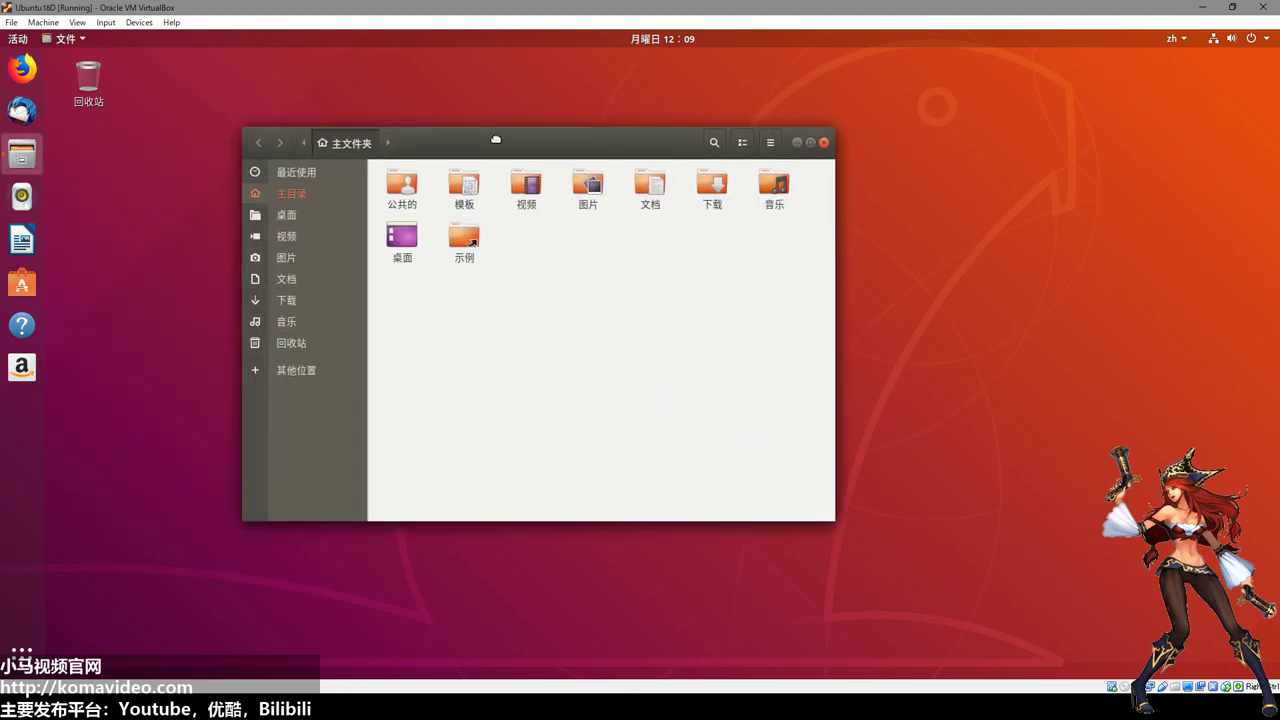
Peek into the 图片 and 音乐 folders, returning to the home folder each time.
double_click(589, 190)
key(alt+Left)
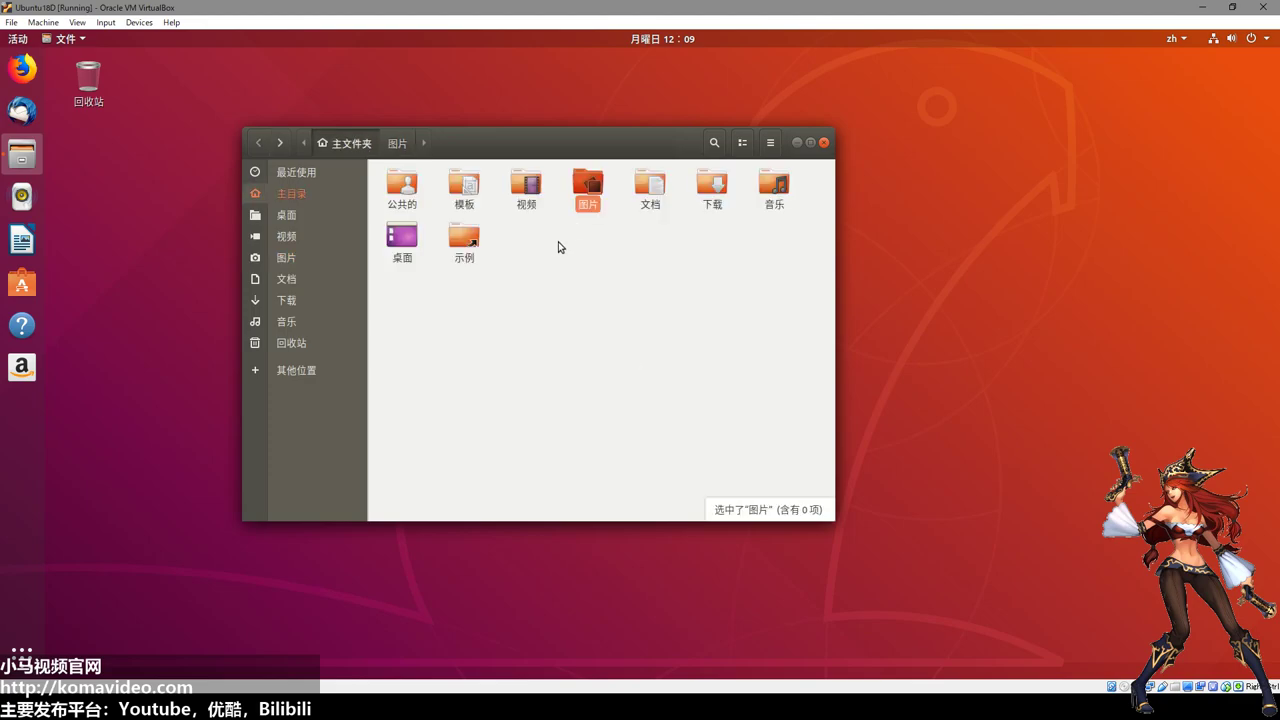
double_click(772, 190)
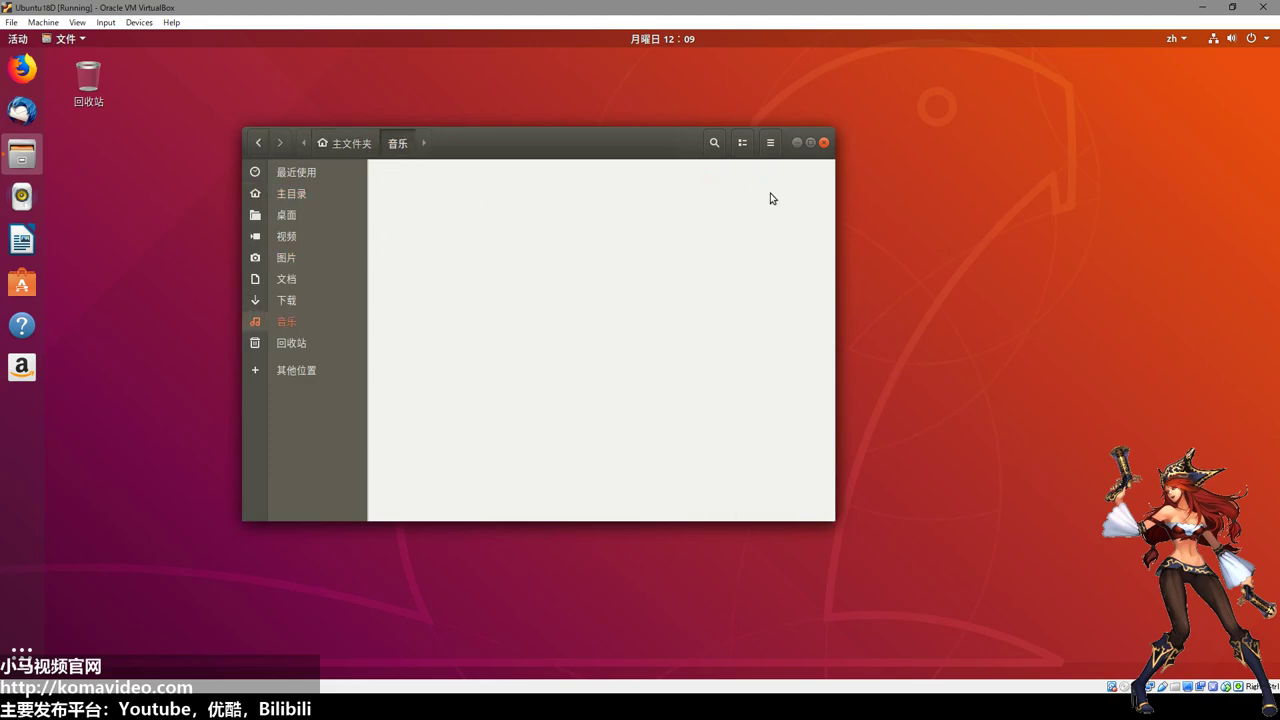
key(alt+Left)
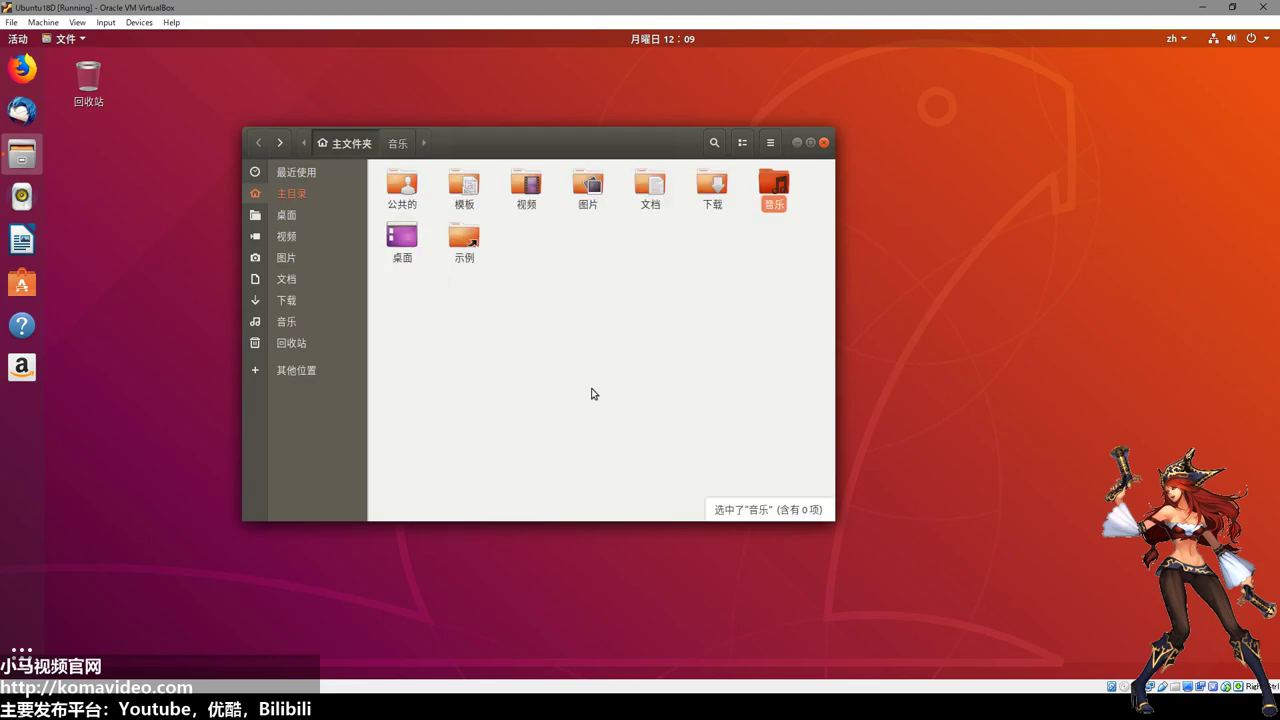
Play Selfie del futuro.ogv from 示例/Ubuntu_Free_Culture_Showcase, then close the video player.
click(466, 241)
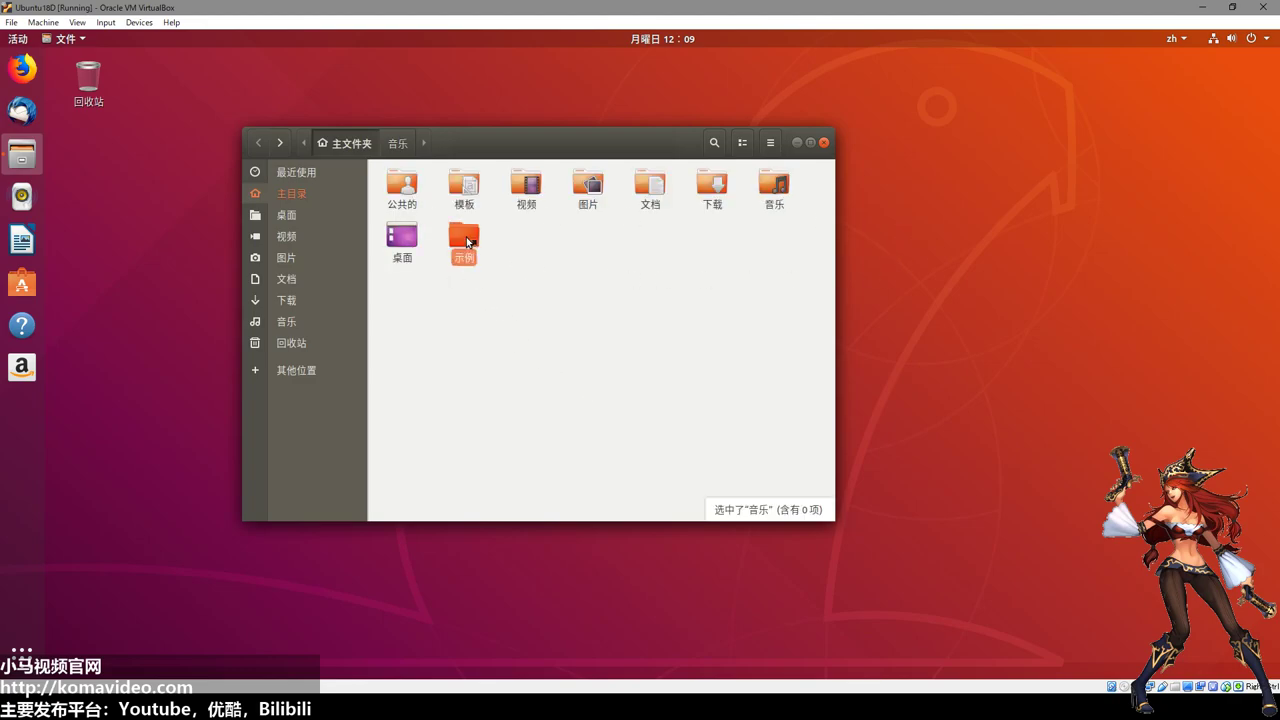
double_click(466, 241)
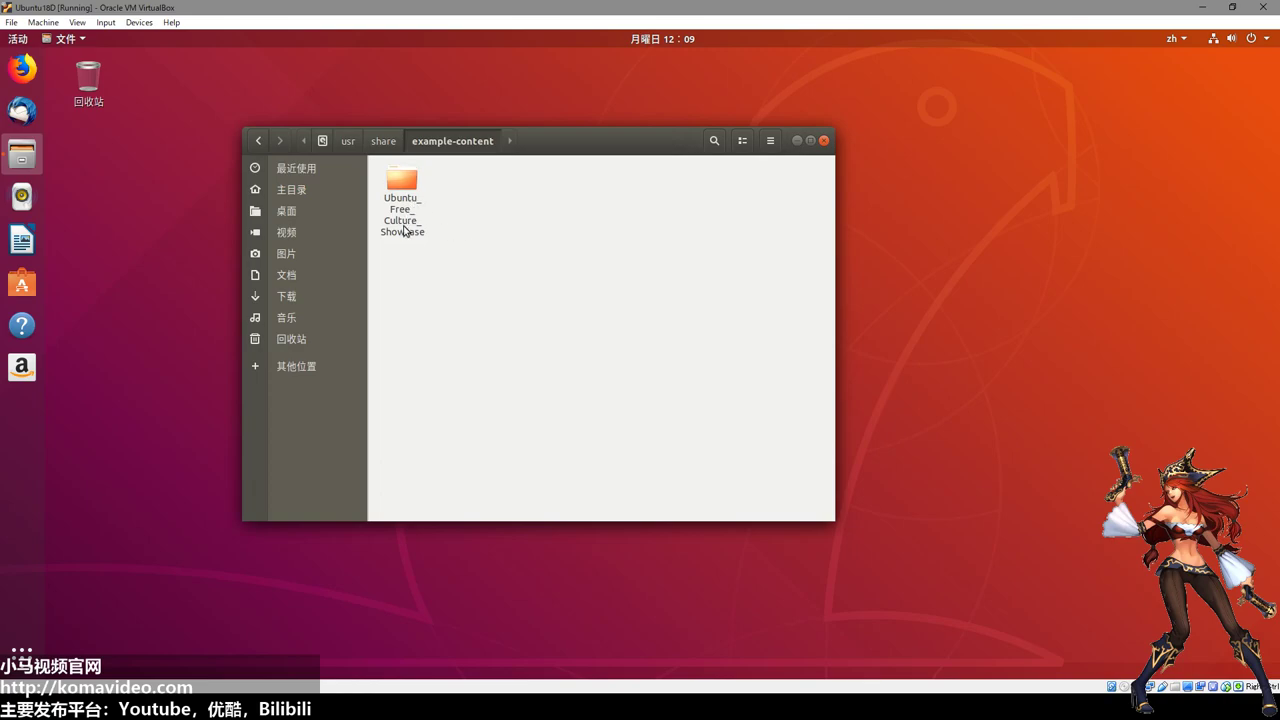
double_click(400, 193)
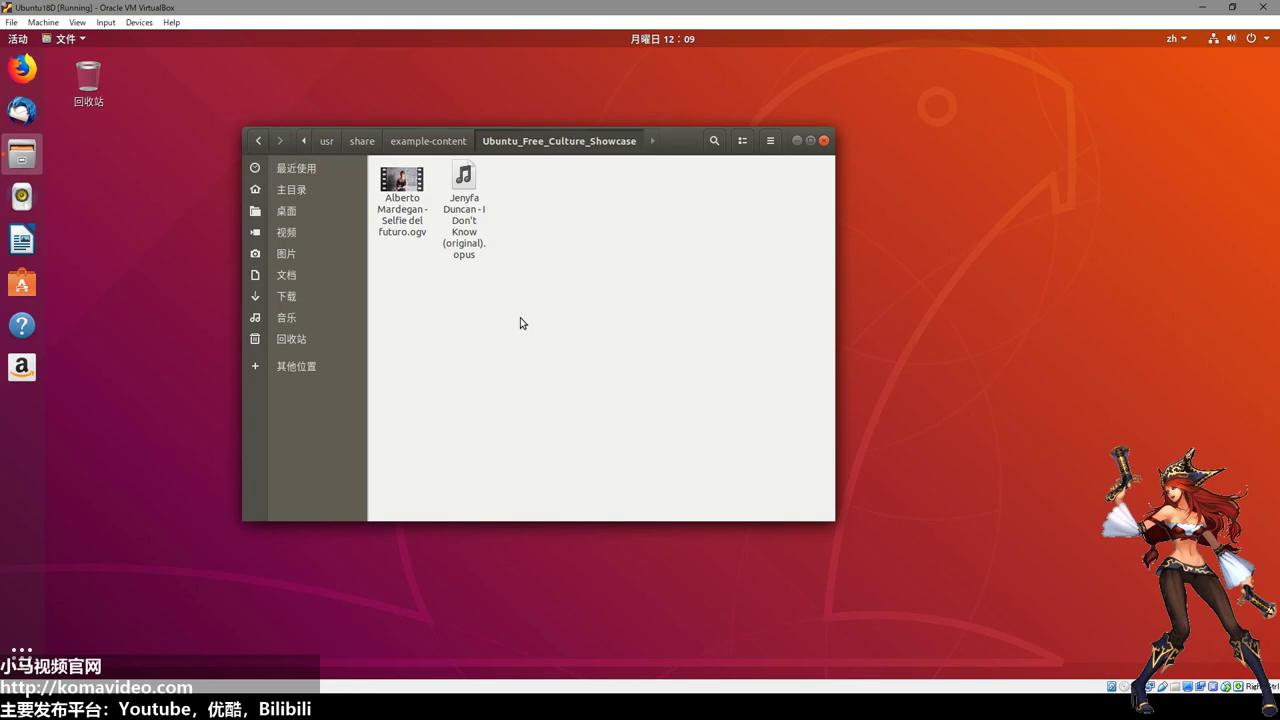
click(403, 186)
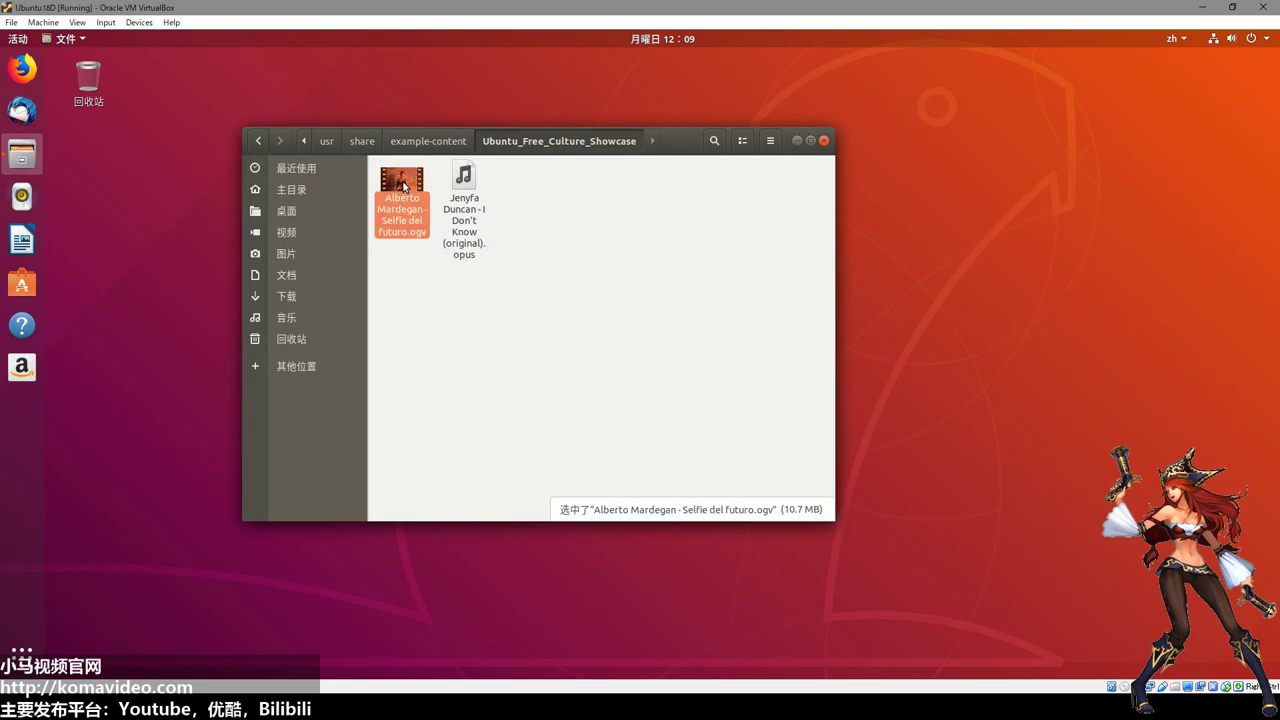
double_click(403, 186)
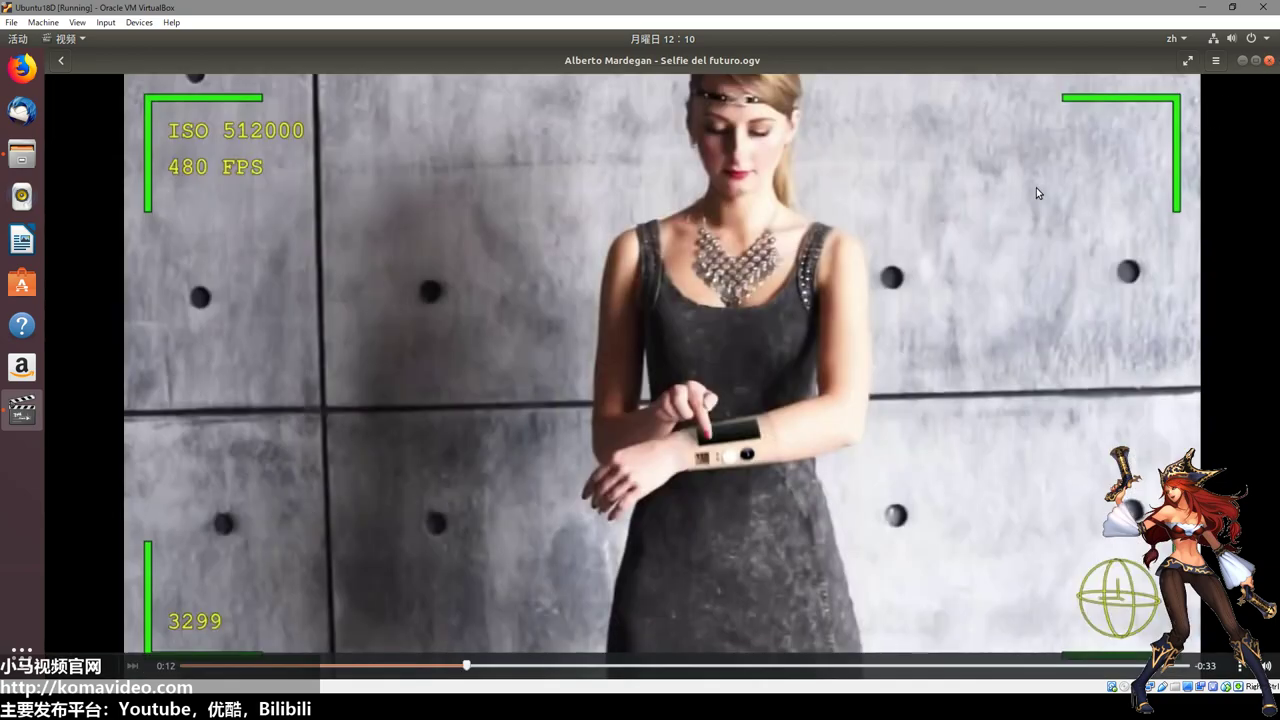
click(1268, 60)
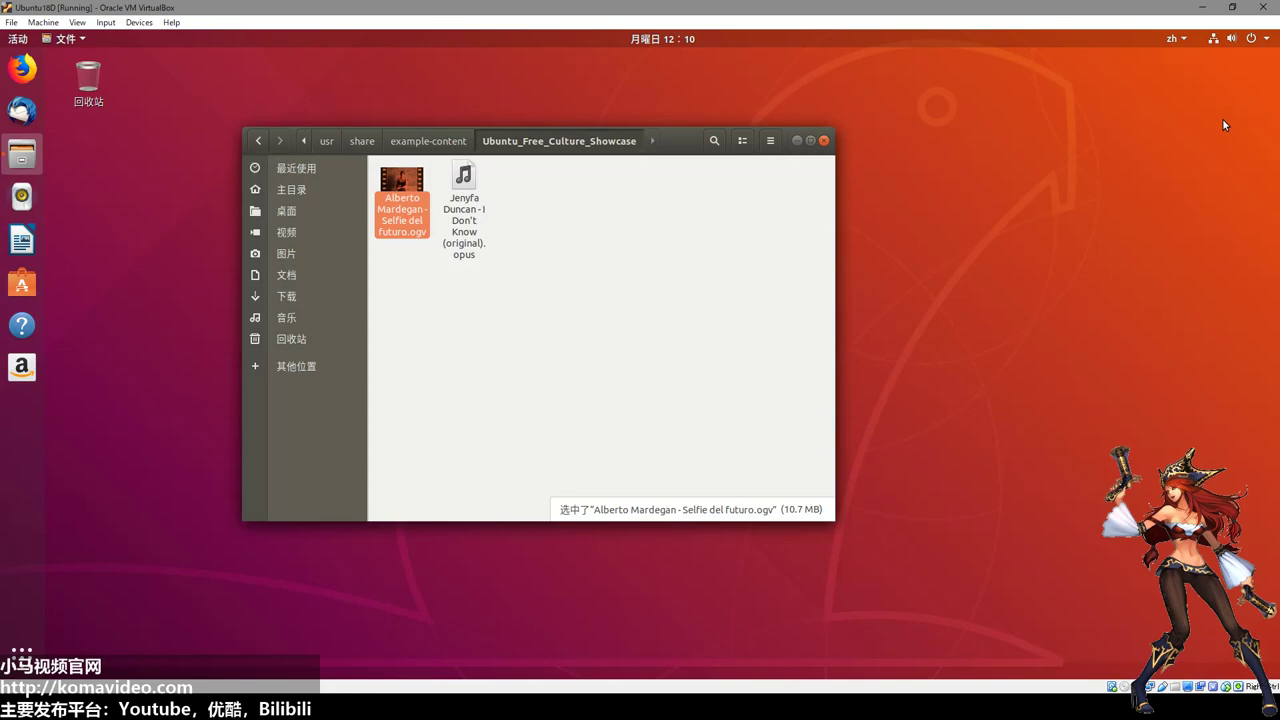
click(710, 284)
Close Files, launch Rhythmbox, move it to the centre, then close it.
click(330, 184)
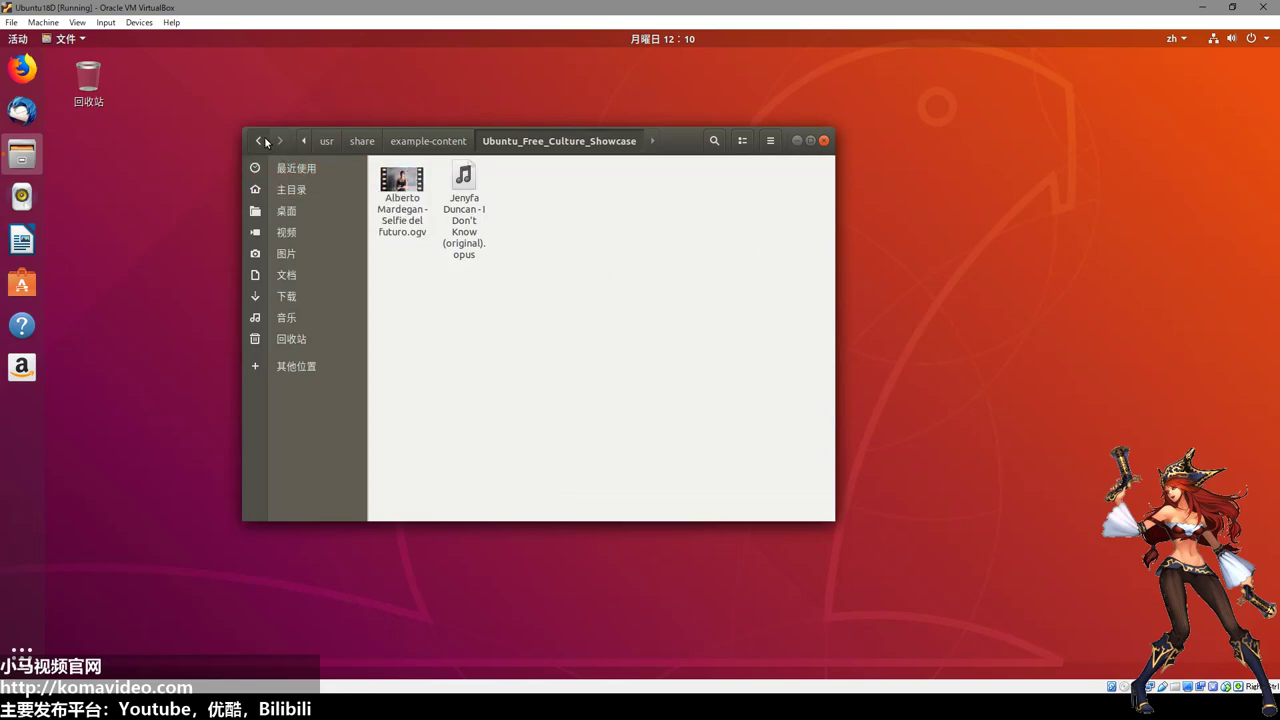
click(824, 141)
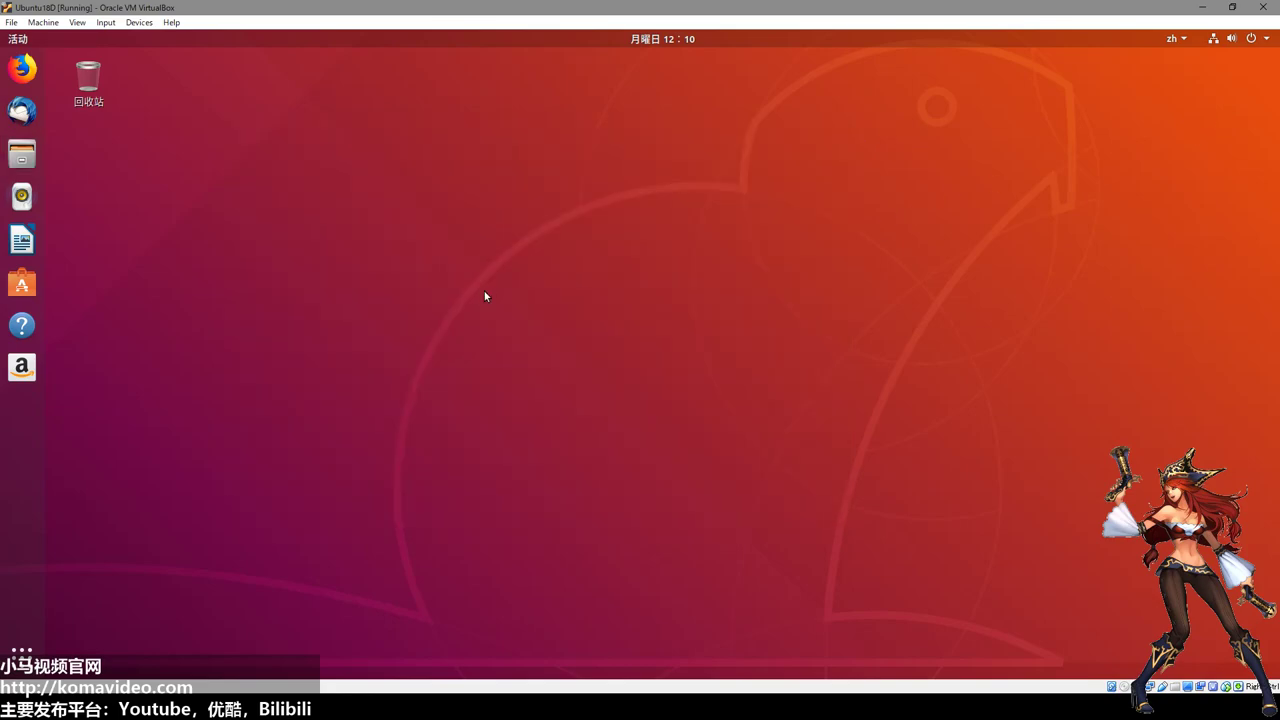
click(24, 196)
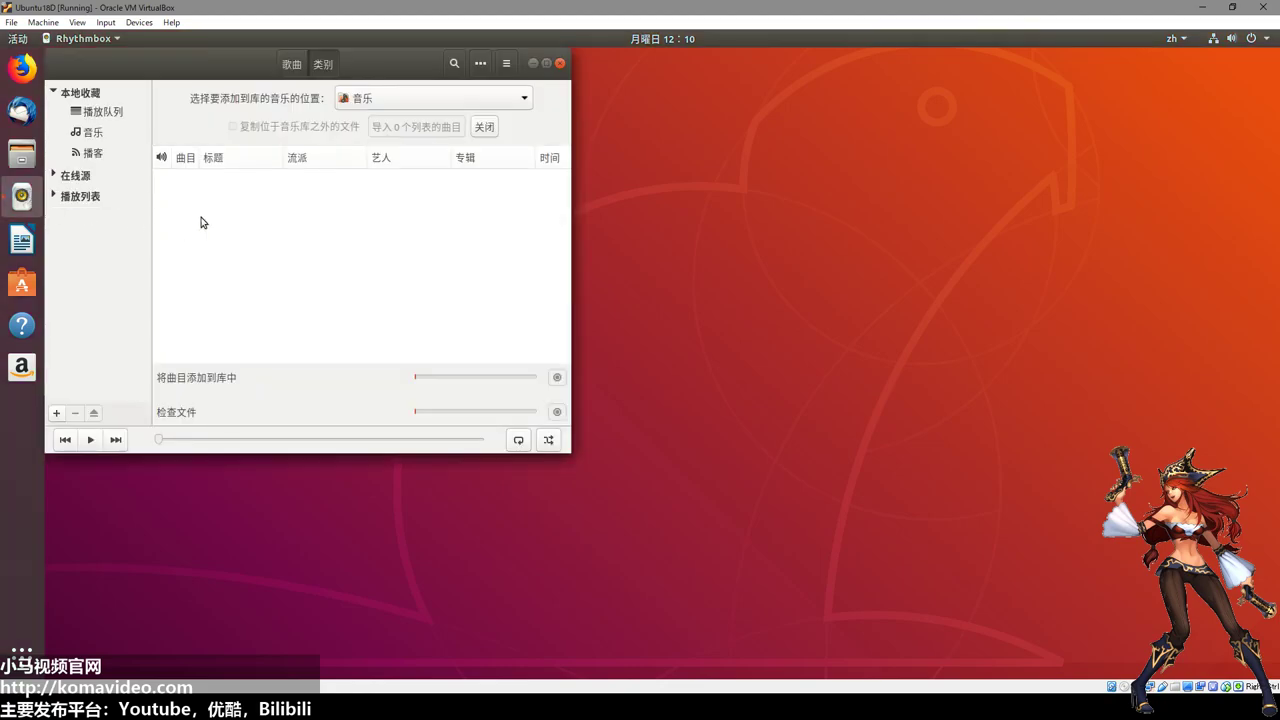
drag(207, 74, 413, 135)
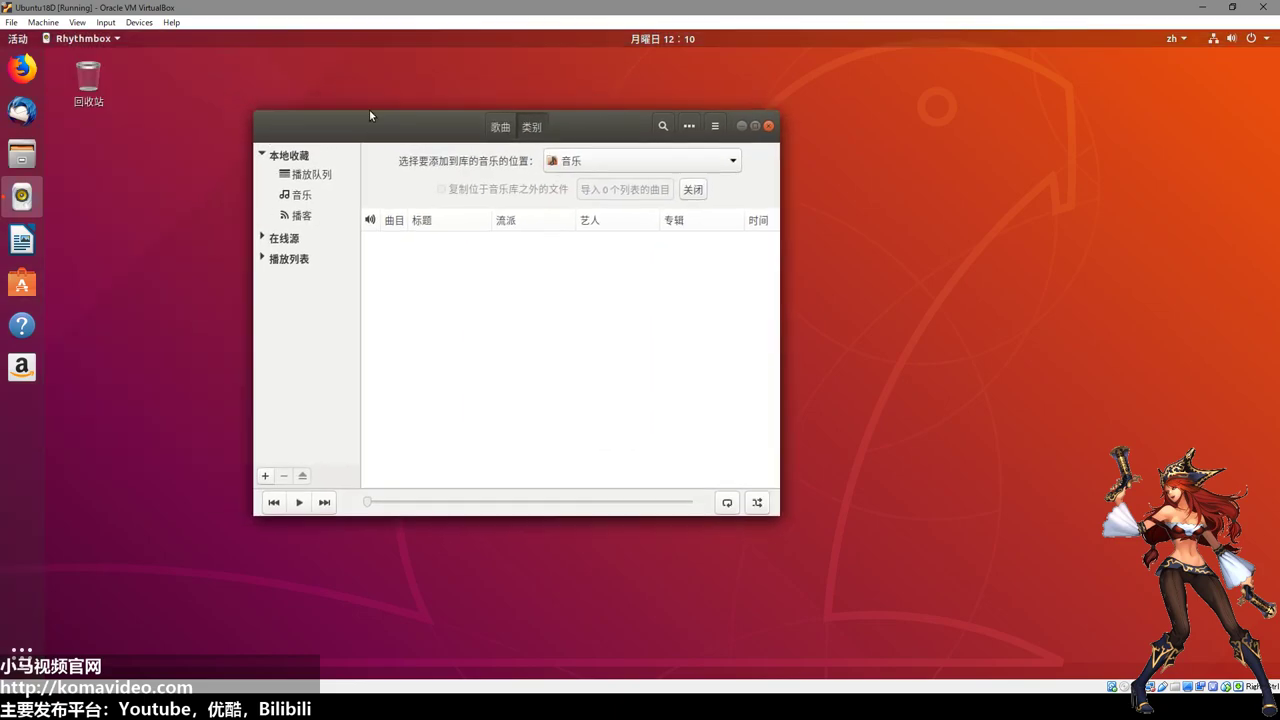
click(768, 126)
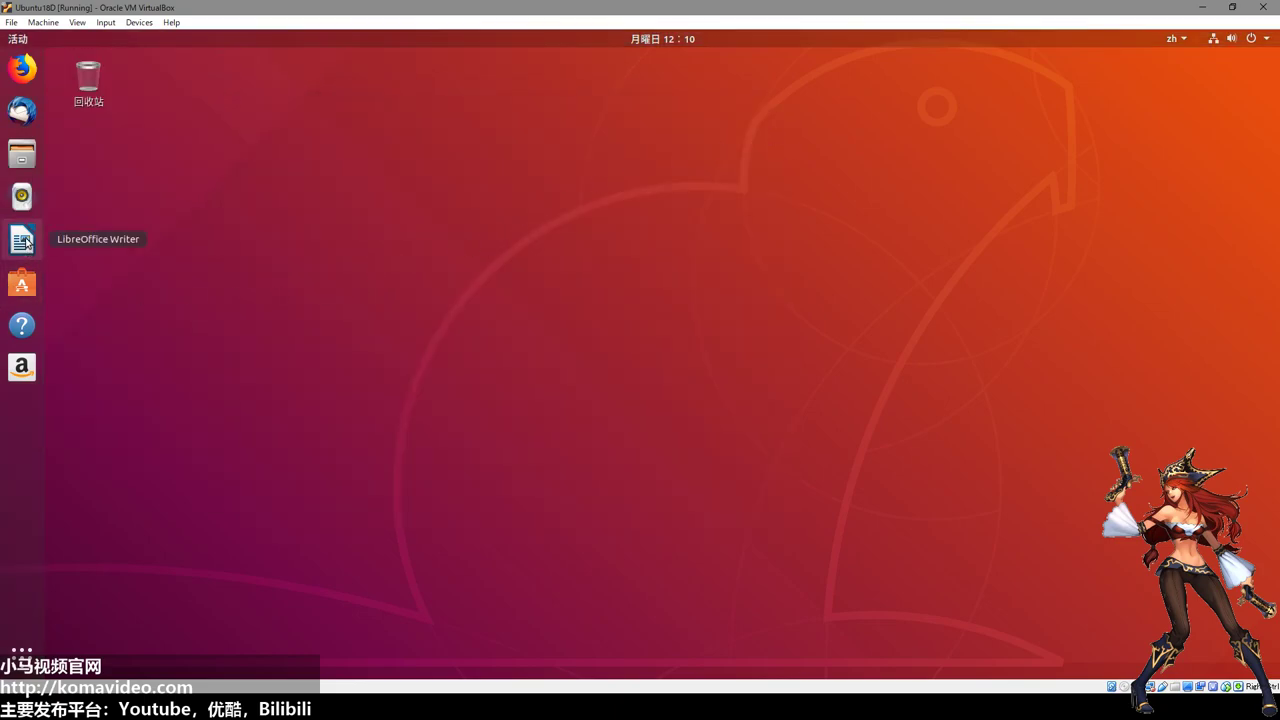
click(24, 285)
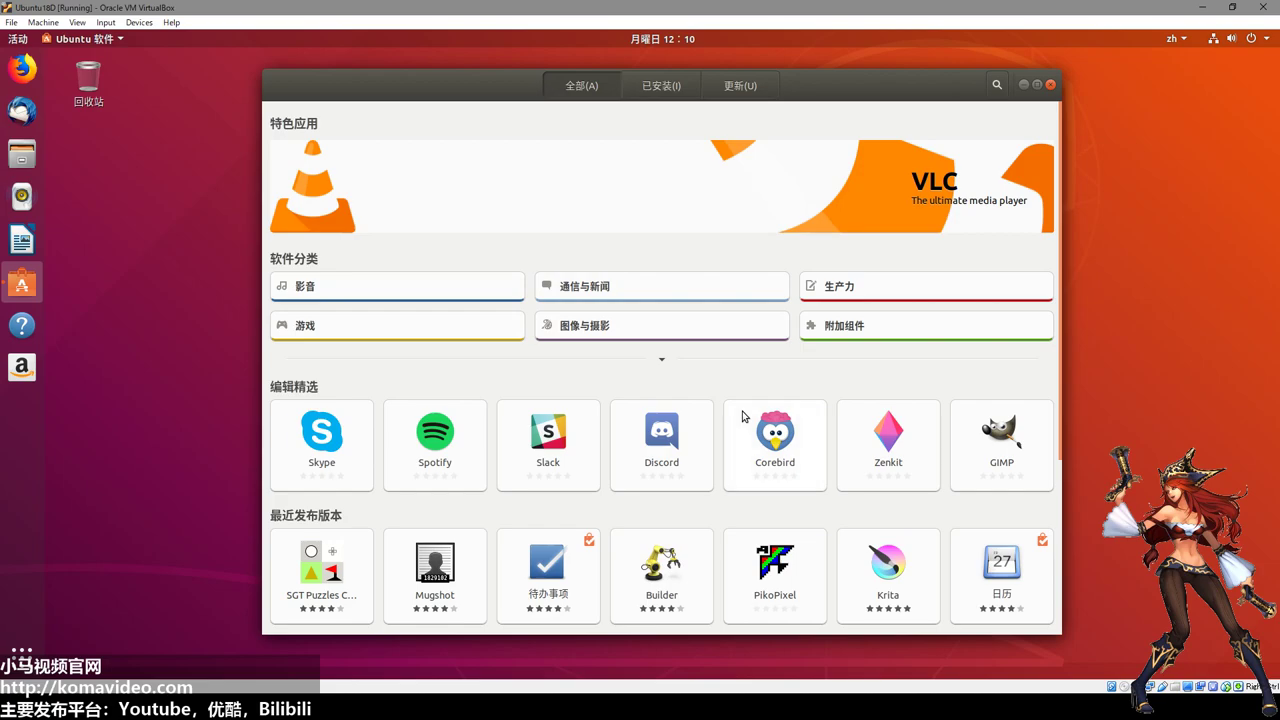
scroll(742, 417, down, 5)
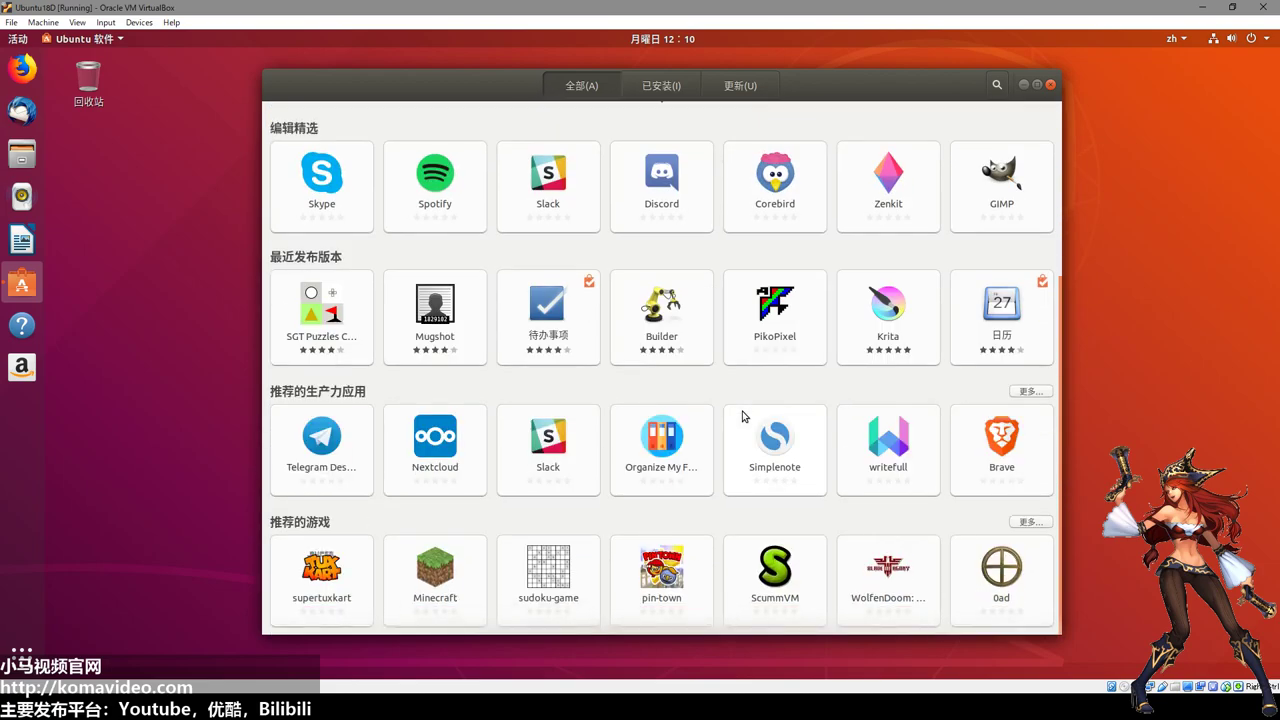
scroll(742, 417, up, 5)
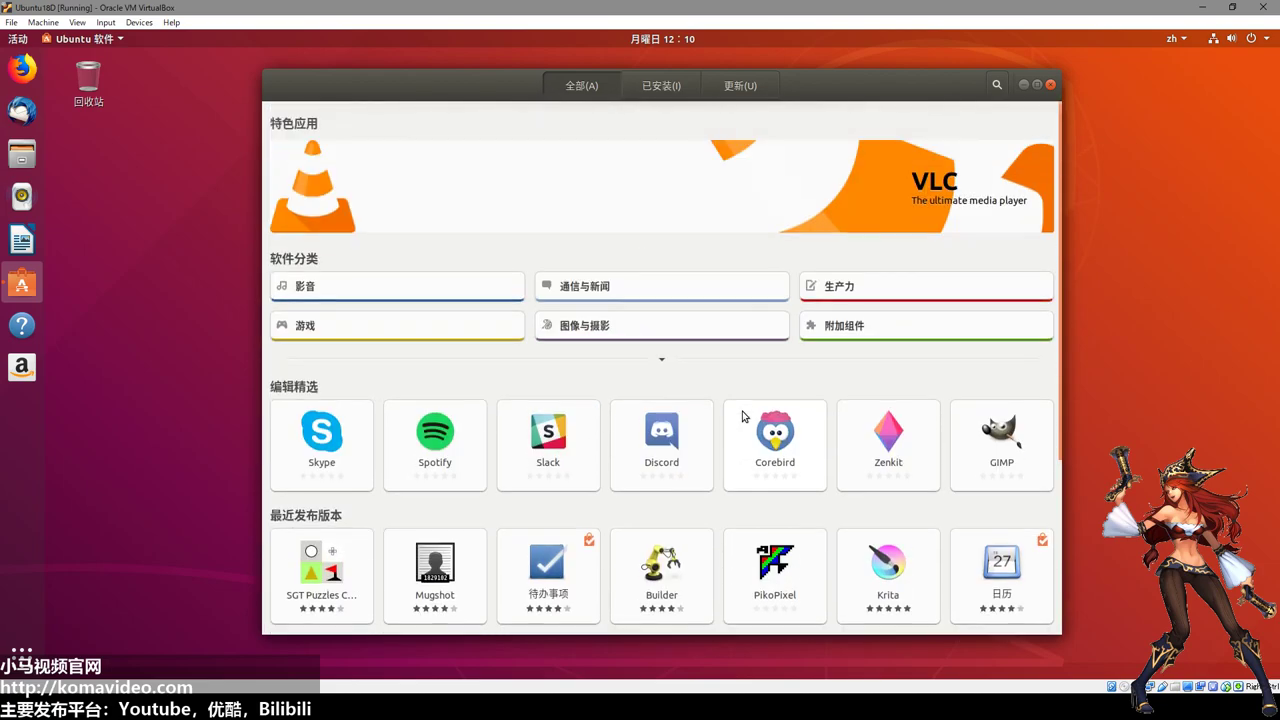
click(1051, 85)
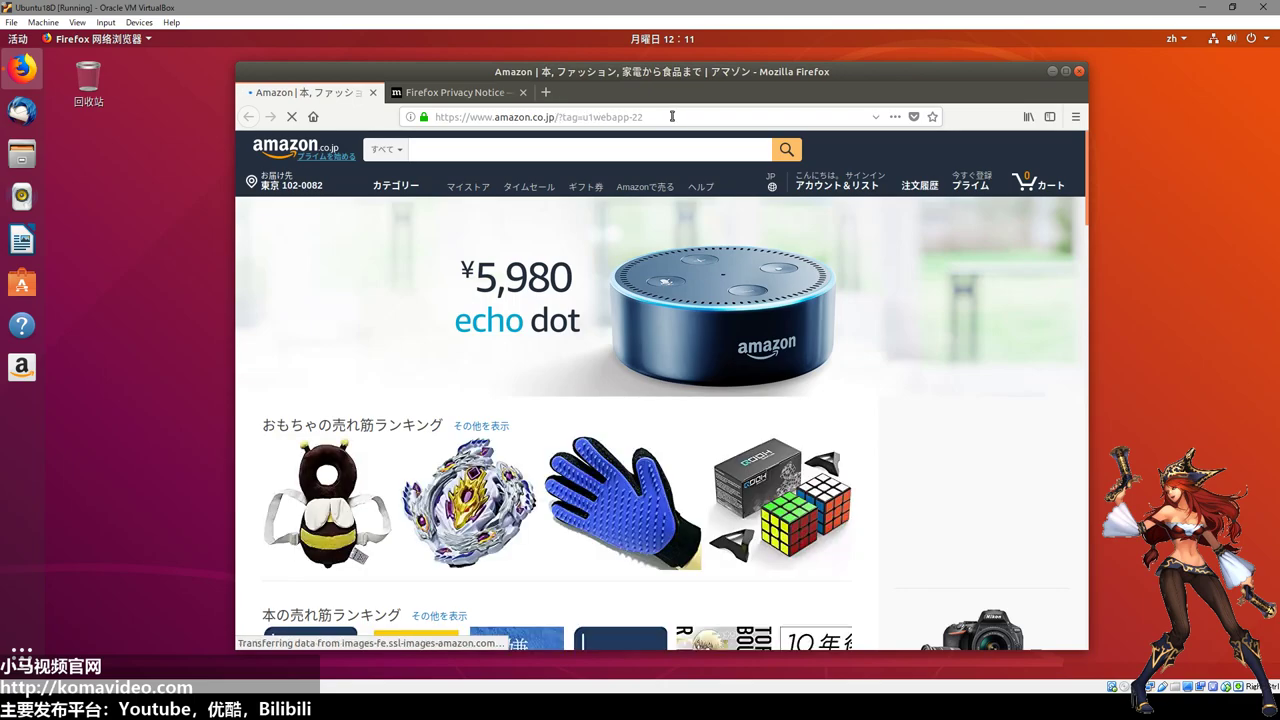
drag(674, 116, 558, 117)
click(590, 260)
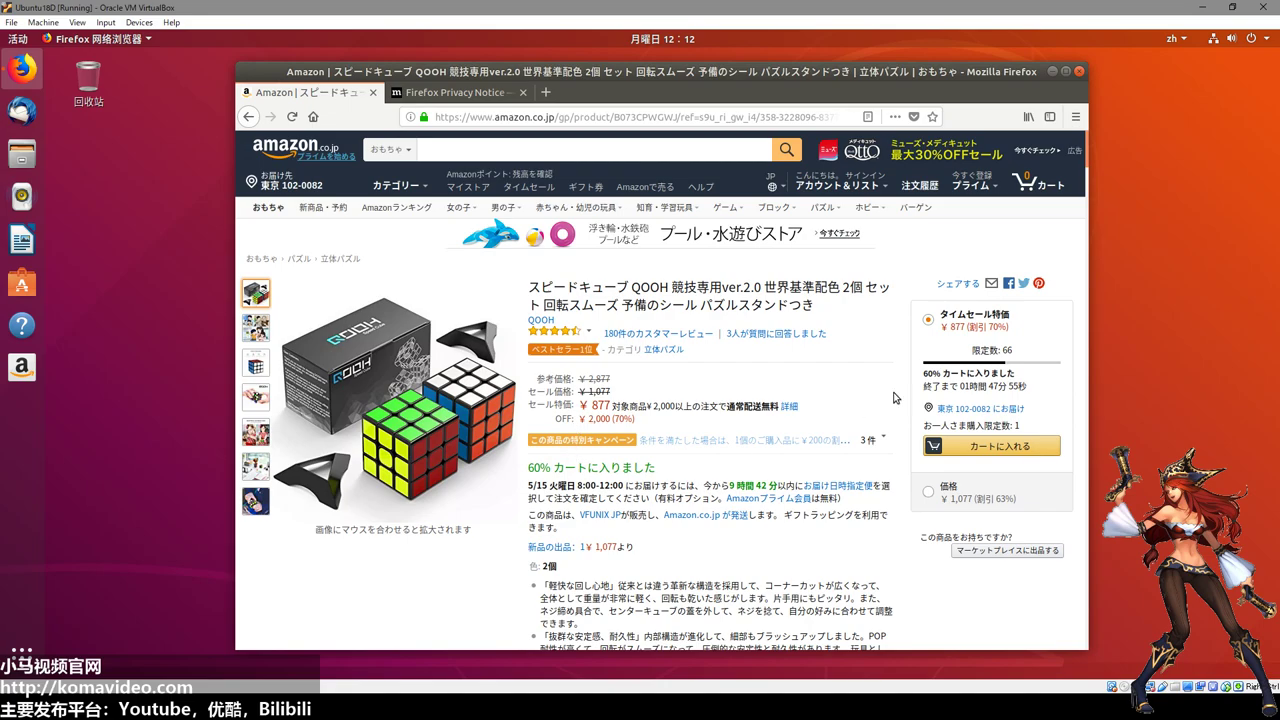
click(1079, 71)
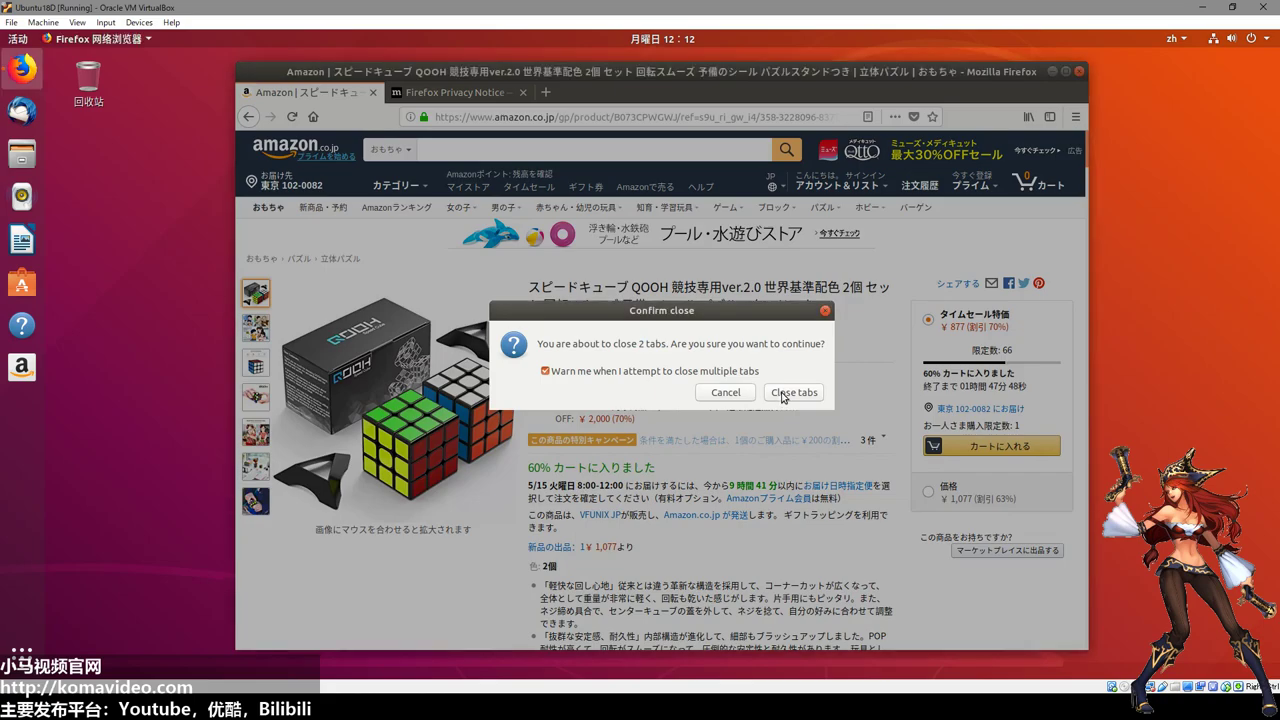
click(783, 393)
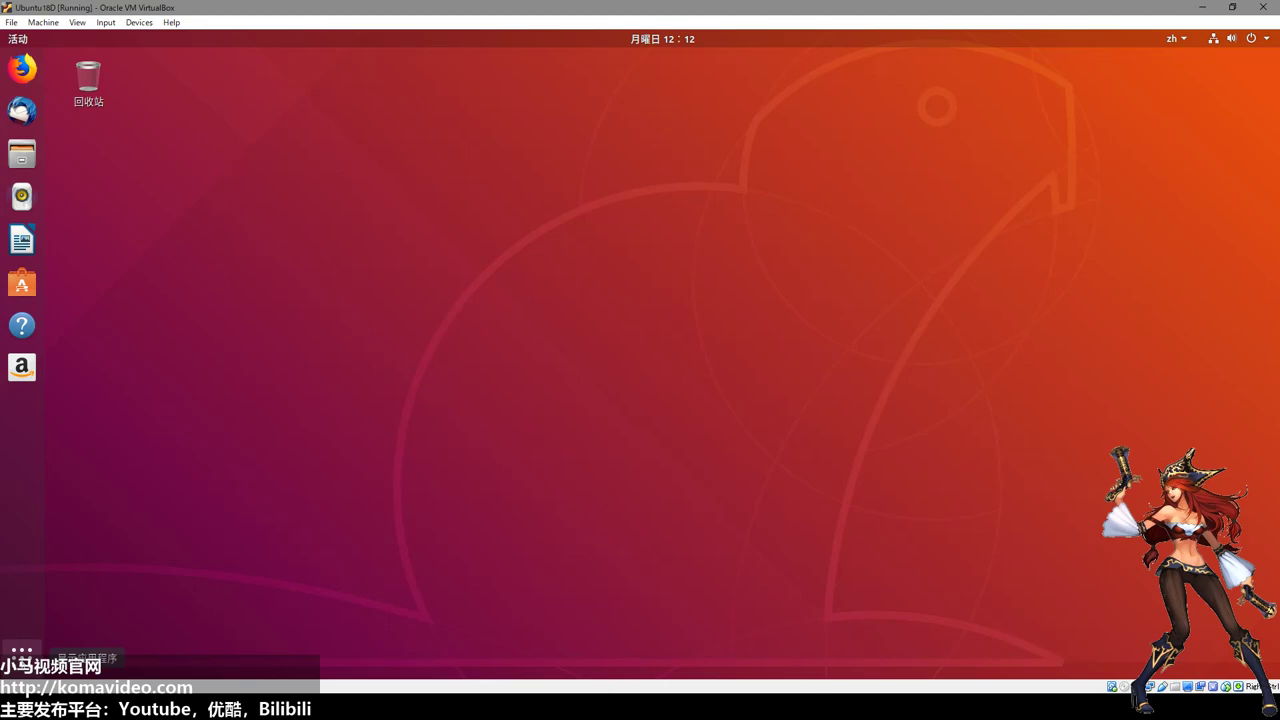
Show the applications grid with Super+A, flipping to page two and back to page one.
key(super+a)
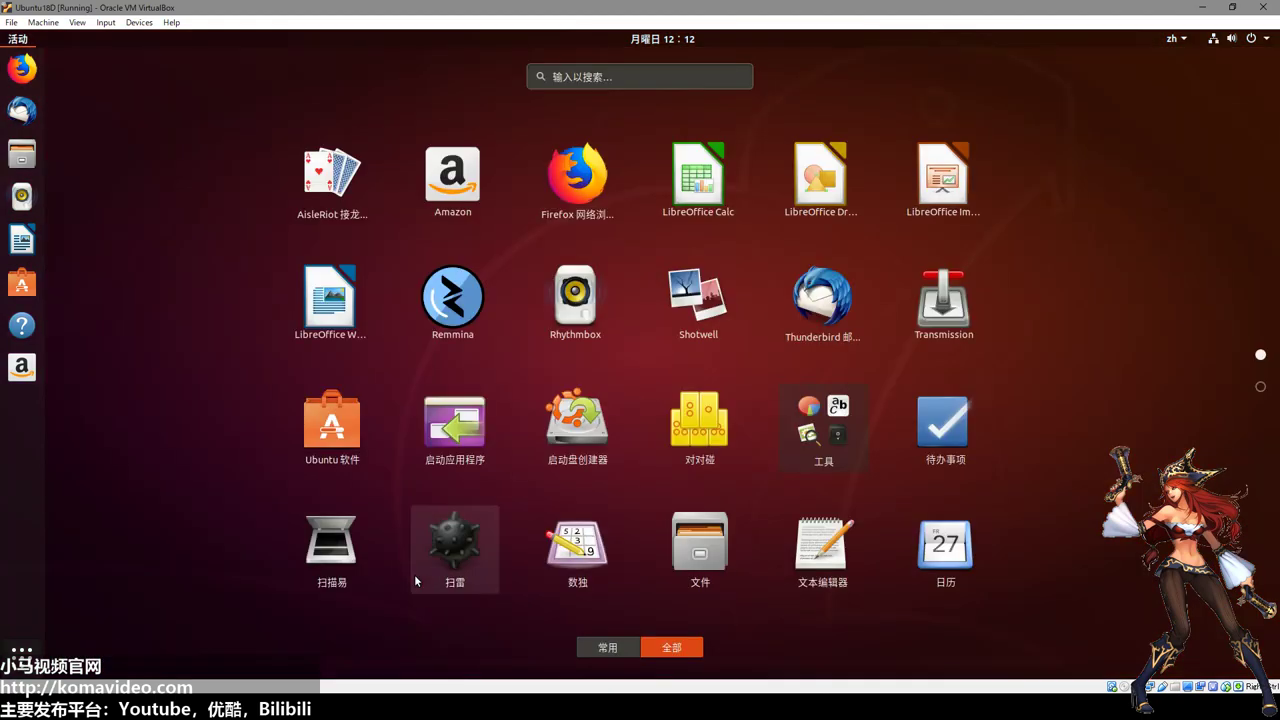
scroll(532, 485, down, 1)
scroll(532, 485, up, 1)
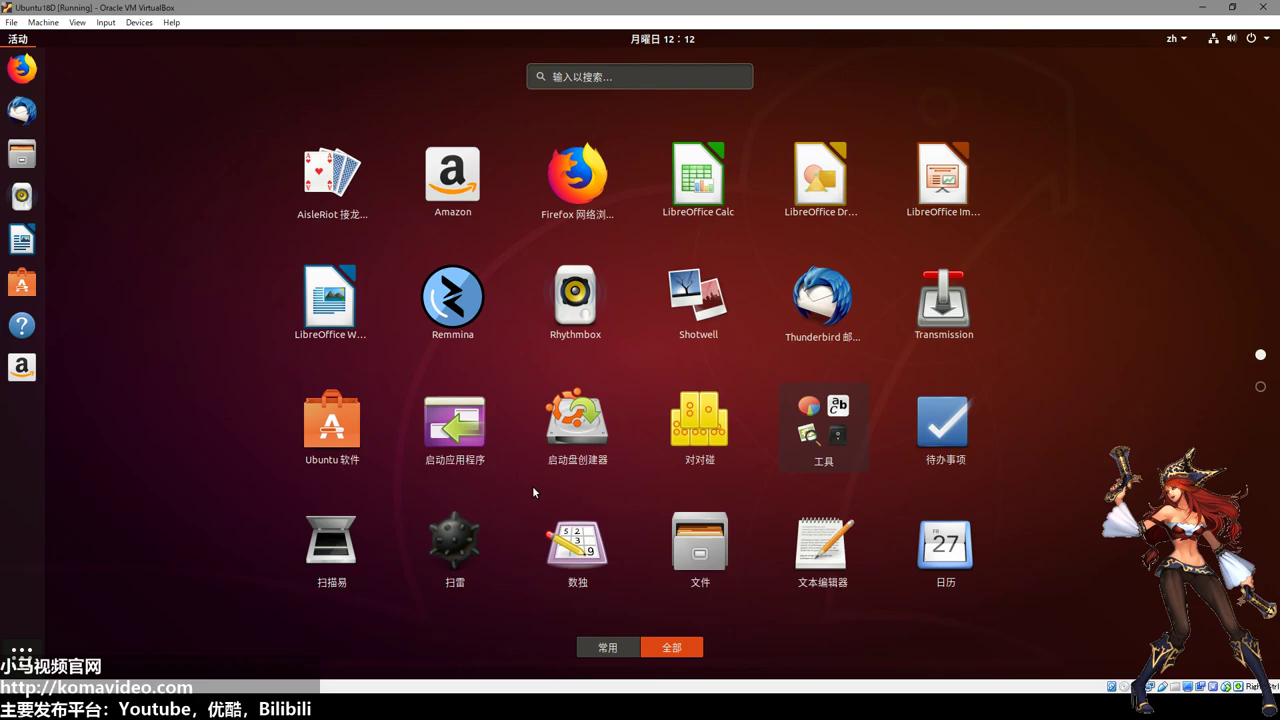
scroll(533, 490, down, 1)
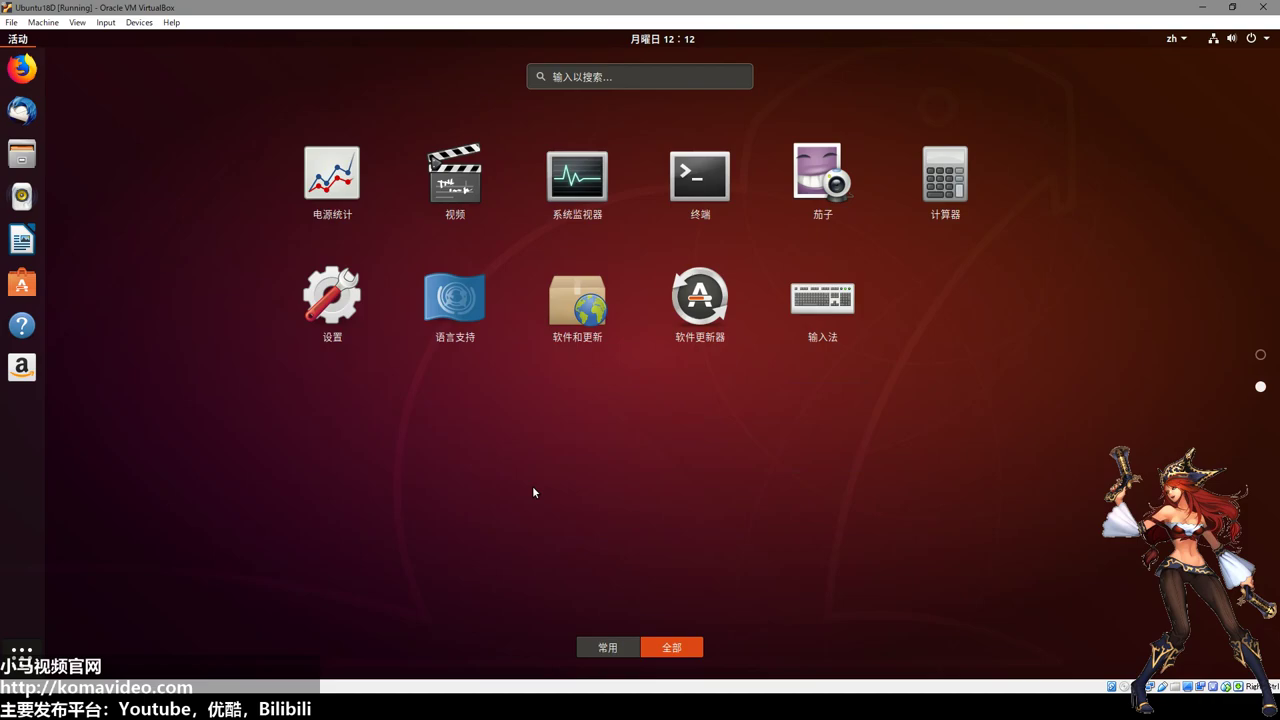
scroll(534, 491, up, 1)
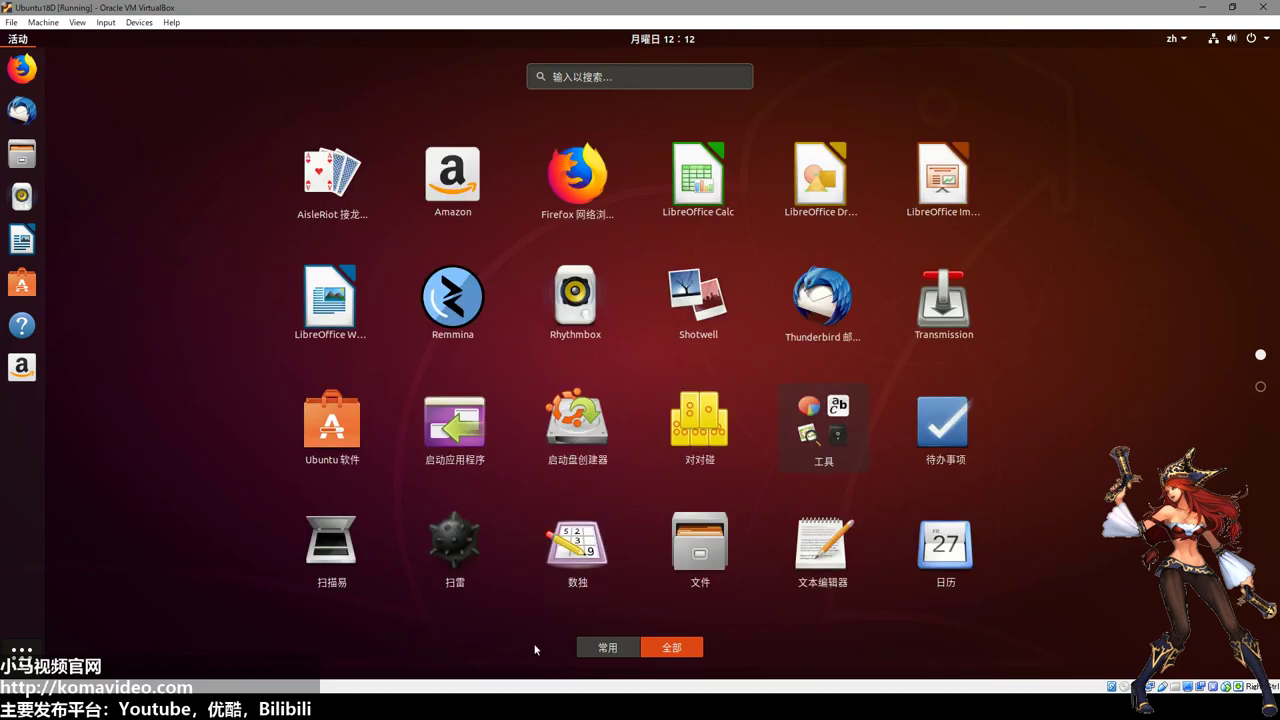
Play an 8×8 Mines game, flagging one cell and losing on a mine at 00:09.
click(460, 550)
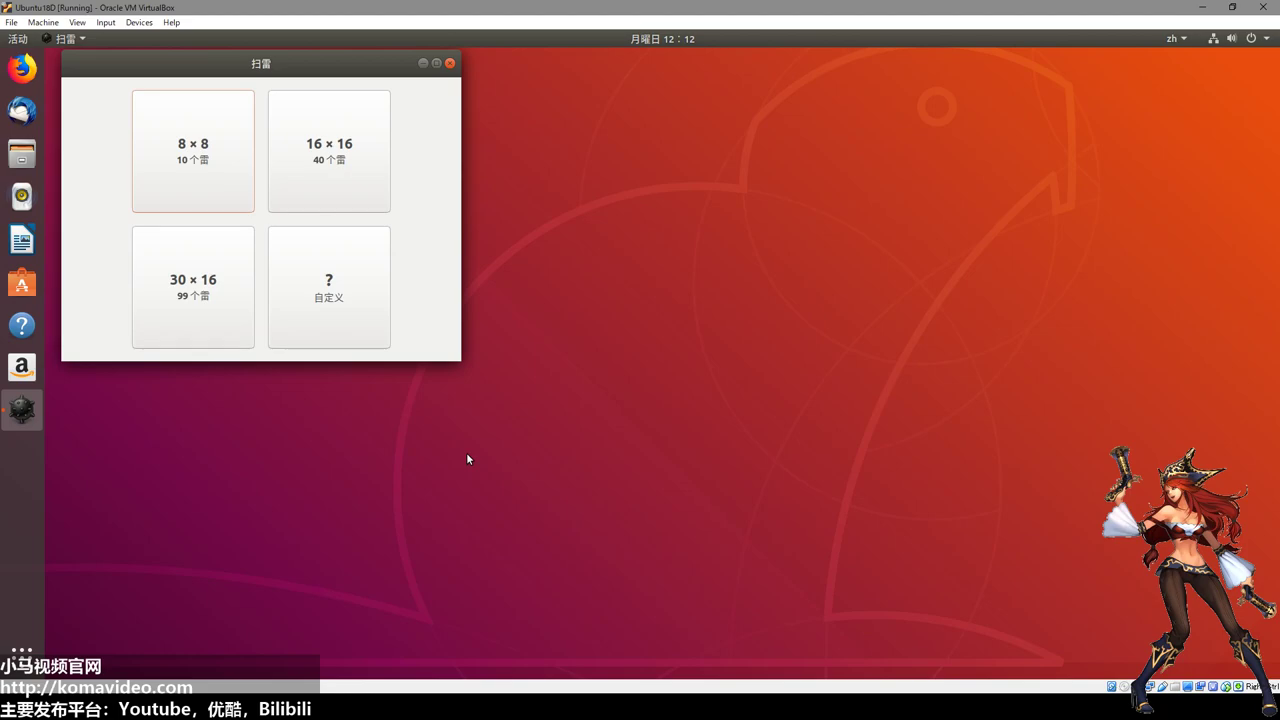
click(214, 190)
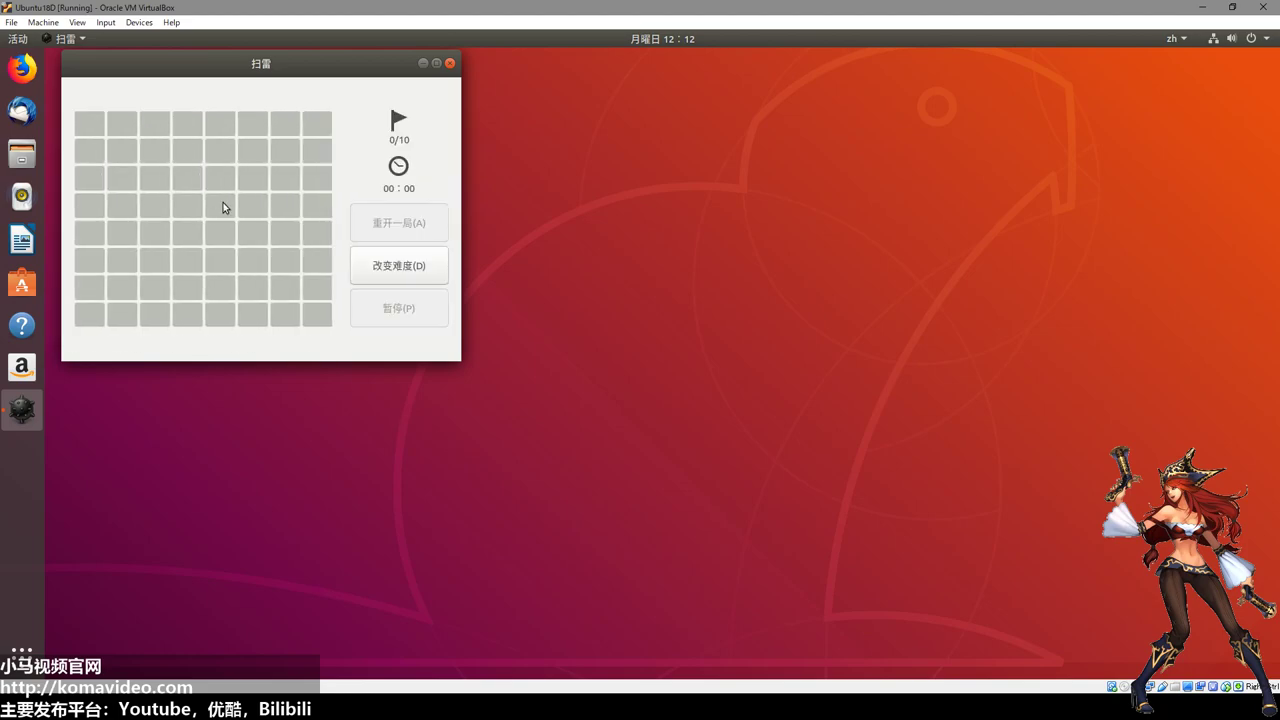
click(120, 145)
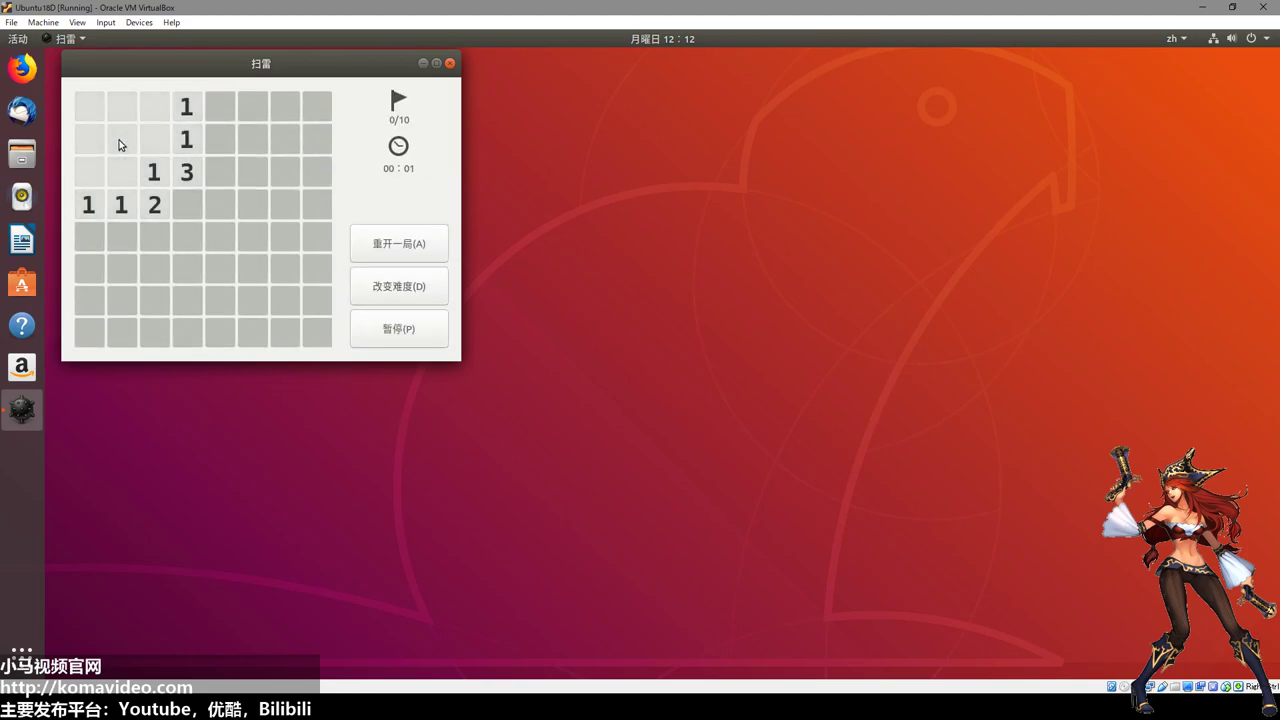
right_click(186, 205)
right_click(215, 110)
right_click(213, 110)
right_click(214, 109)
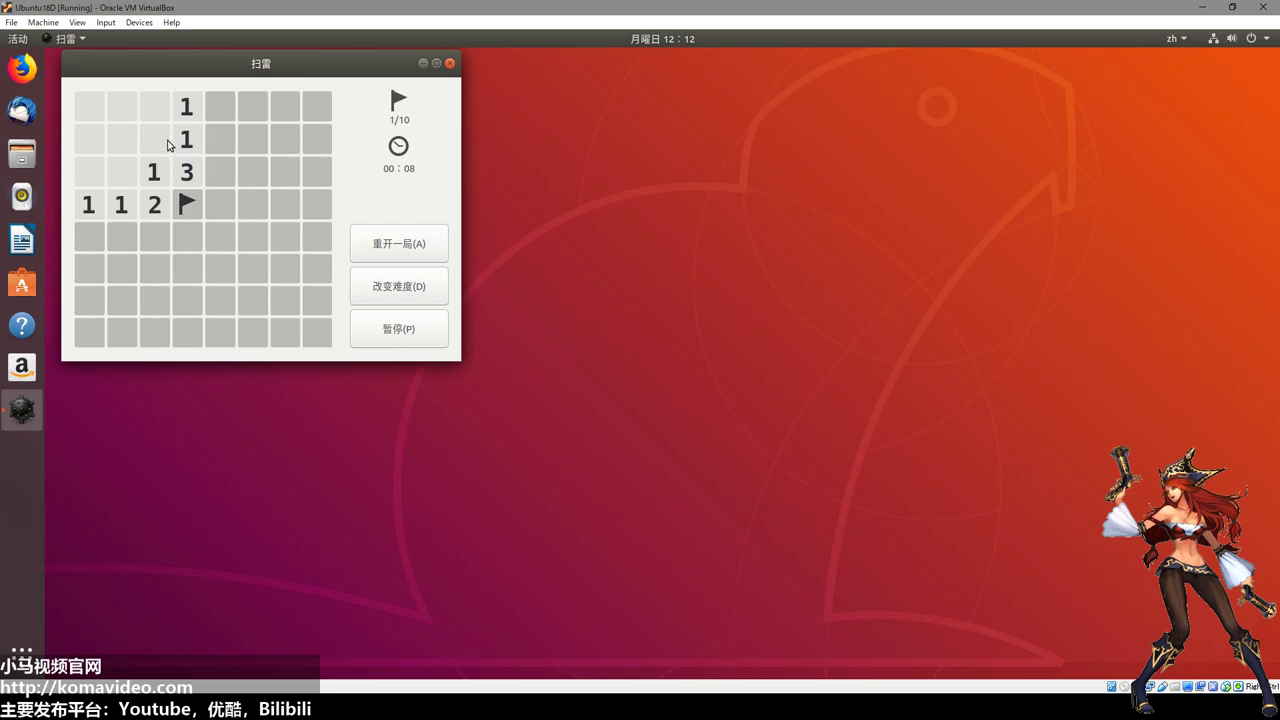
click(90, 243)
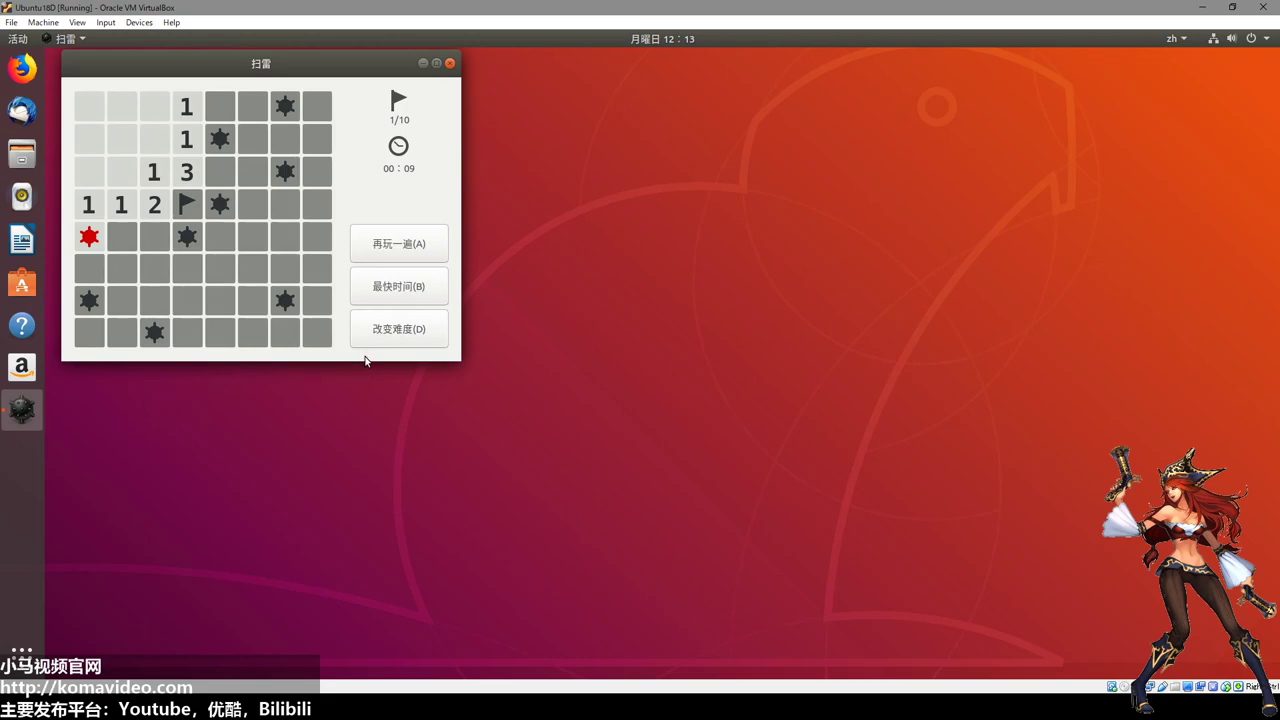
drag(341, 74, 739, 183)
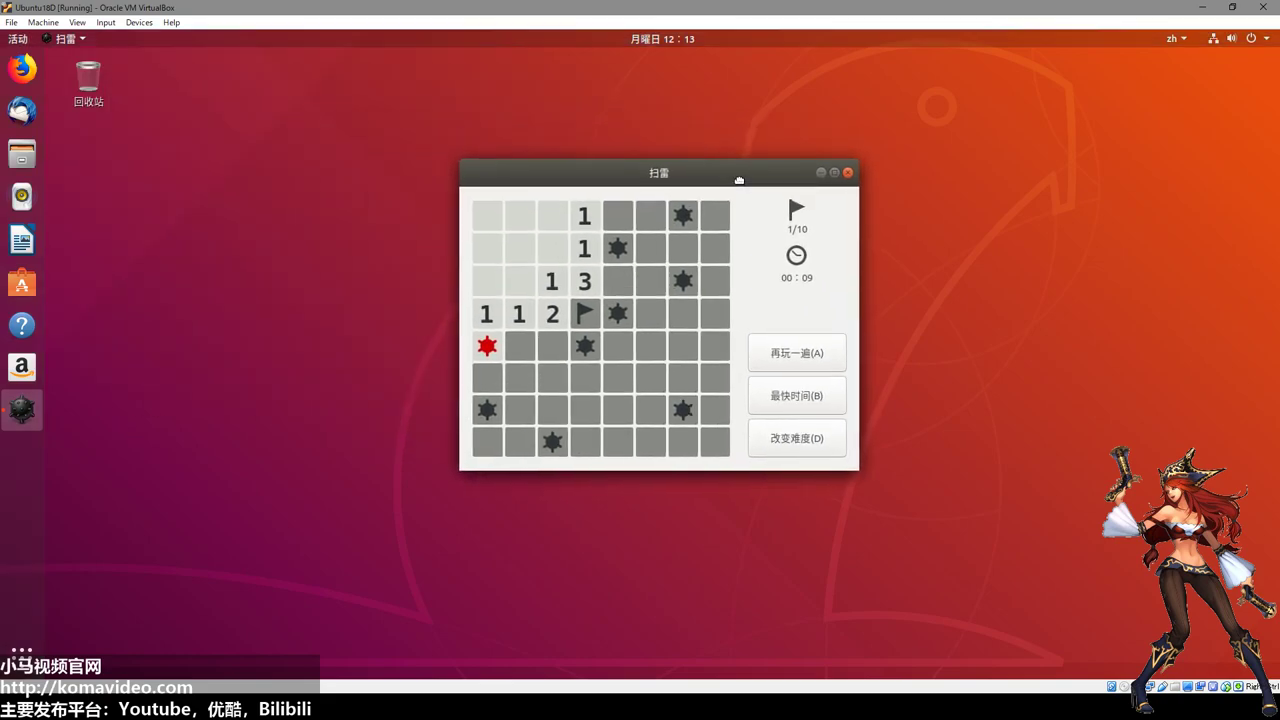
click(894, 485)
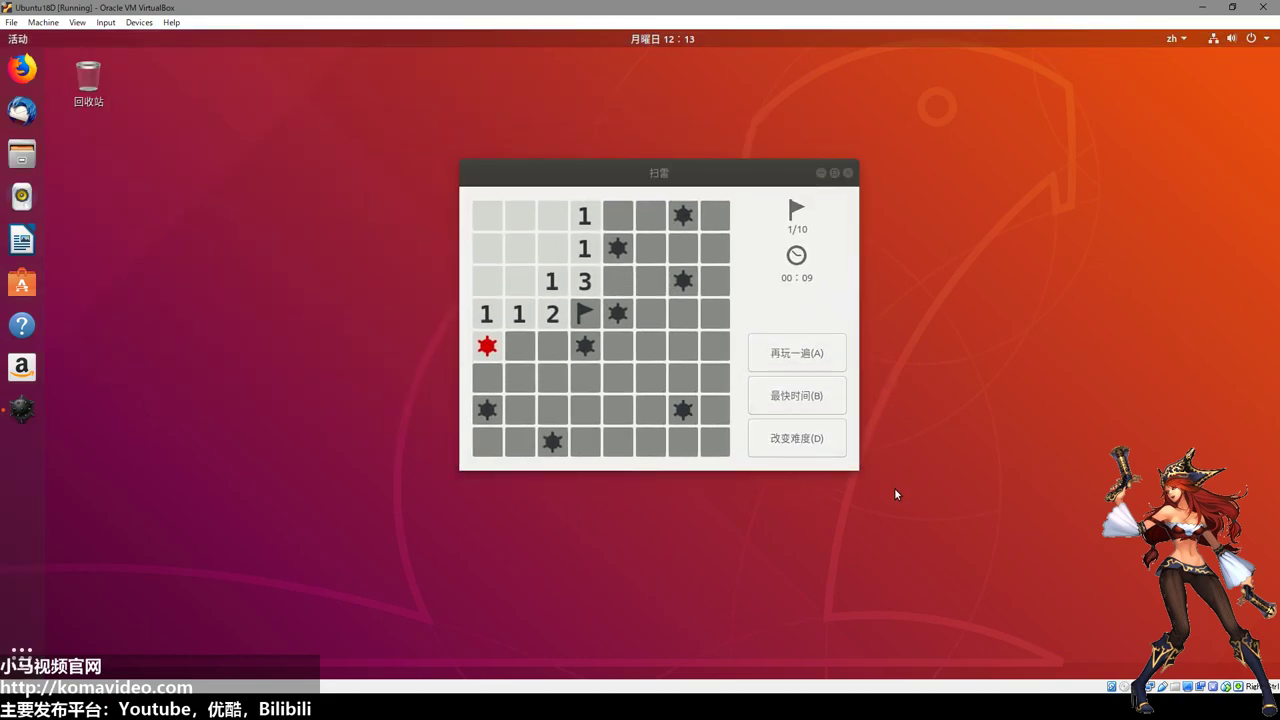